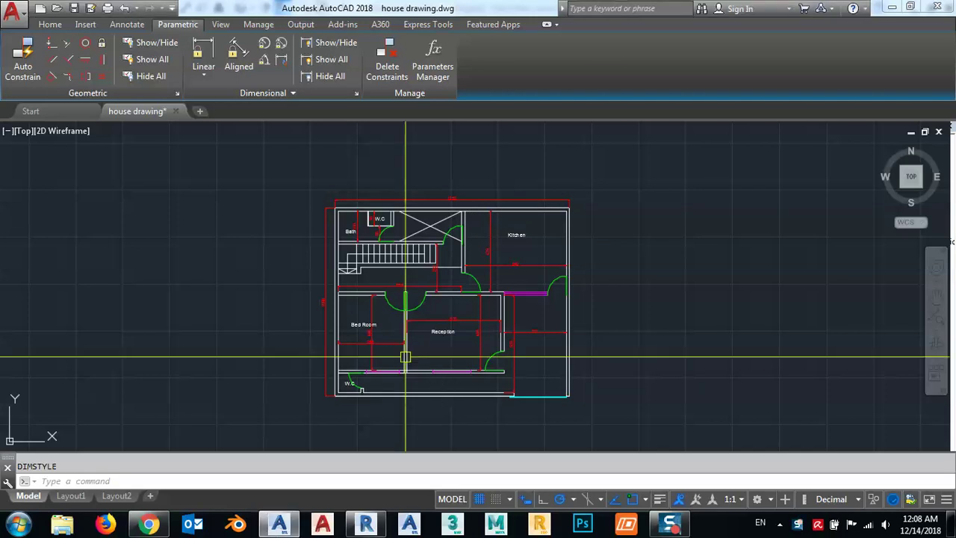
Step: Select the 1250 top-width dimension to inspect it, then clear the selection
scroll(391, 349, up, 2)
scroll(391, 380, up, 5)
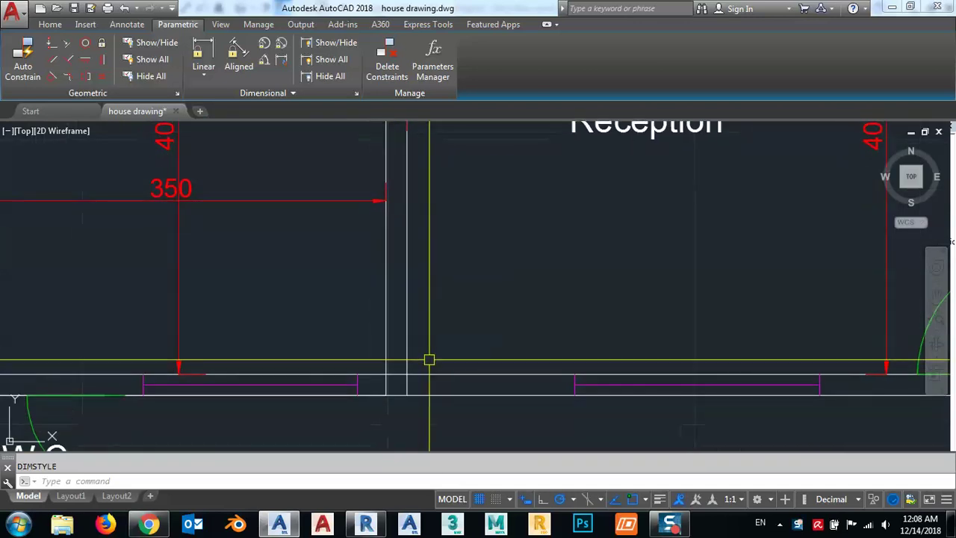
scroll(454, 312, down, 5)
scroll(448, 224, down, 1)
scroll(446, 210, down, 2)
scroll(444, 203, up, 1)
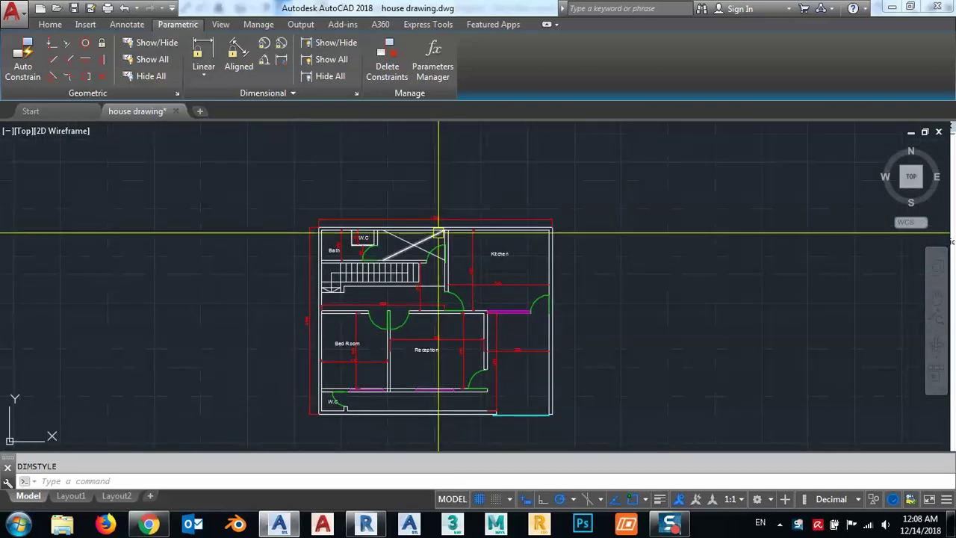
scroll(435, 229, up, 4)
middle_drag(434, 229, 487, 188)
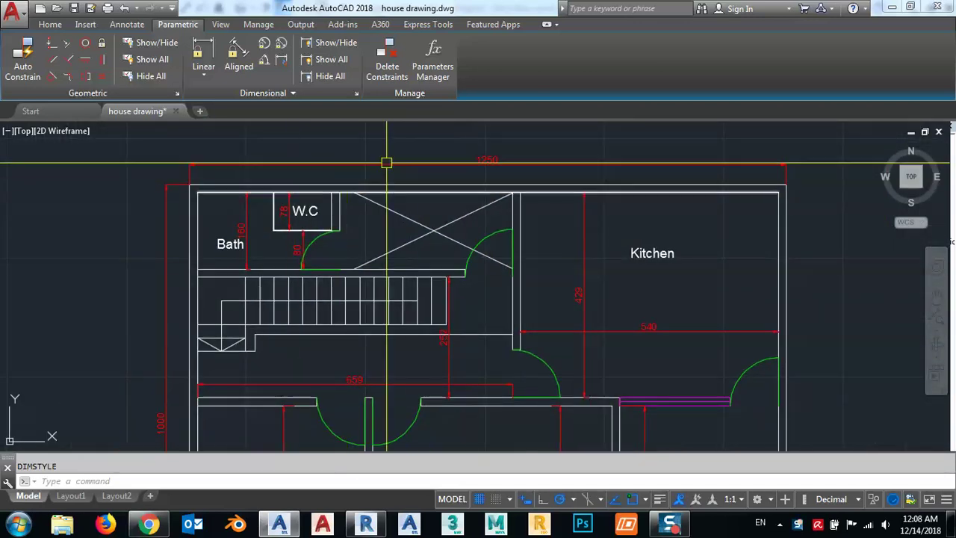
scroll(378, 197, down, 2)
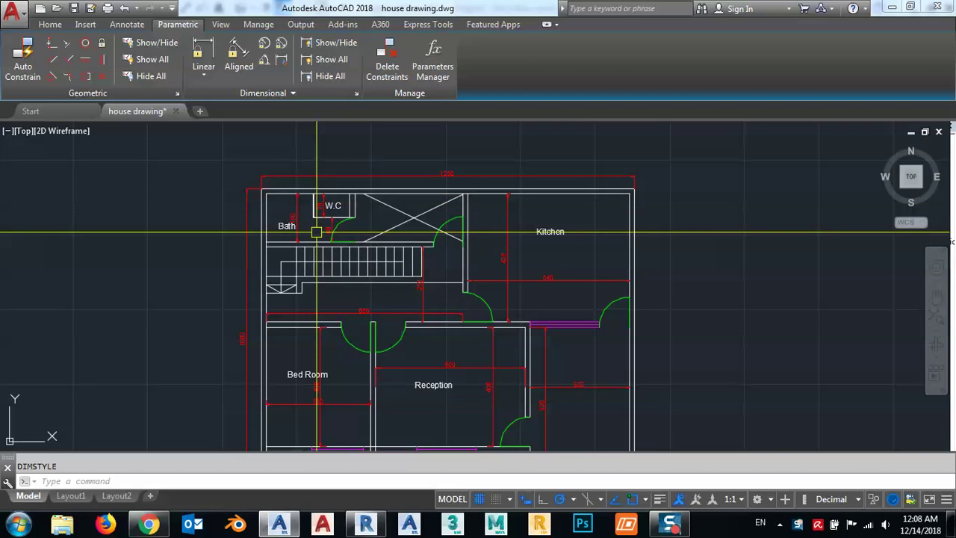
scroll(443, 172, up, 6)
scroll(471, 160, up, 4)
click(605, 162)
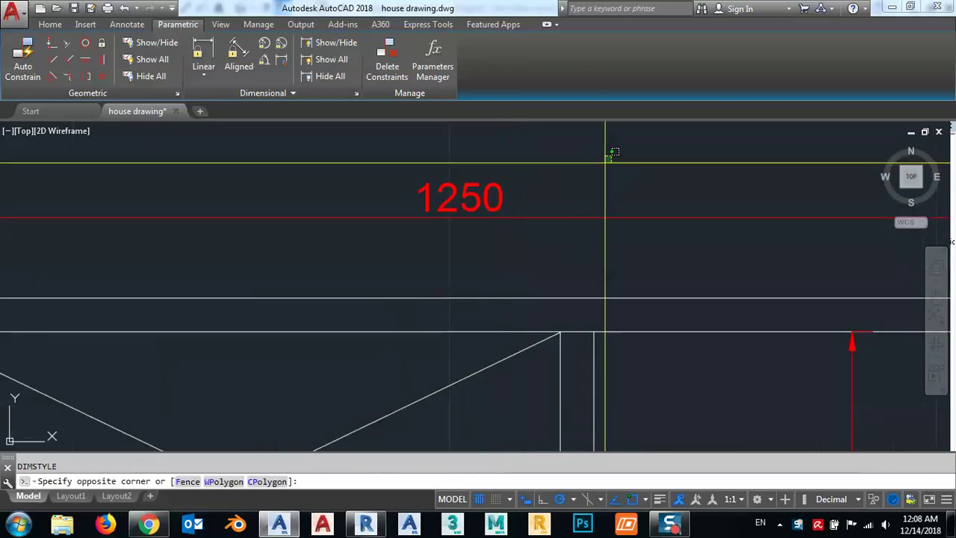
click(462, 246)
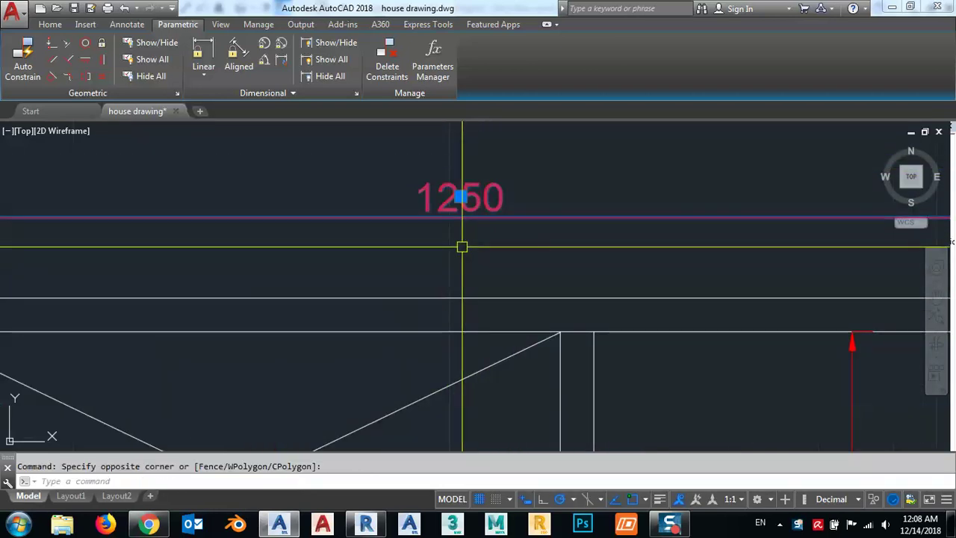
key(Escape)
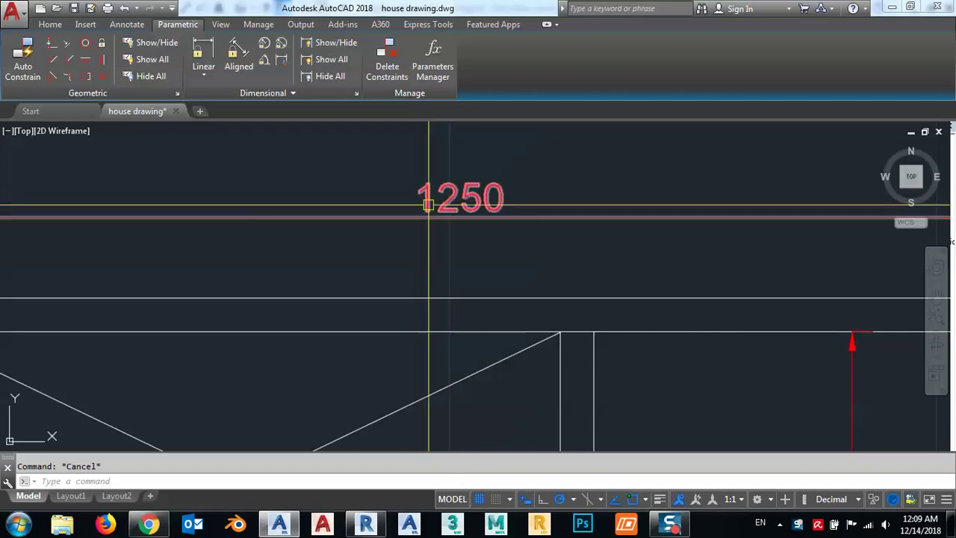
Step: Measure from the house's top-left corner across the top, reading 12.5000, then cancel
scroll(429, 217, down, 7)
middle_drag(527, 292, 500, 229)
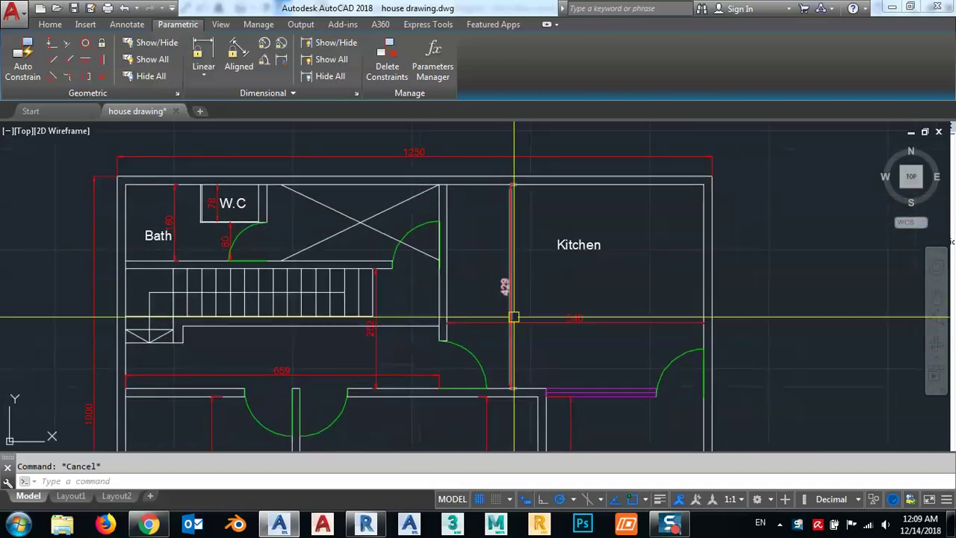
middle_drag(544, 352, 555, 310)
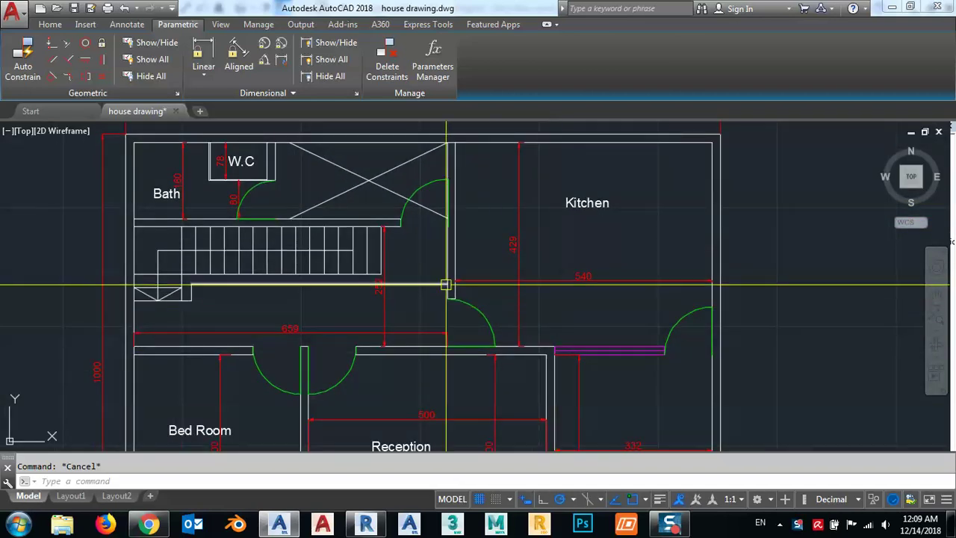
scroll(441, 277, down, 2)
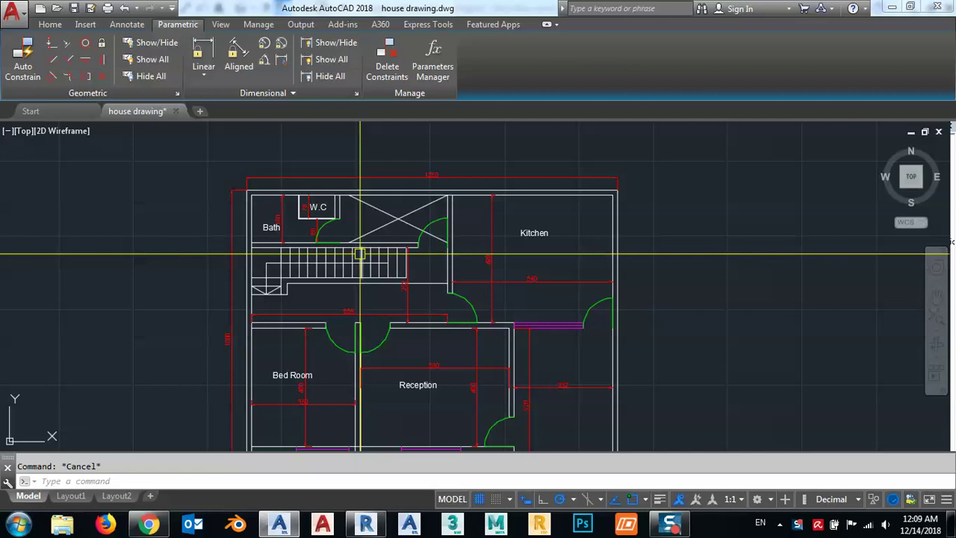
middle_drag(426, 224, 424, 196)
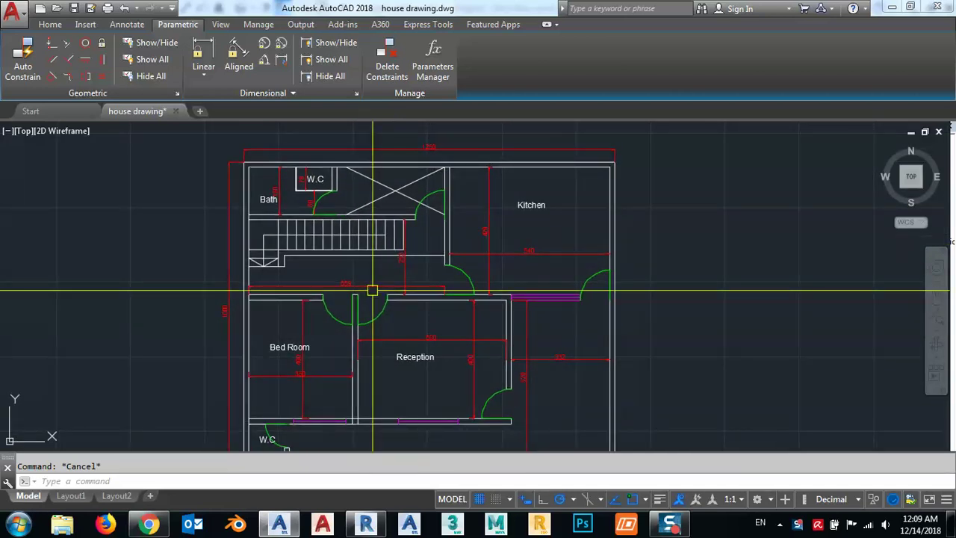
text(di)
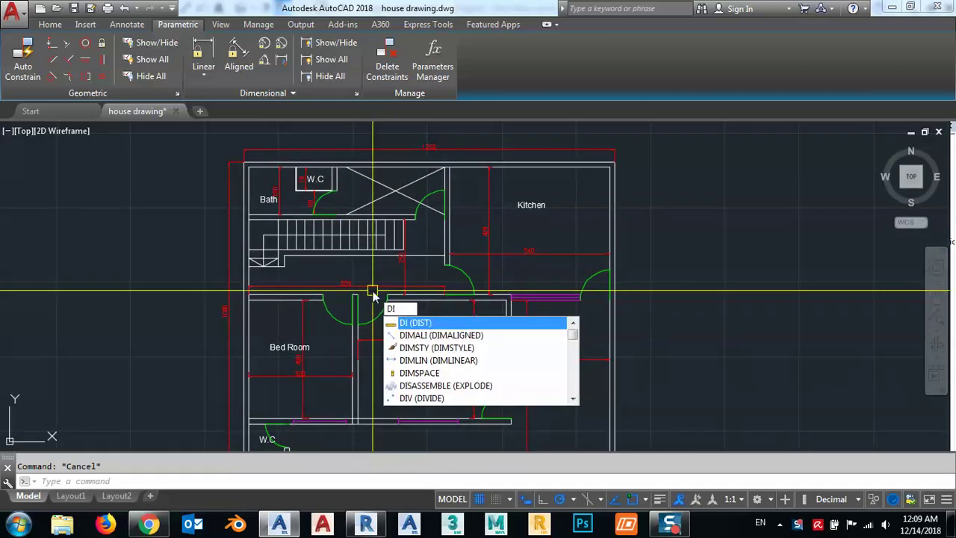
key(Return)
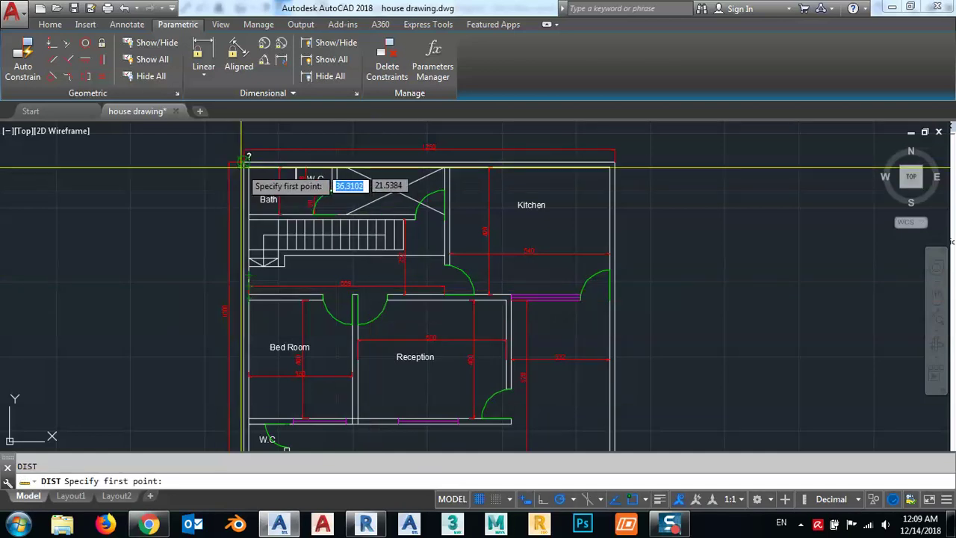
scroll(249, 150, up, 5)
click(250, 142)
scroll(250, 142, down, 3)
scroll(604, 199, down, 2)
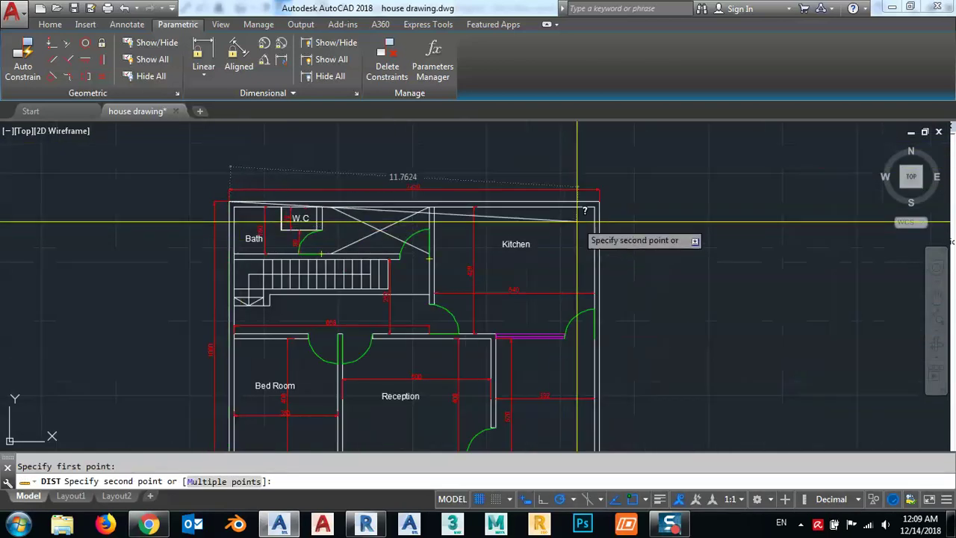
scroll(604, 198, up, 5)
scroll(603, 199, down, 2)
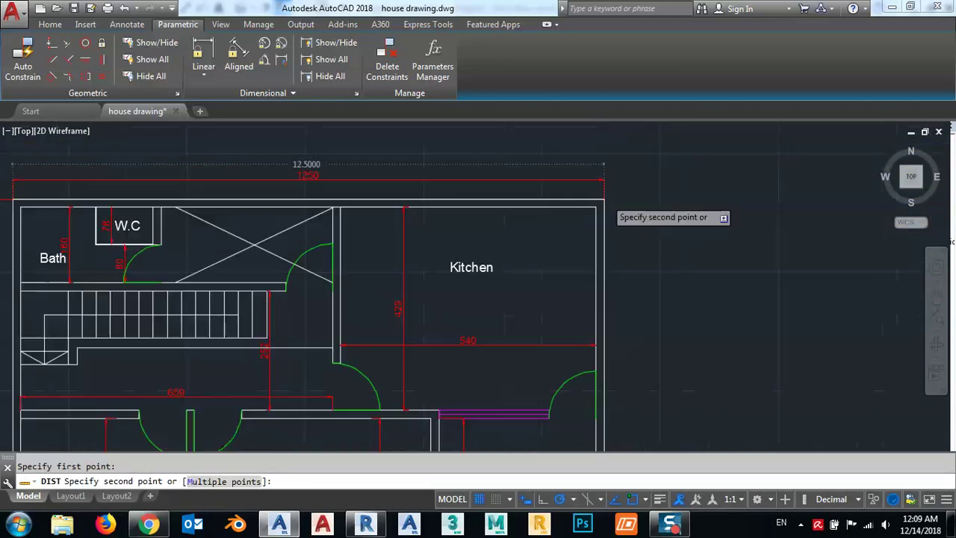
scroll(605, 199, down, 2)
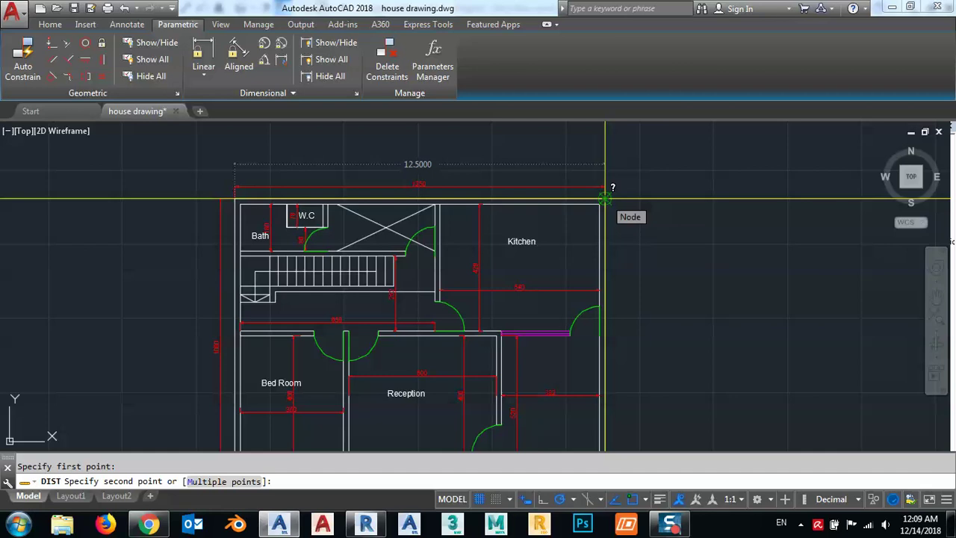
scroll(421, 187, up, 6)
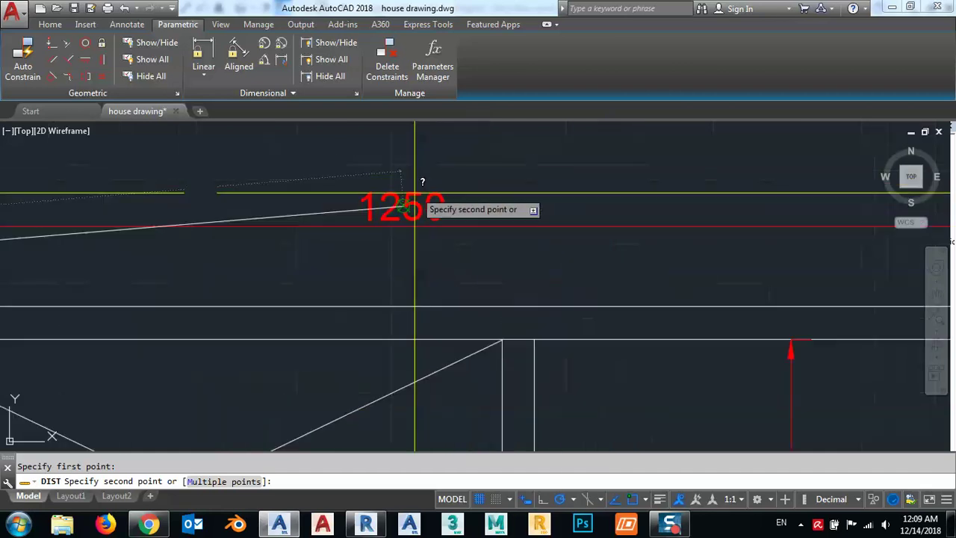
key(Escape)
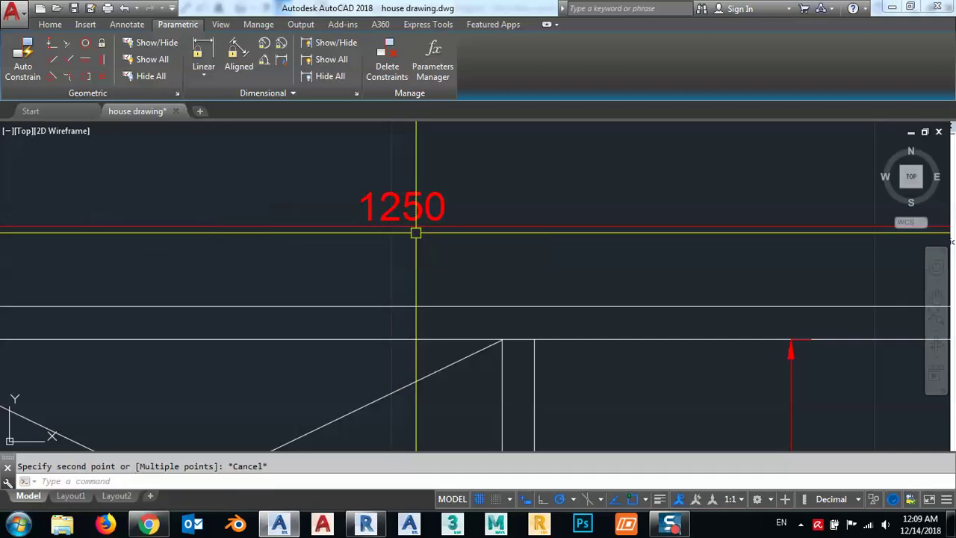
scroll(407, 236, down, 5)
text(D)
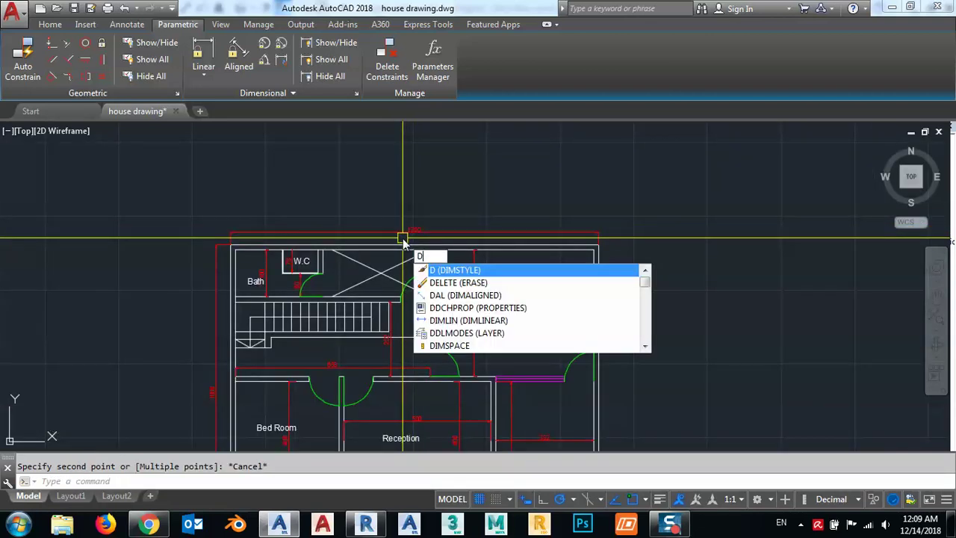
Step: Review the Annotative dimension style's Primary Units scale factor of 100
key(Return)
click(622, 232)
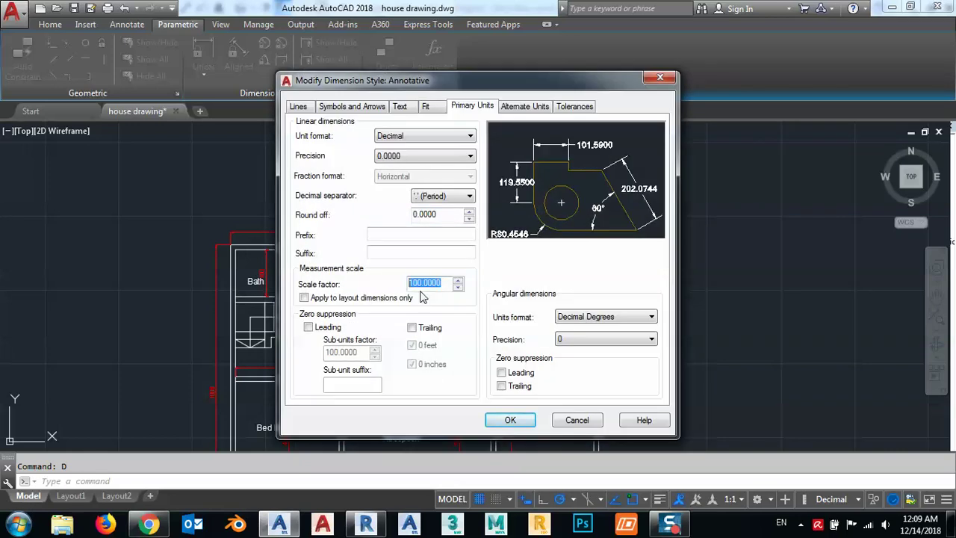
click(584, 422)
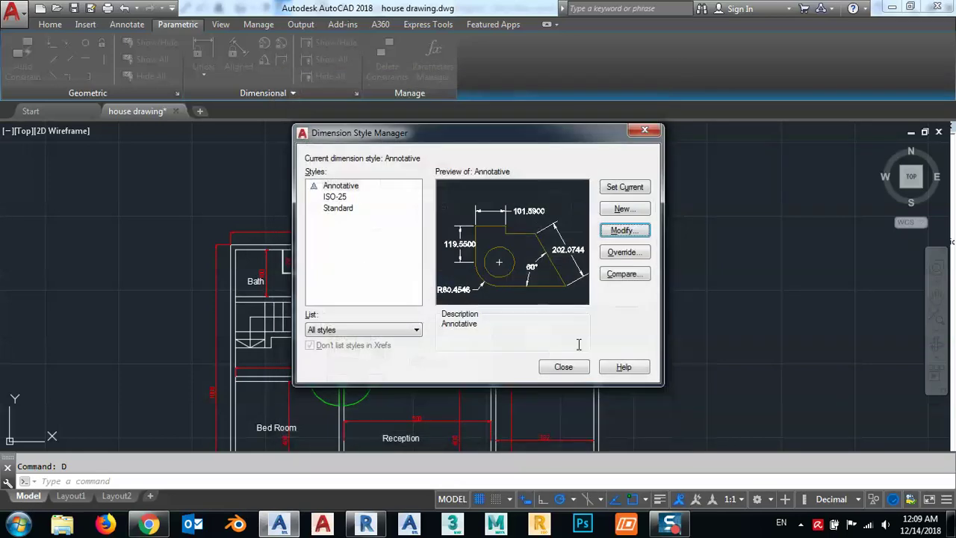
click(565, 367)
Step: Re-measure the top wall from its top-left corner with DIST, then cancel
middle_drag(470, 345, 501, 340)
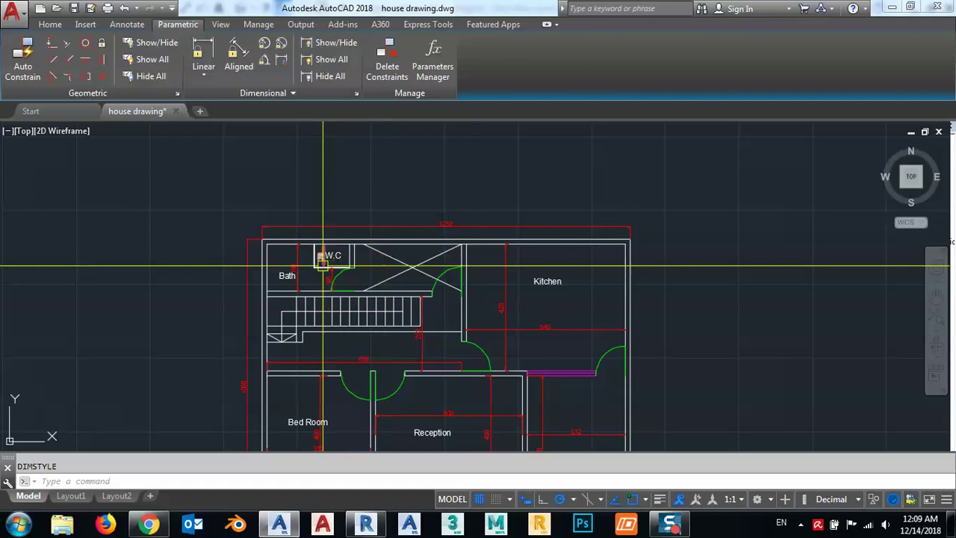
text(D)
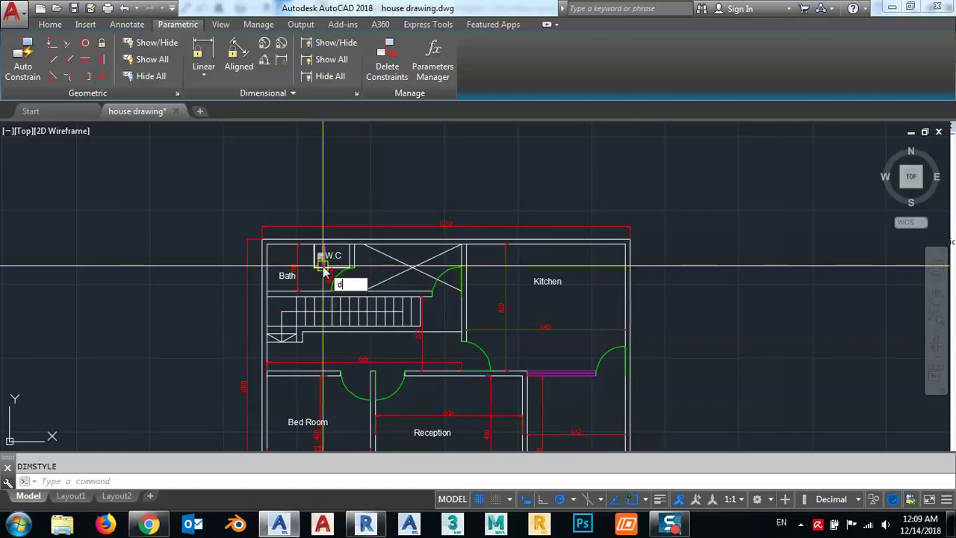
text(IST)
key(Return)
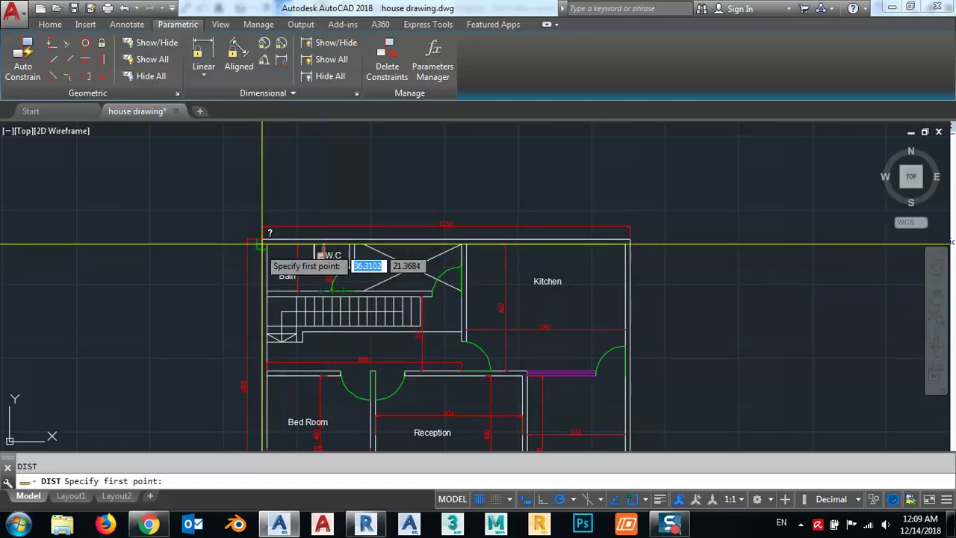
scroll(292, 224, up, 5)
click(291, 223)
scroll(292, 222, down, 5)
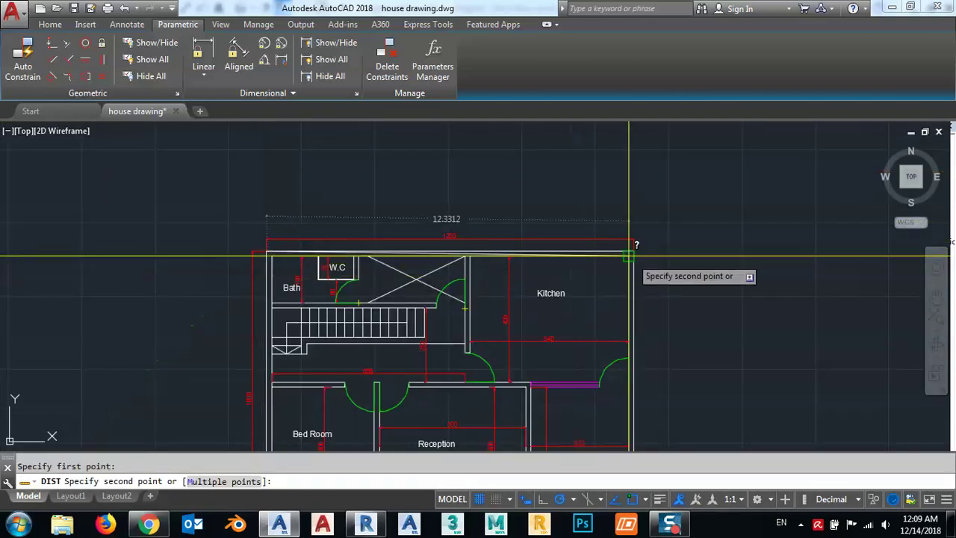
key(Escape)
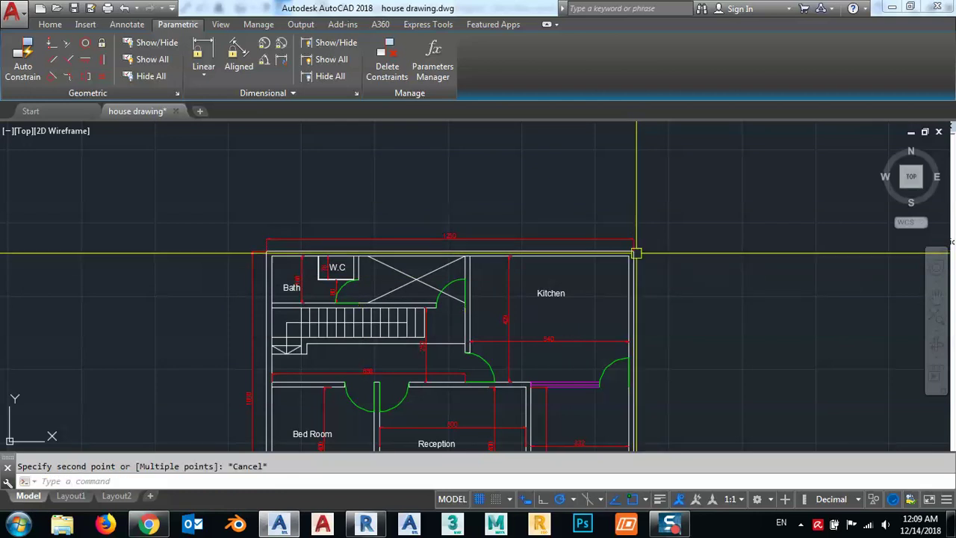
key(Escape)
Step: Quit AutoCAD without saving the drawing changes
middle_drag(379, 263, 377, 210)
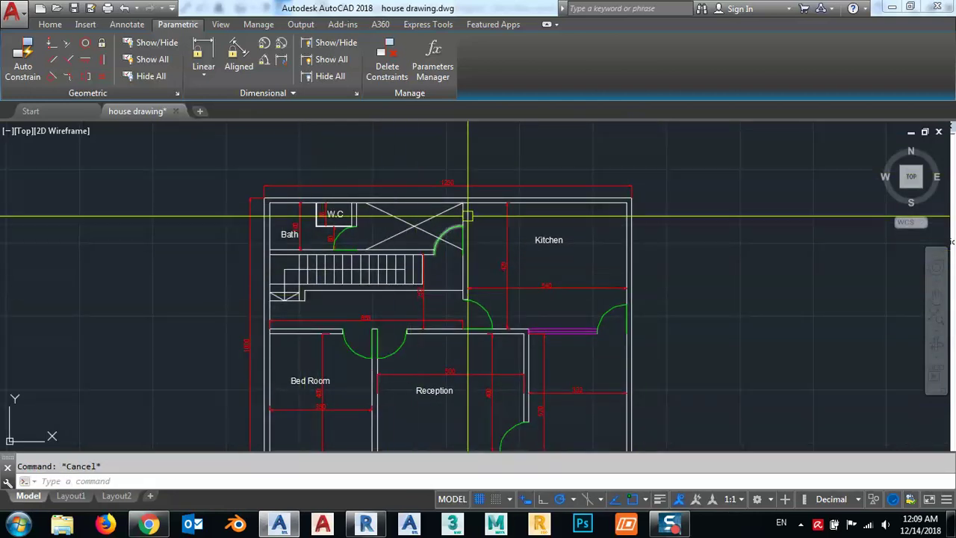
middle_drag(432, 227, 455, 267)
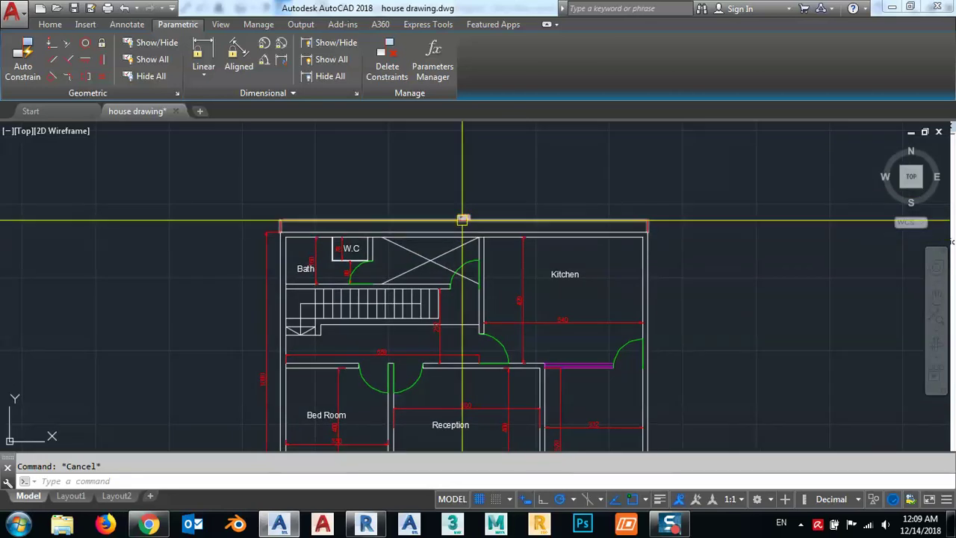
scroll(461, 219, up, 6)
click(938, 7)
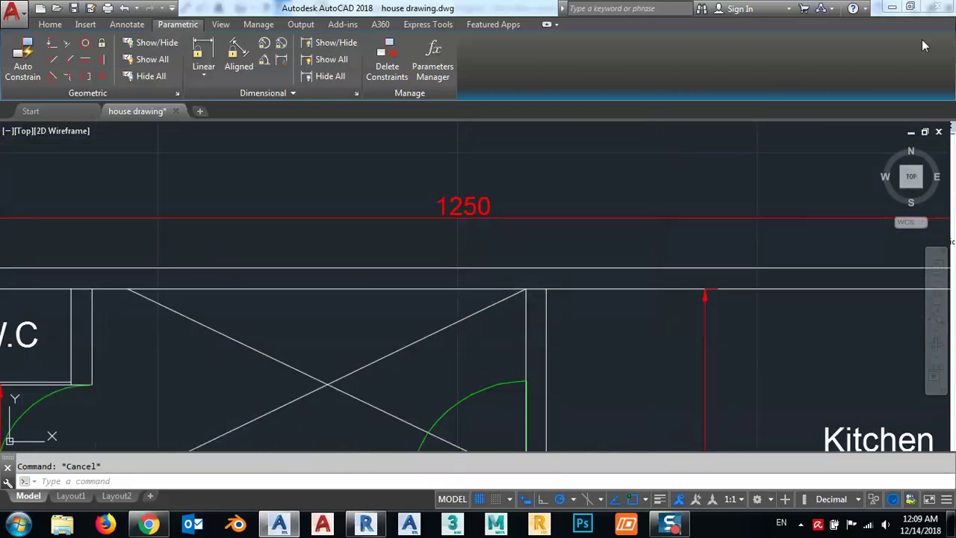
click(516, 294)
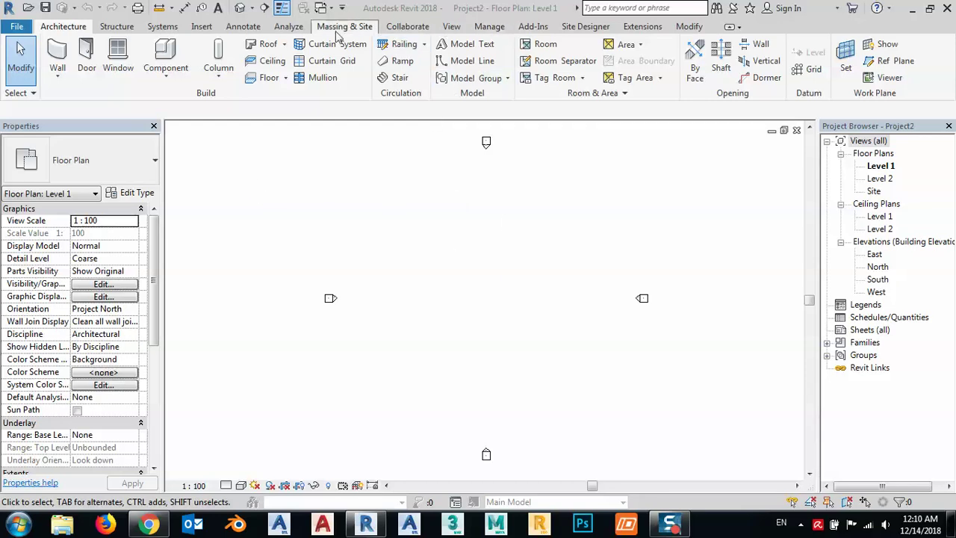
Step: Import house drawing.dwg into Level 1 with meter import units and all layers
click(202, 26)
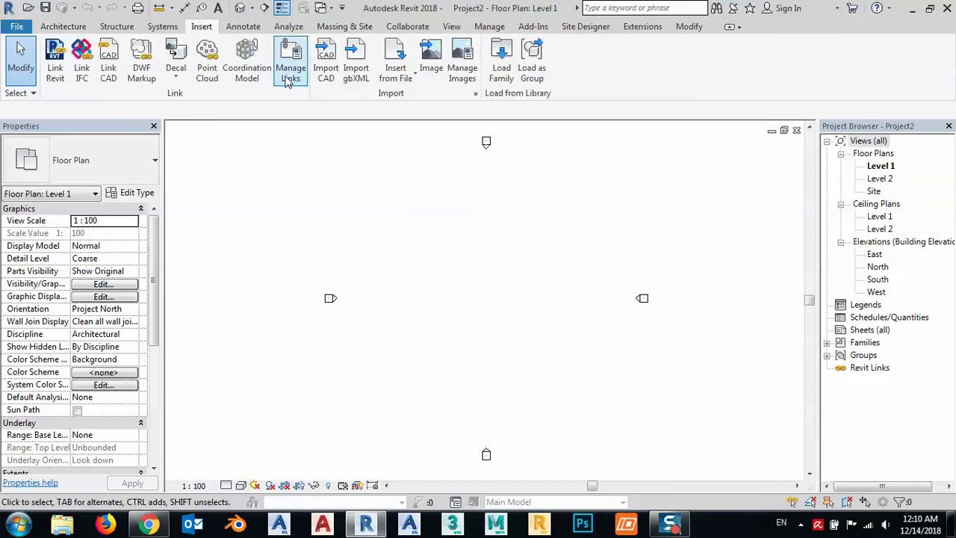
click(331, 59)
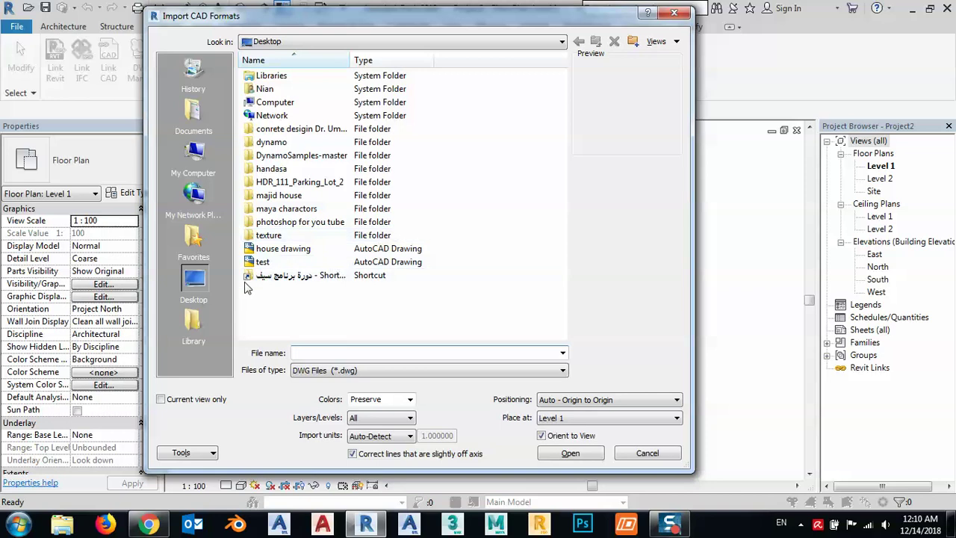
click(277, 251)
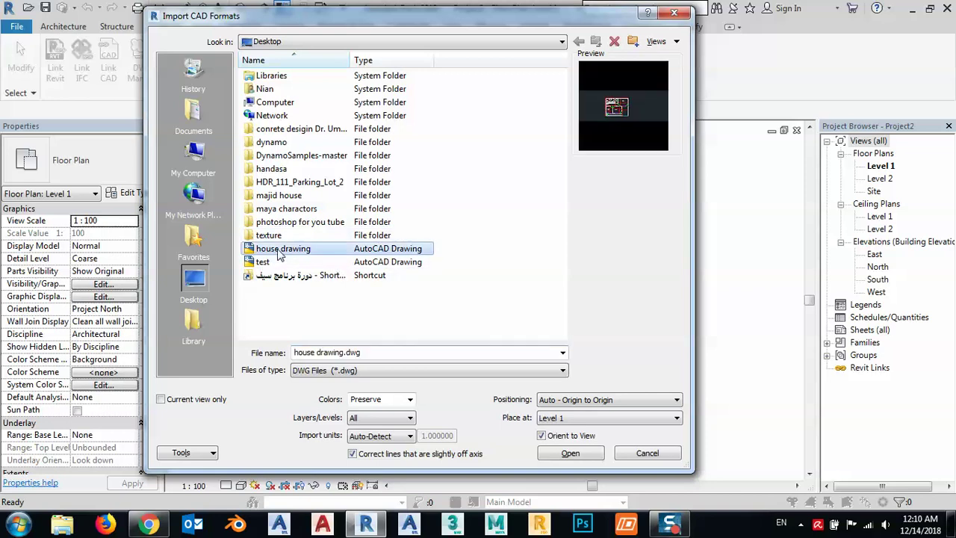
click(381, 435)
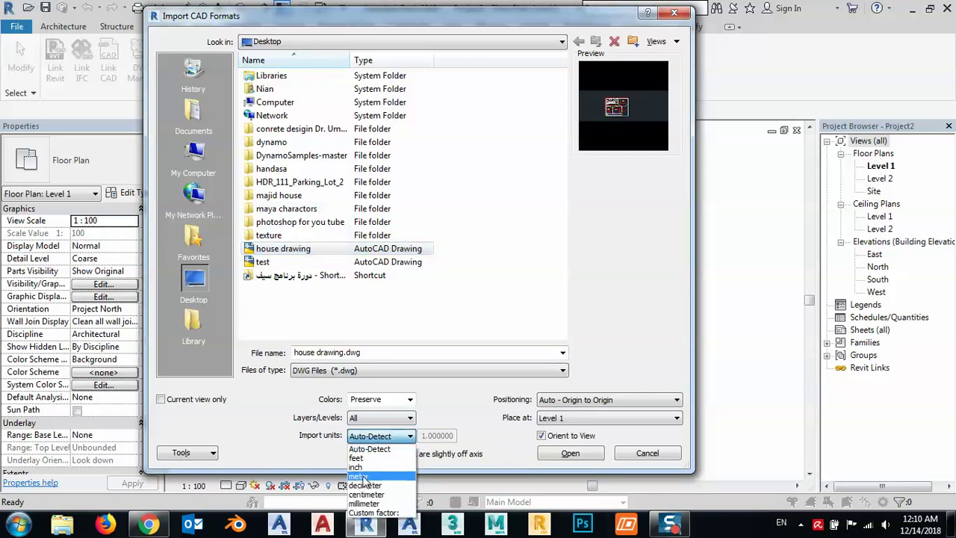
click(363, 477)
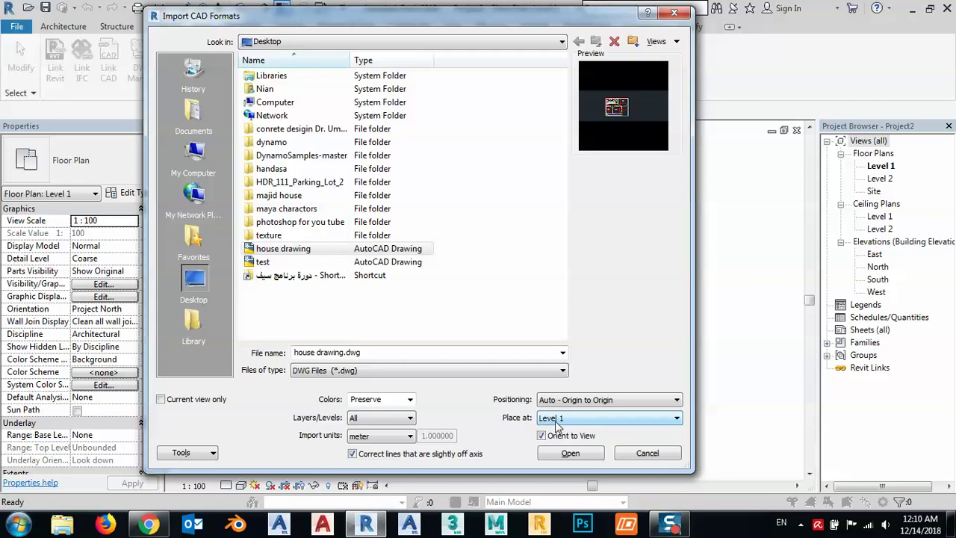
click(391, 423)
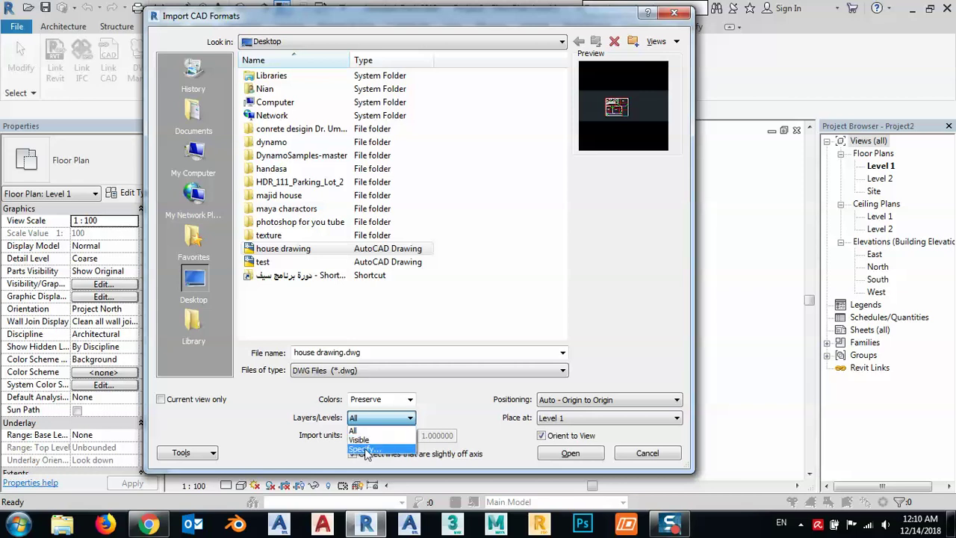
click(447, 408)
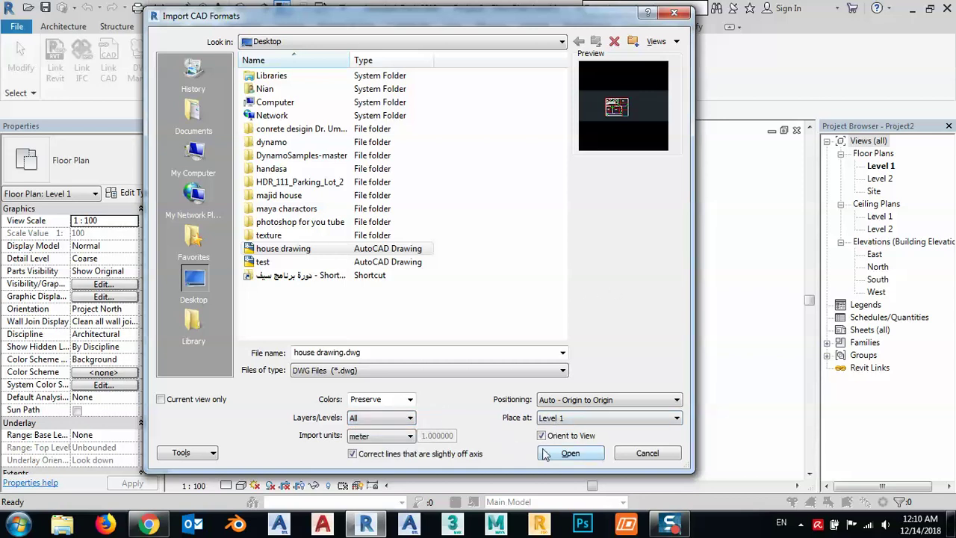
click(572, 454)
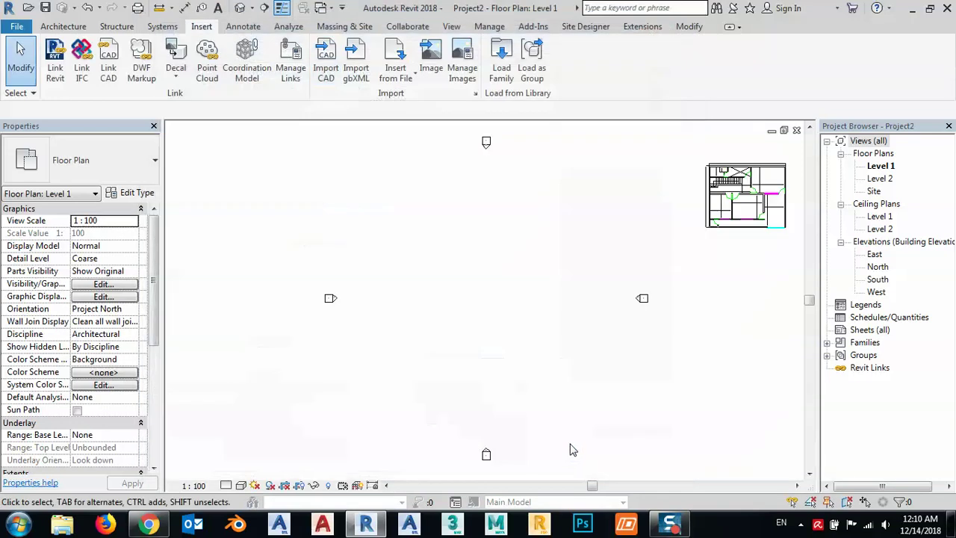
Step: Select the imported house drawing and unpin it
drag(771, 178, 563, 229)
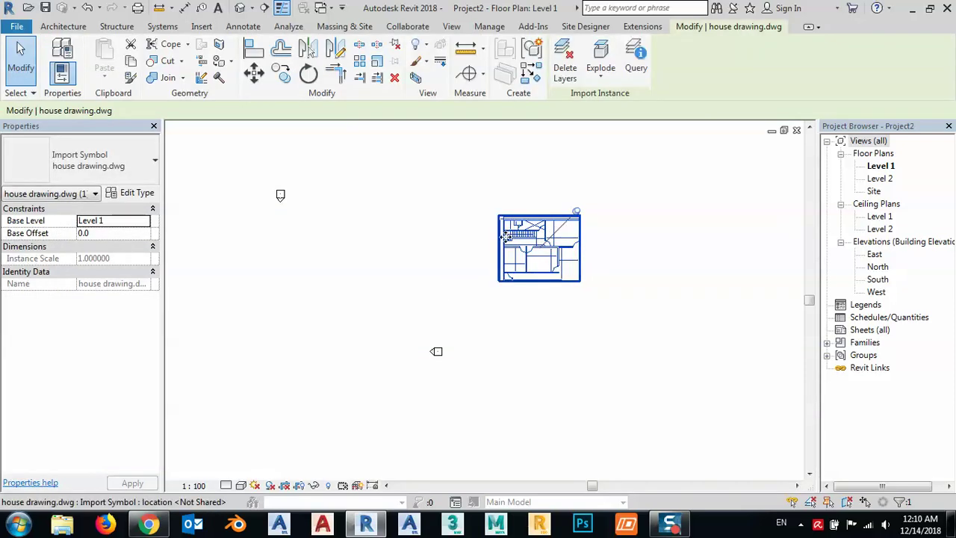
click(396, 268)
click(499, 254)
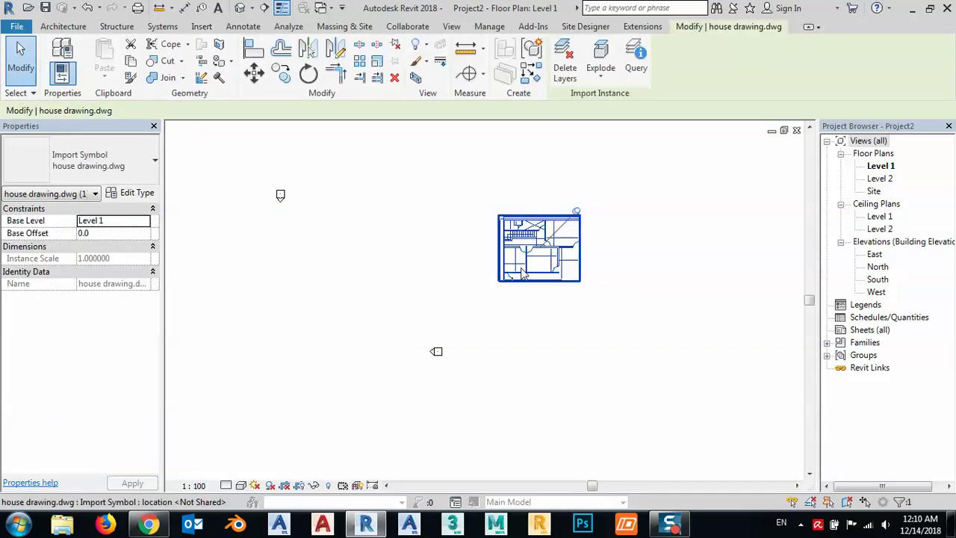
click(578, 214)
Step: Move the drawing to the middle of the plan between the elevation markers
drag(448, 183, 665, 319)
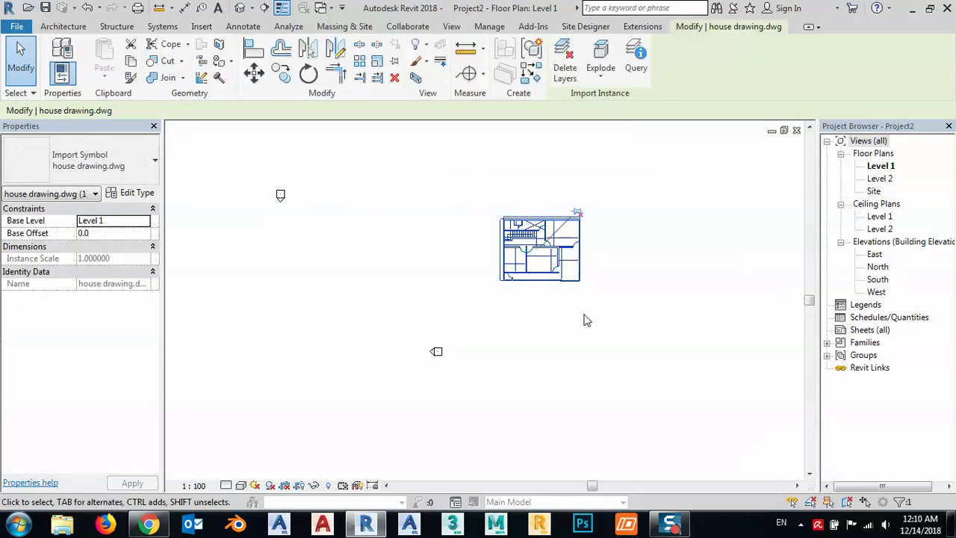
click(253, 72)
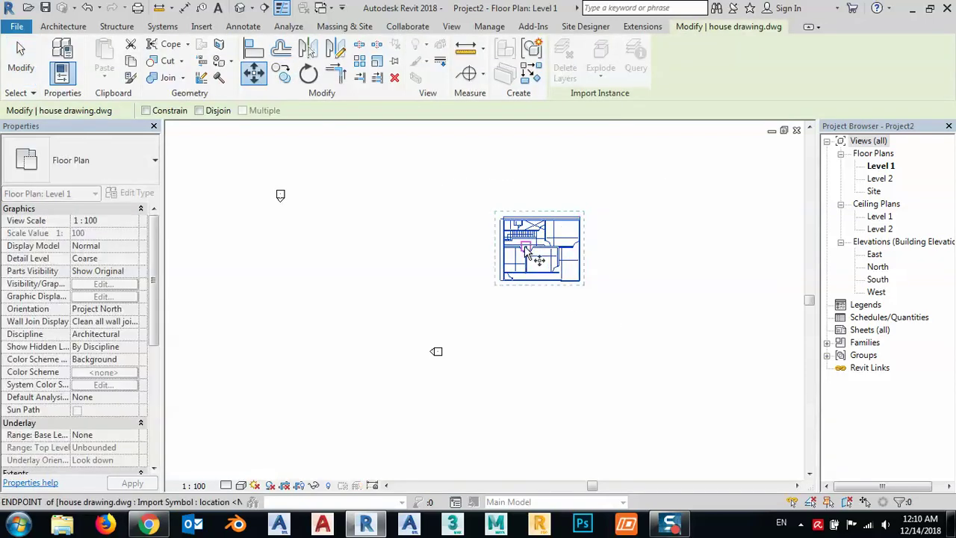
click(537, 253)
scroll(612, 242, down, 1)
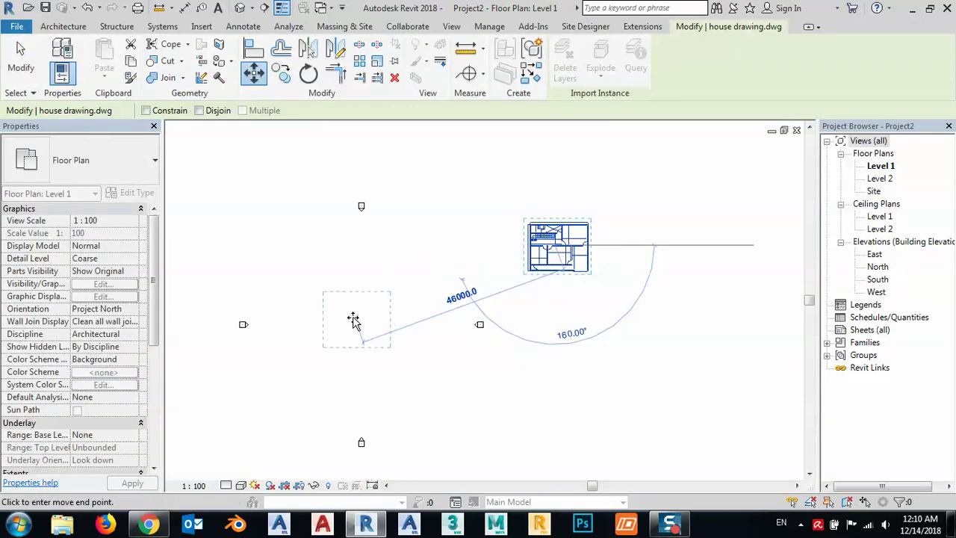
click(353, 329)
scroll(358, 332, up, 2)
scroll(381, 336, up, 2)
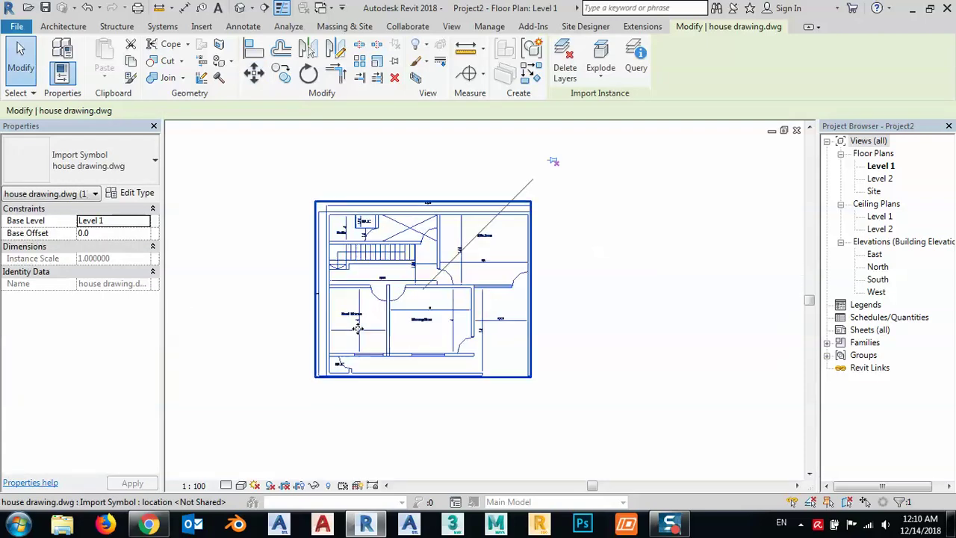
scroll(410, 343, up, 1)
scroll(410, 343, up, 1)
click(341, 336)
scroll(341, 337, up, 1)
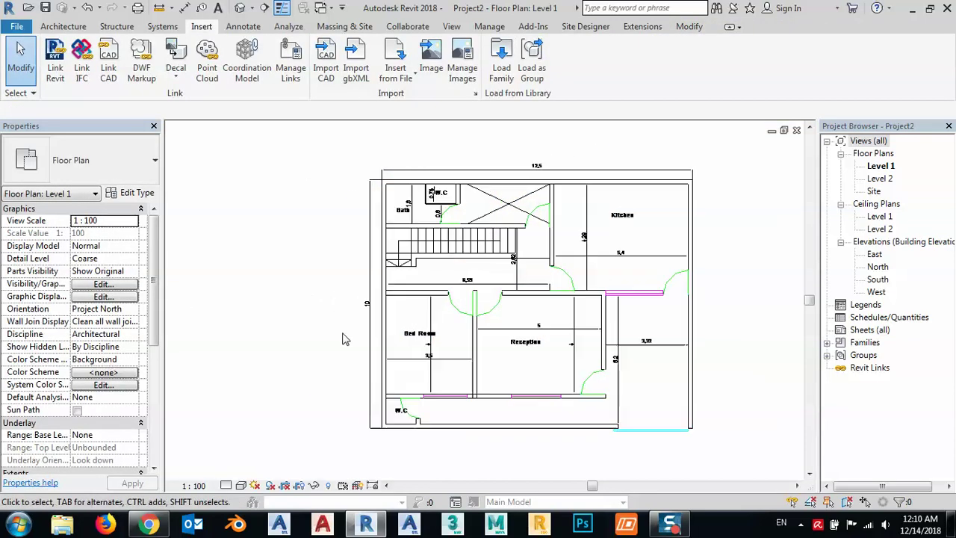
scroll(431, 371, up, 1)
click(64, 26)
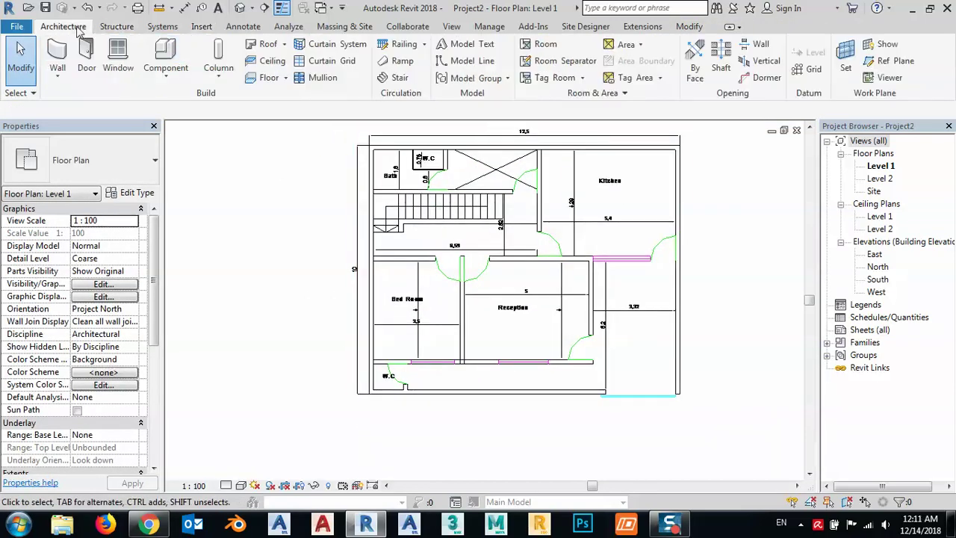
Step: Try a Generic 200mm wall on the plan's left side, then cancel it
click(60, 60)
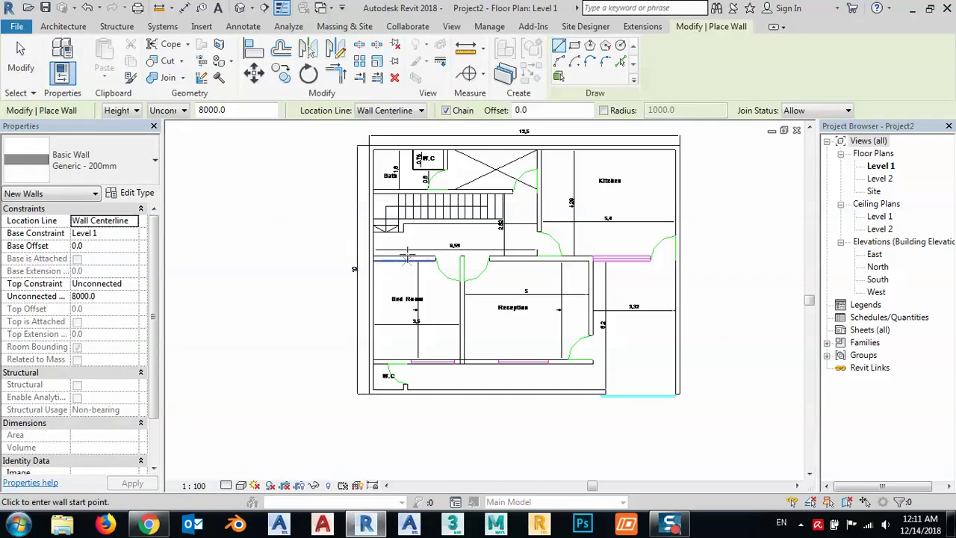
scroll(371, 236, up, 2)
scroll(371, 237, up, 1)
scroll(371, 238, up, 1)
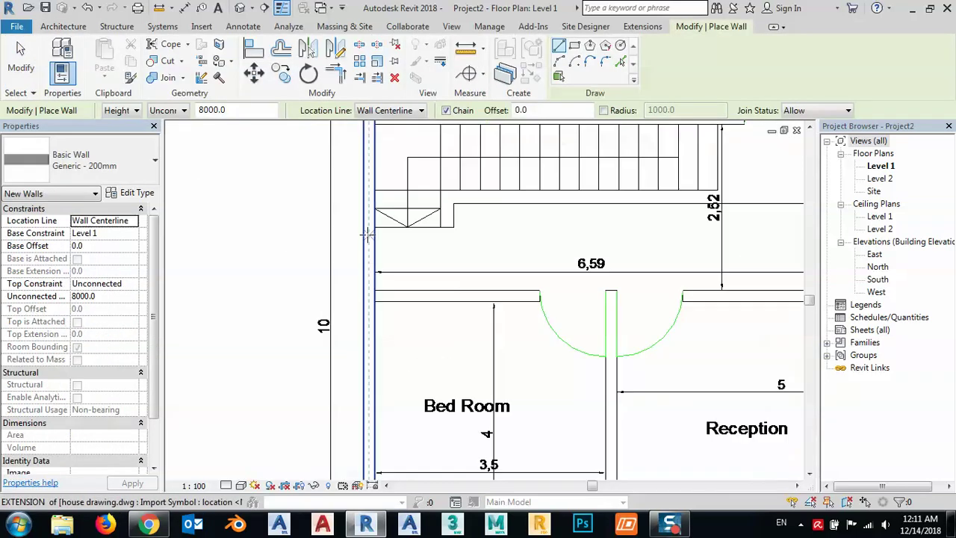
click(369, 297)
key(Escape)
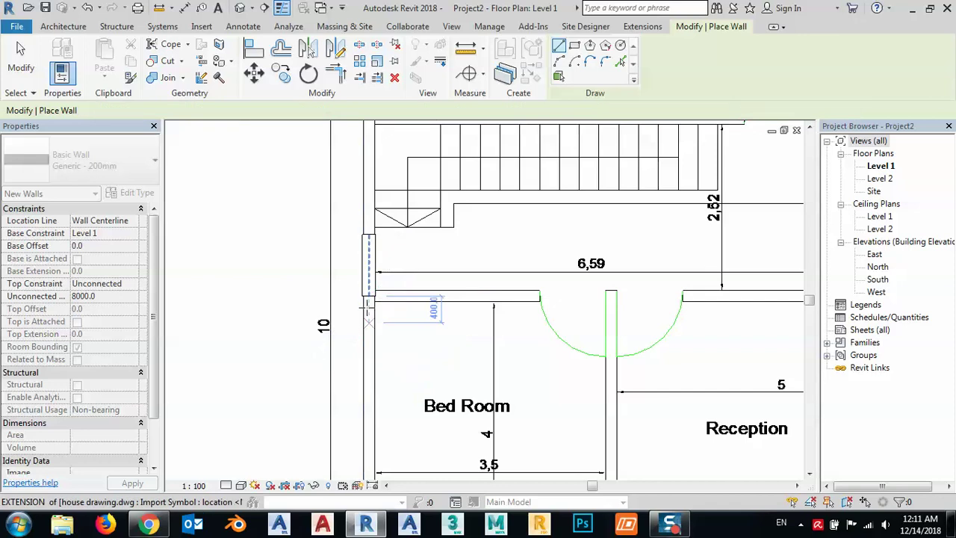
key(Escape)
scroll(369, 239, up, 2)
click(369, 239)
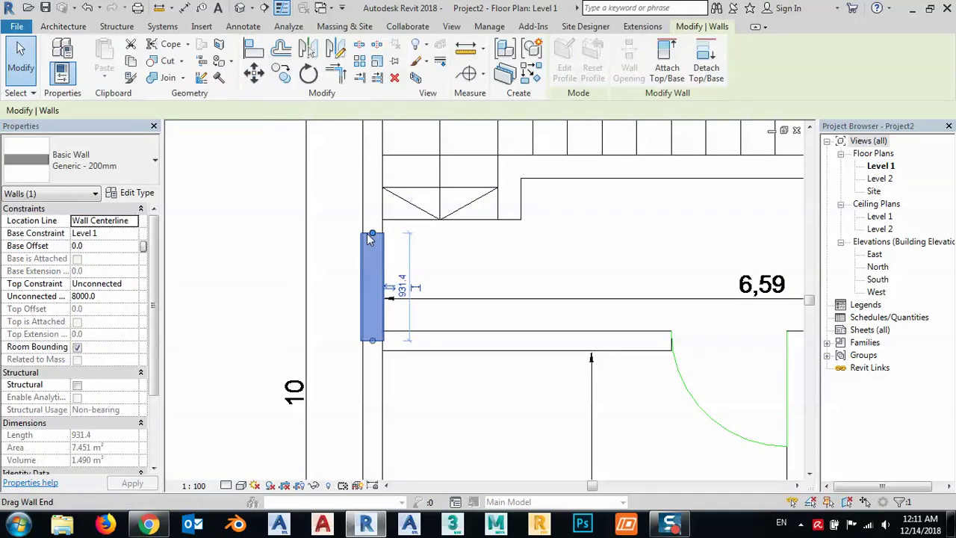
key(Escape)
scroll(367, 239, down, 1)
scroll(366, 274, down, 1)
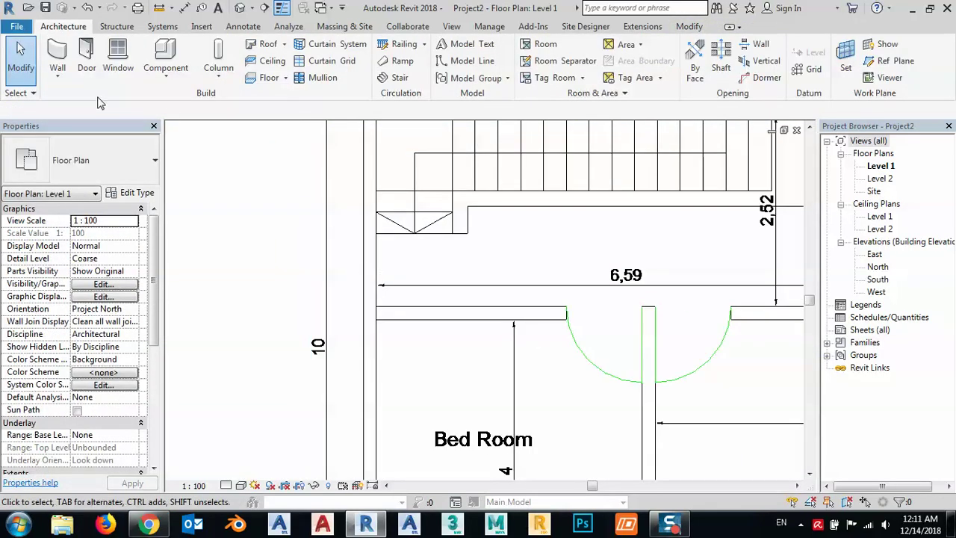
Step: Restart wall placement and frame the Bath, W.C and stairs area
click(58, 56)
middle_drag(468, 262, 527, 395)
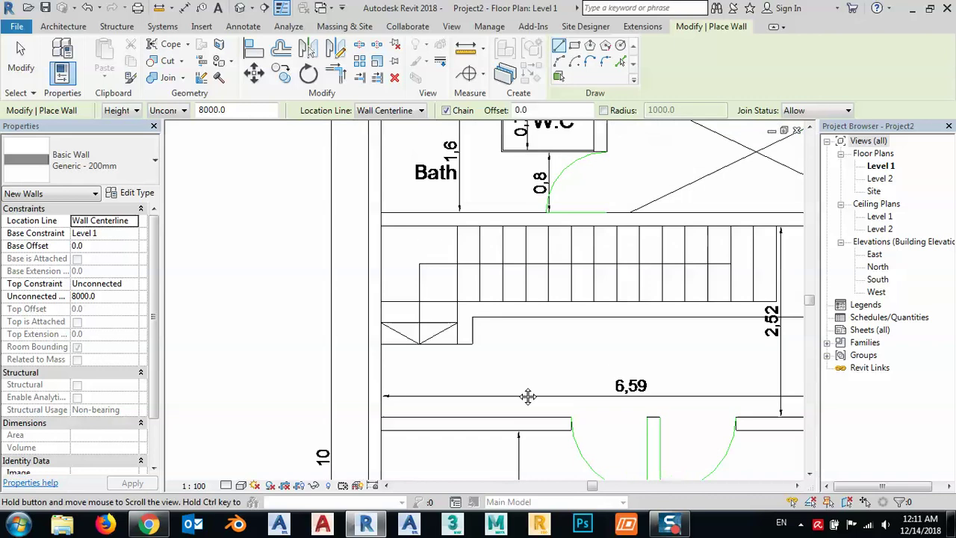
middle_drag(537, 192, 506, 356)
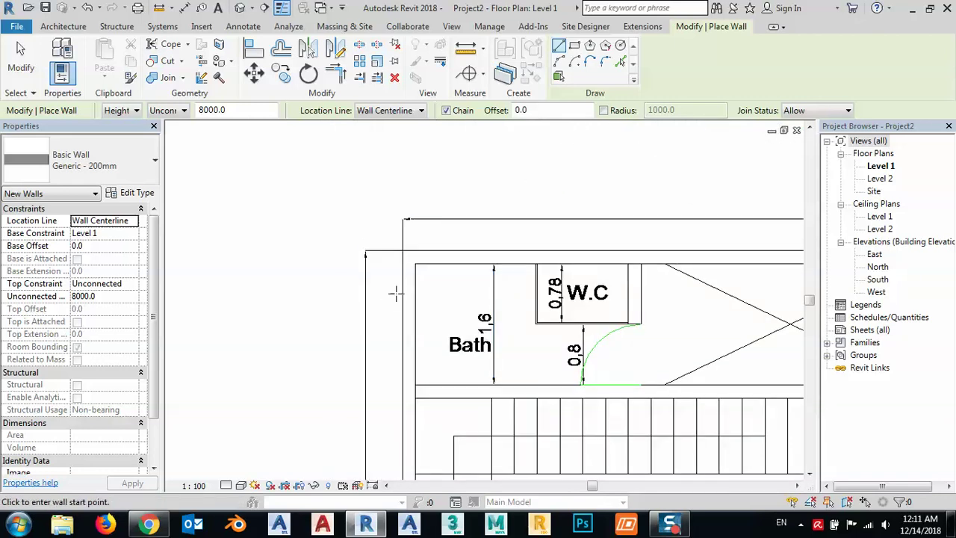
middle_drag(400, 297, 375, 250)
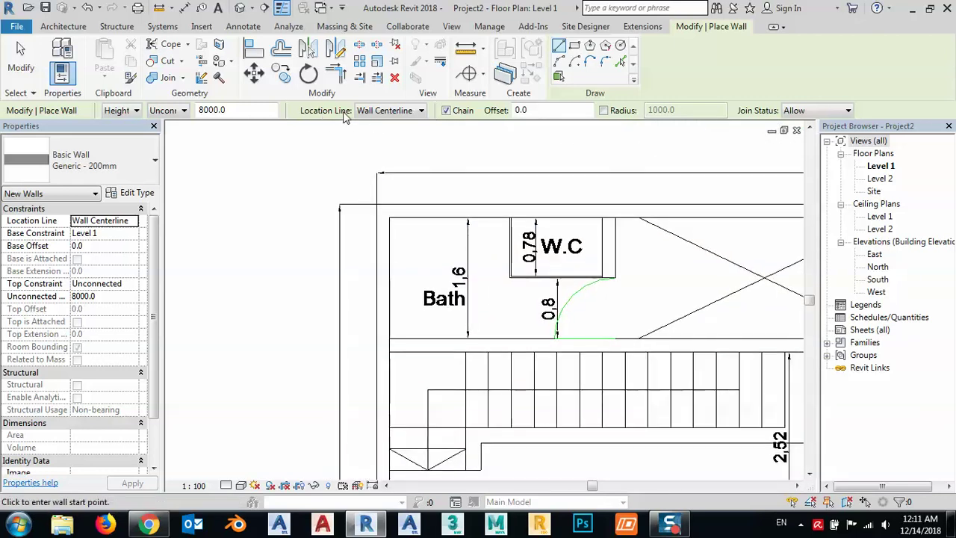
Step: Set the wall location line to Core Face: Exterior and draw walls by picking lines
click(400, 112)
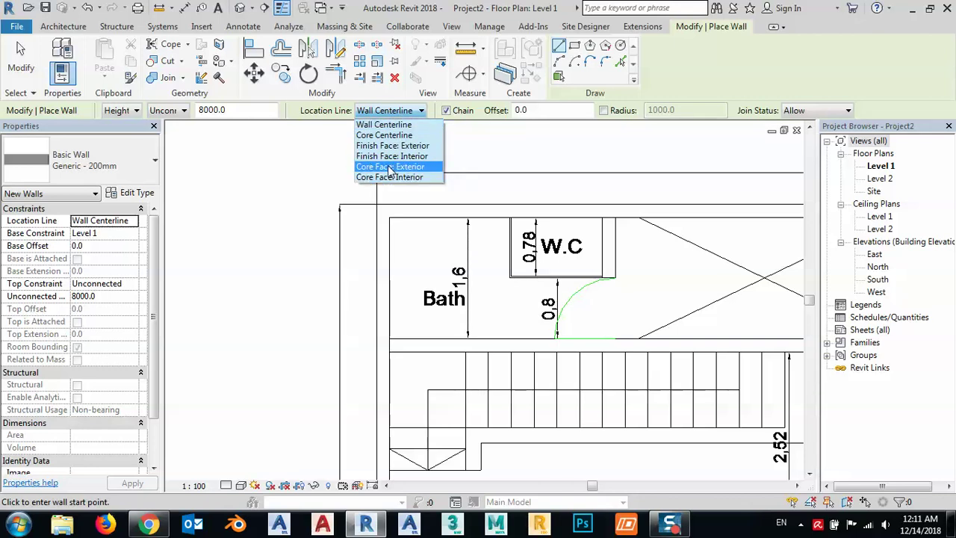
click(389, 167)
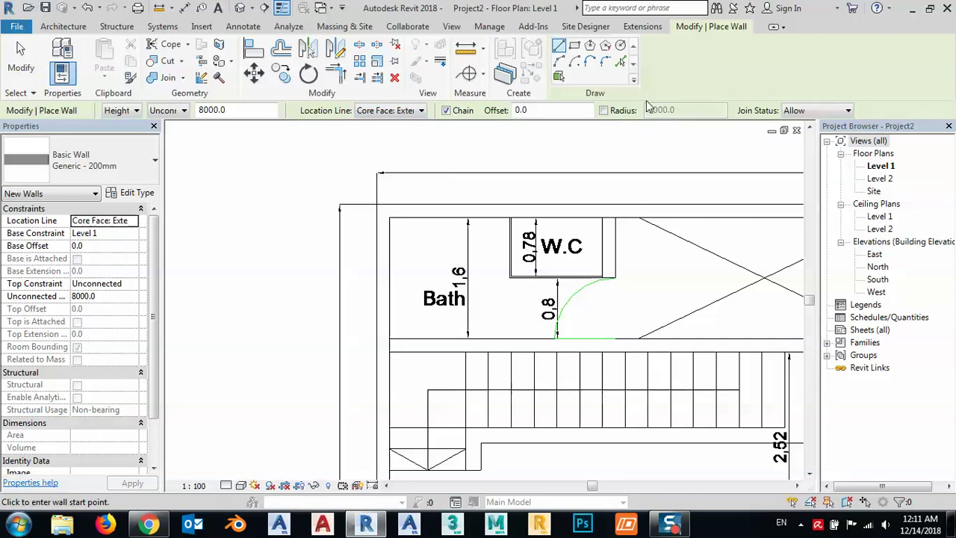
click(620, 61)
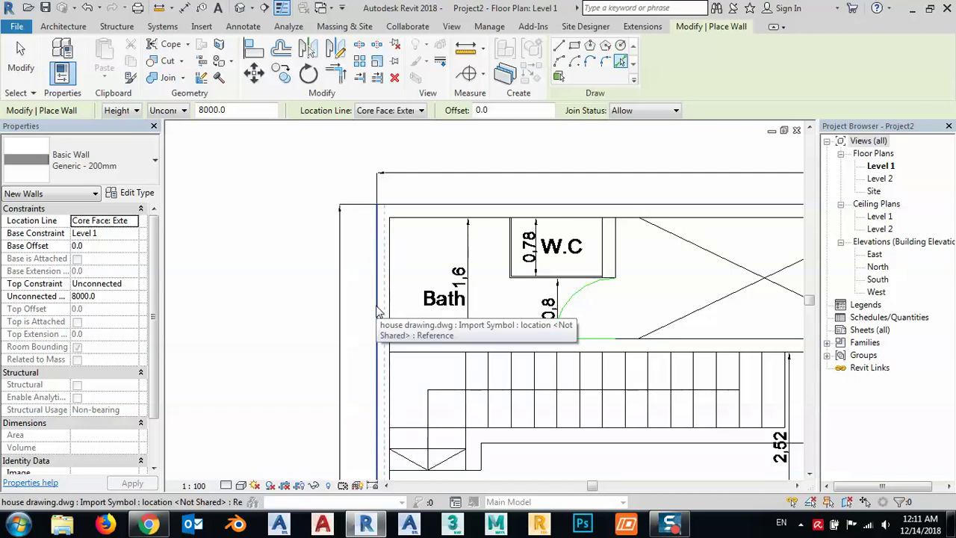
Step: Create walls along the left outer line and the line above the stairs
click(378, 311)
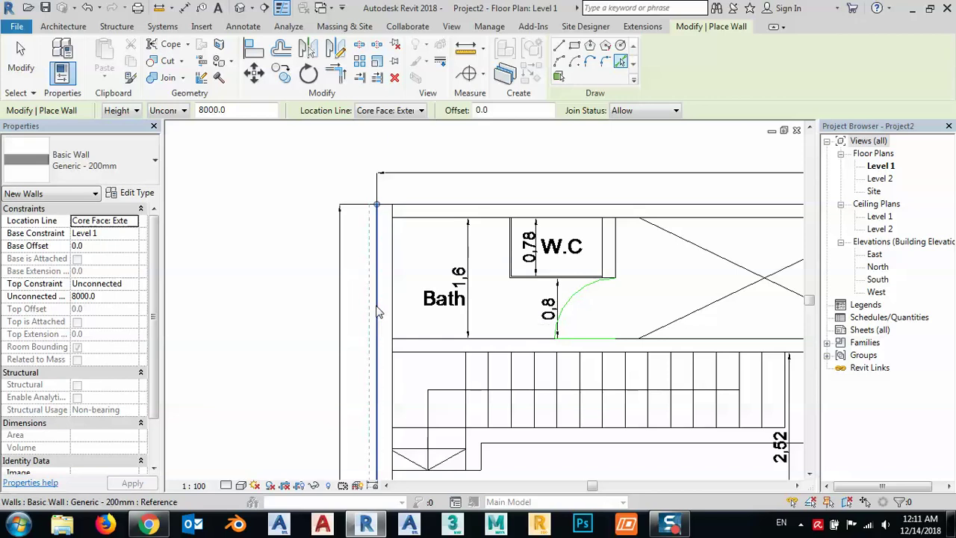
middle_drag(437, 253, 412, 185)
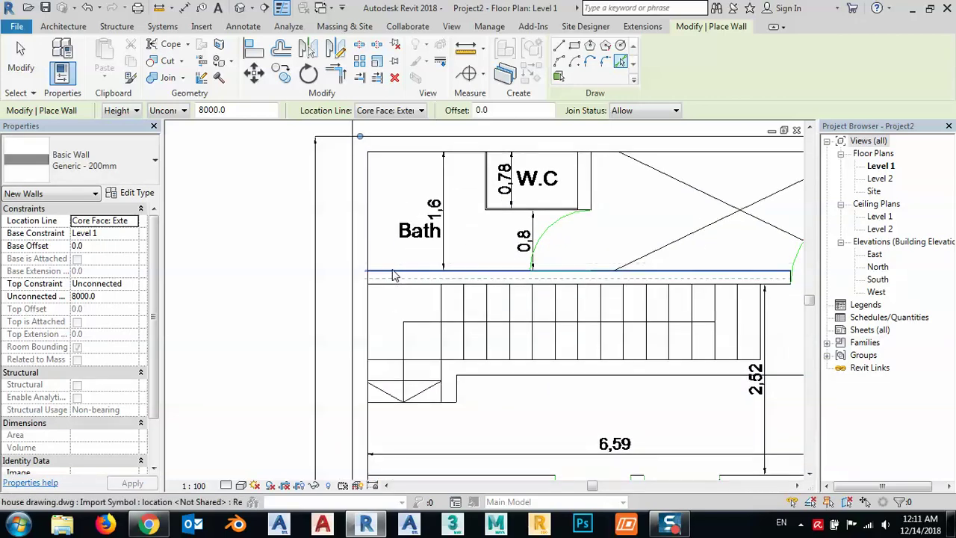
click(396, 277)
Step: Add a wall on the vertical CAD line beside the kitchen door
scroll(396, 277, down, 2)
middle_drag(581, 361, 591, 287)
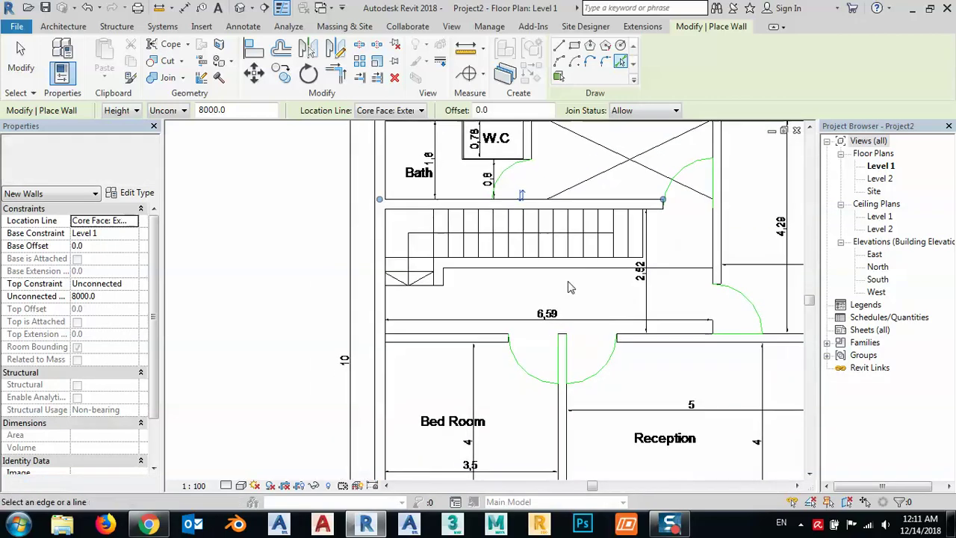
middle_drag(633, 218, 540, 338)
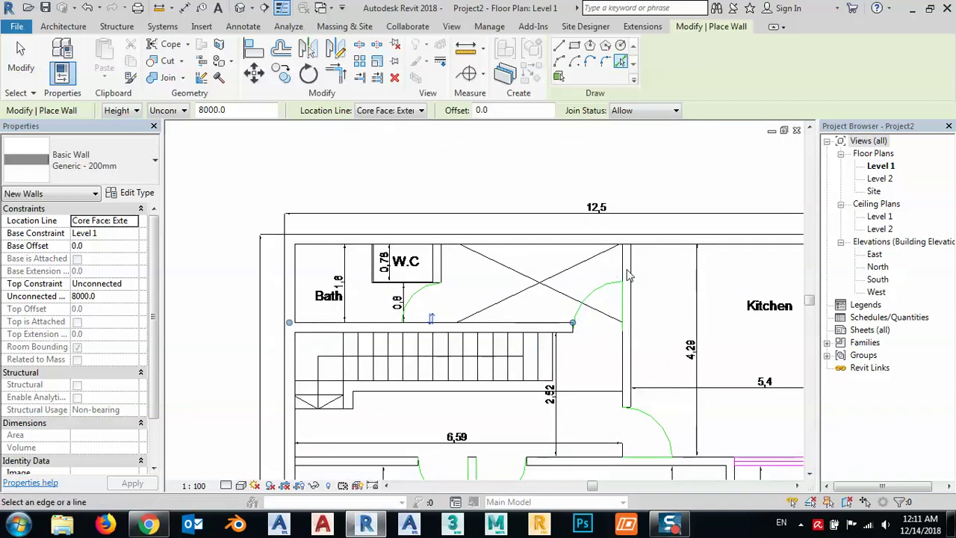
scroll(634, 278, up, 4)
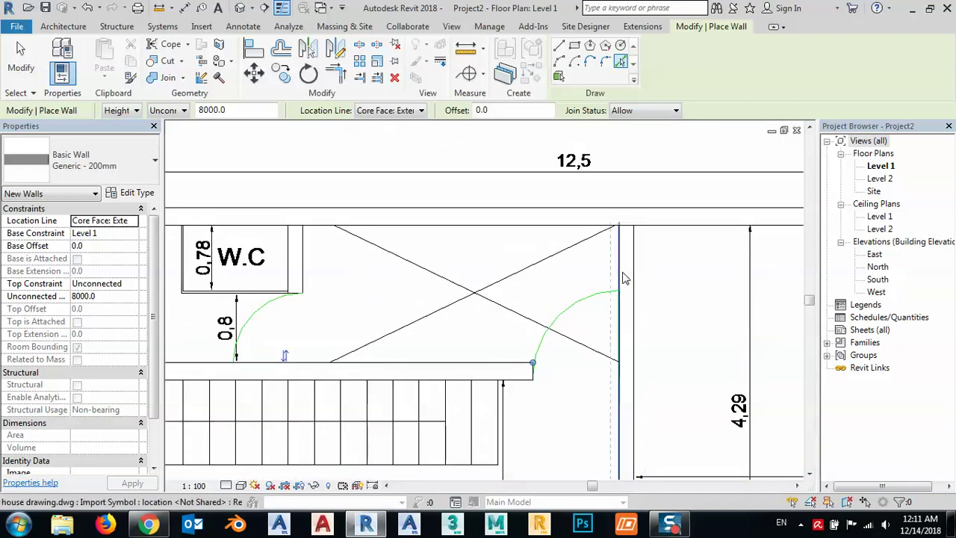
scroll(633, 267, down, 2)
scroll(634, 267, down, 1)
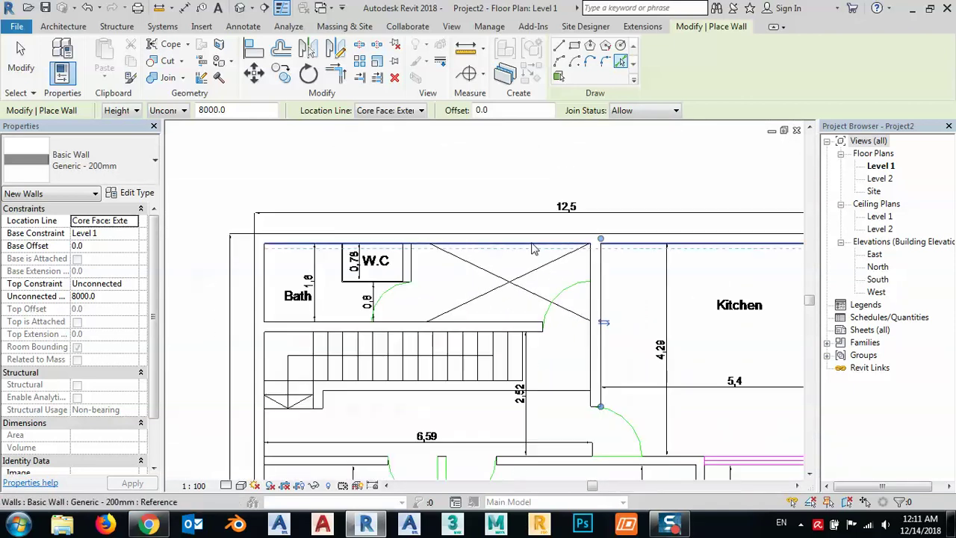
scroll(634, 266, down, 1)
middle_drag(634, 267, 531, 247)
click(531, 247)
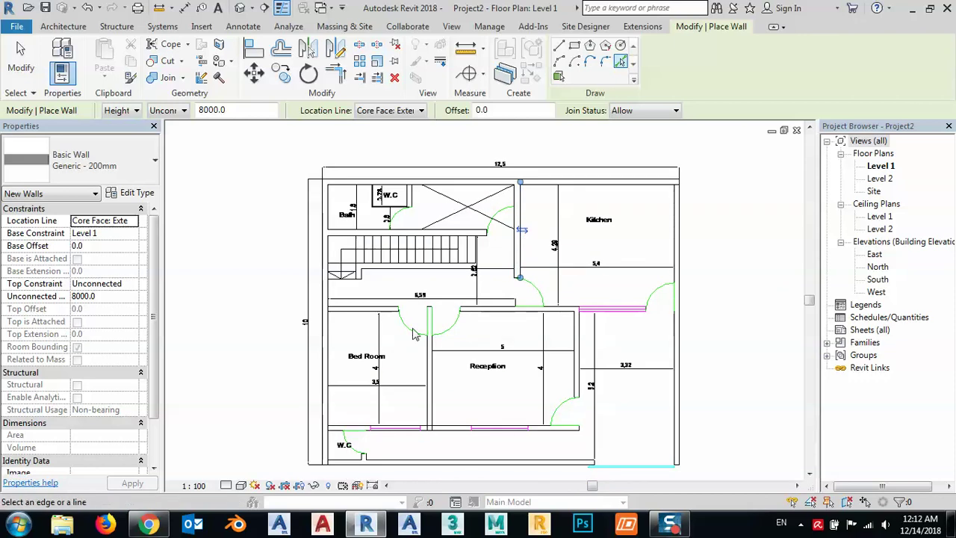
click(242, 486)
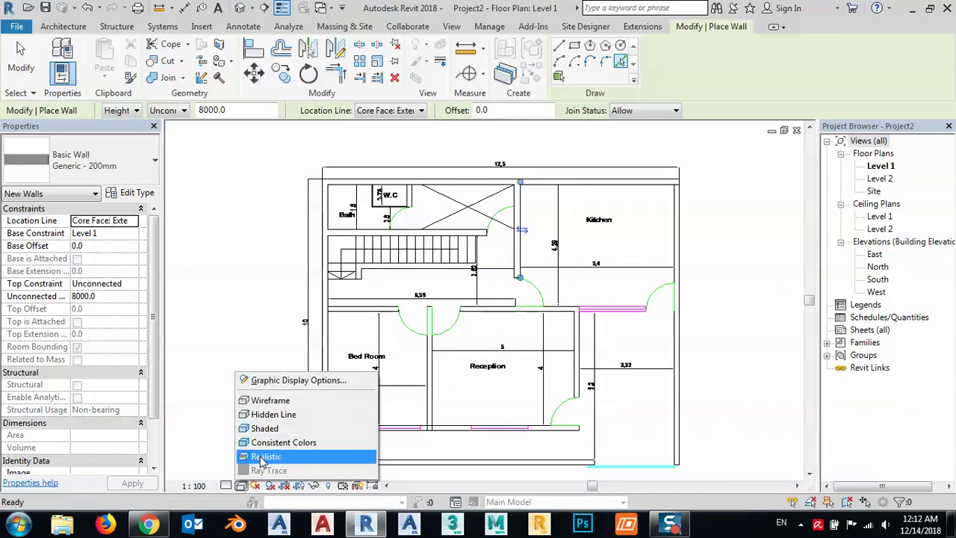
Step: Set the visual style to Realistic and the detail level to Fine
click(263, 458)
click(226, 487)
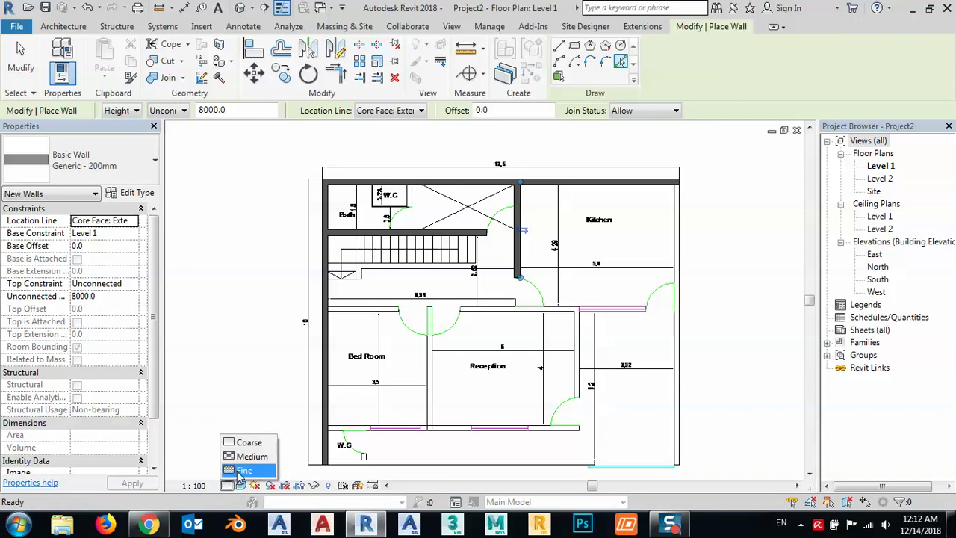
click(239, 472)
middle_drag(637, 320, 513, 342)
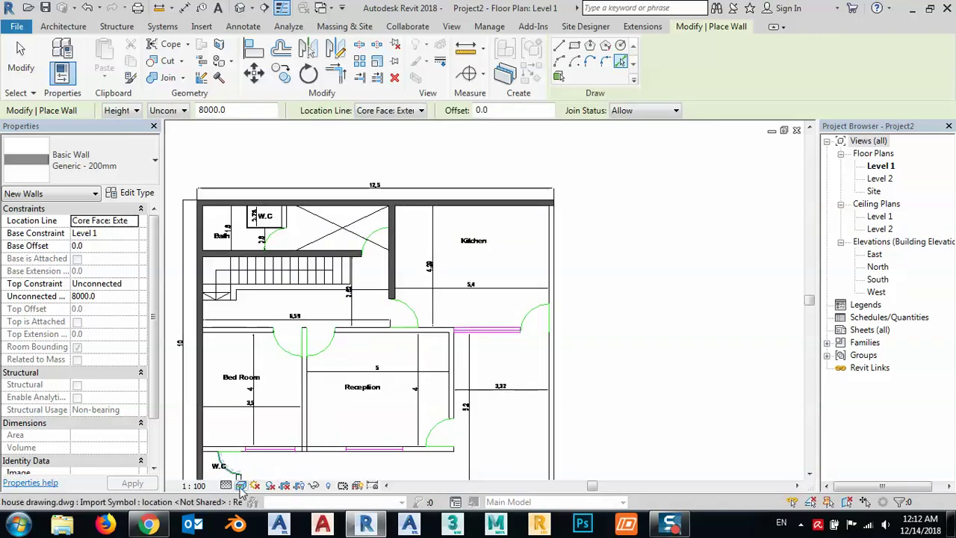
Step: Add a wall along the bottom CAD line below the W.C
scroll(560, 250, up, 2)
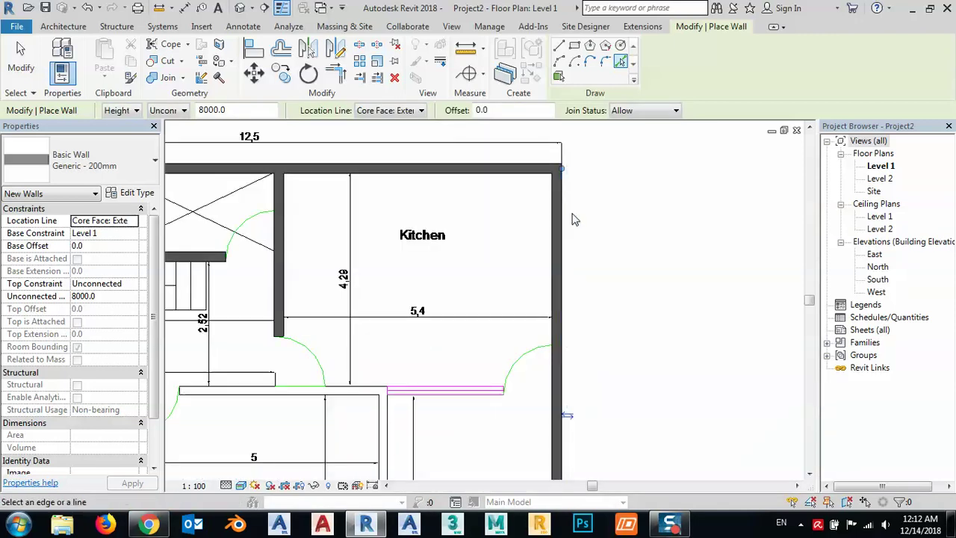
scroll(568, 221, down, 2)
scroll(442, 365, up, 1)
scroll(342, 348, up, 3)
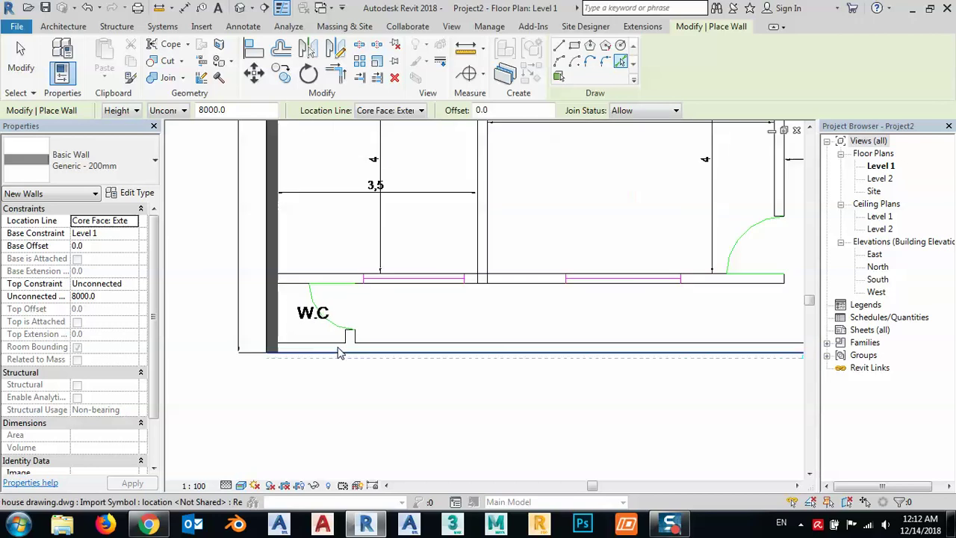
scroll(321, 354, up, 2)
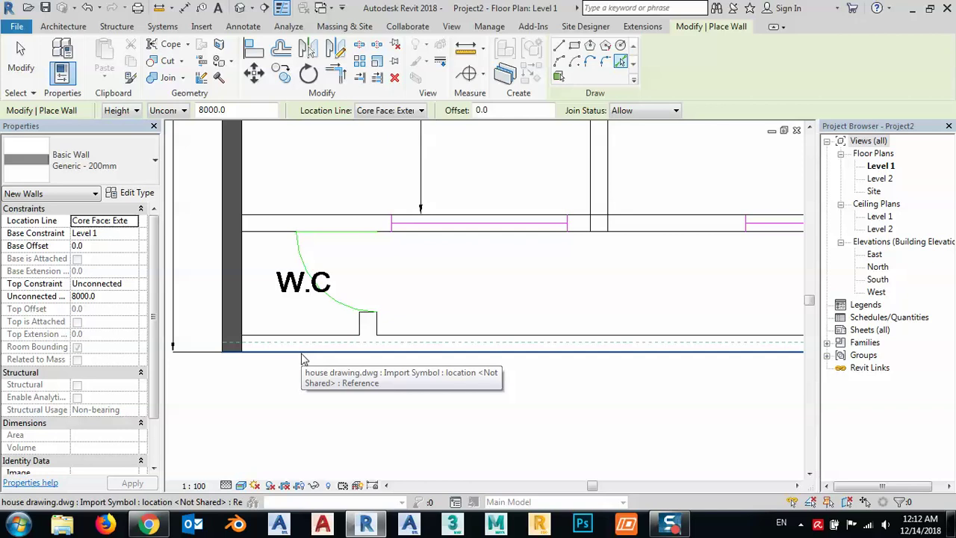
click(303, 359)
scroll(363, 334, up, 2)
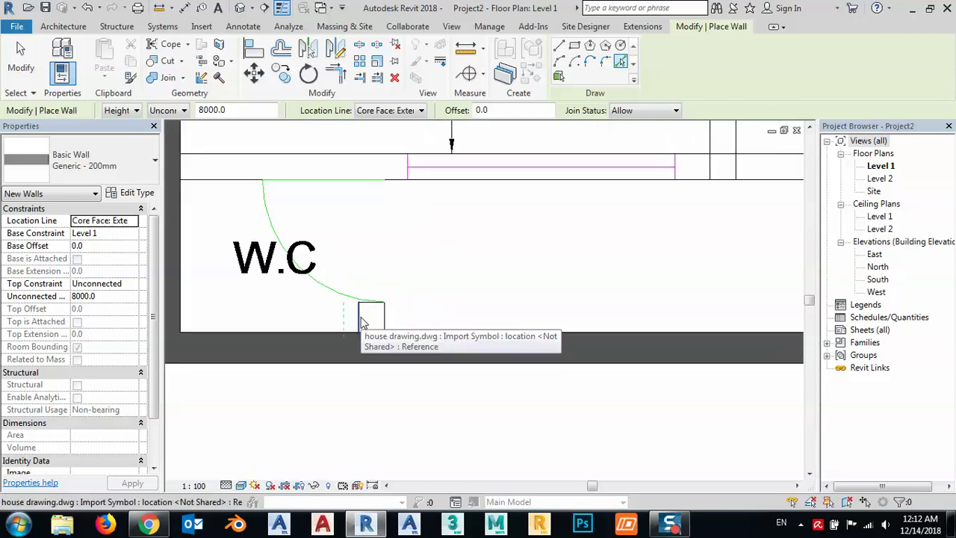
scroll(343, 346, down, 3)
scroll(366, 394, down, 1)
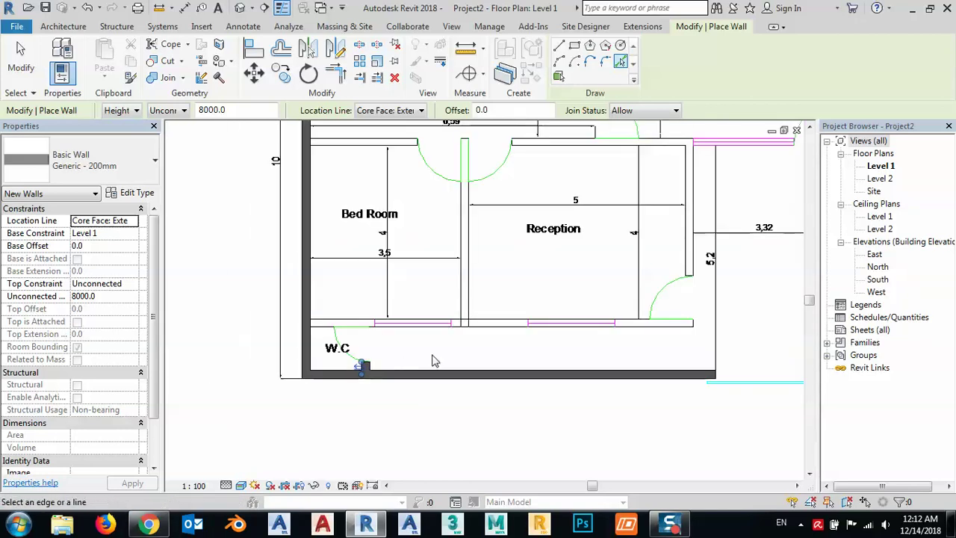
scroll(411, 371, up, 1)
scroll(346, 346, up, 2)
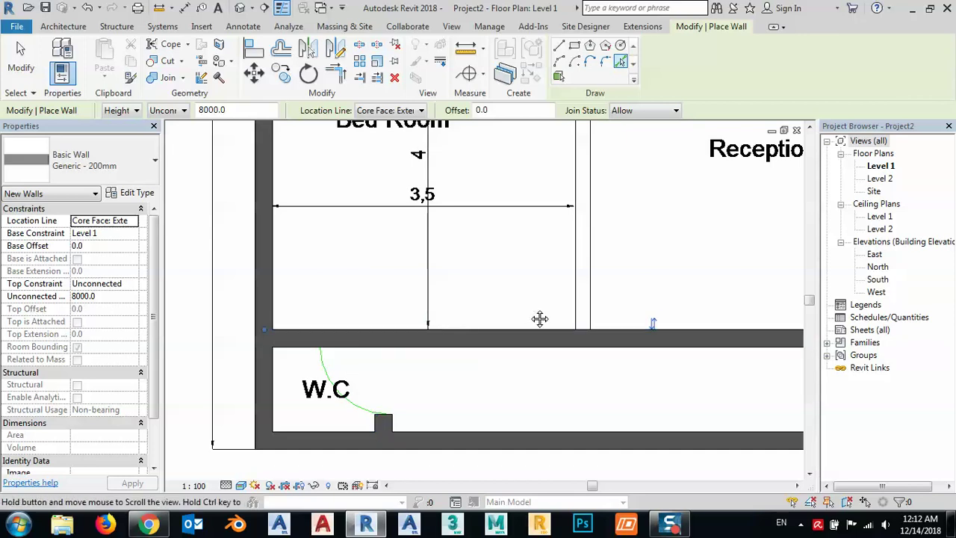
middle_drag(540, 320, 523, 342)
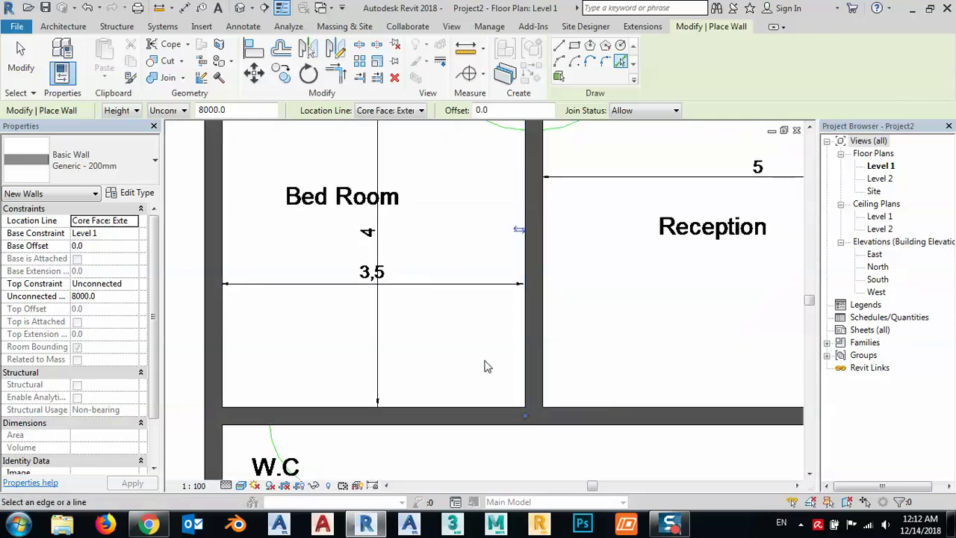
Step: Pick lines to place walls along the top and right edges of Reception
scroll(525, 338, down, 5)
scroll(437, 298, up, 5)
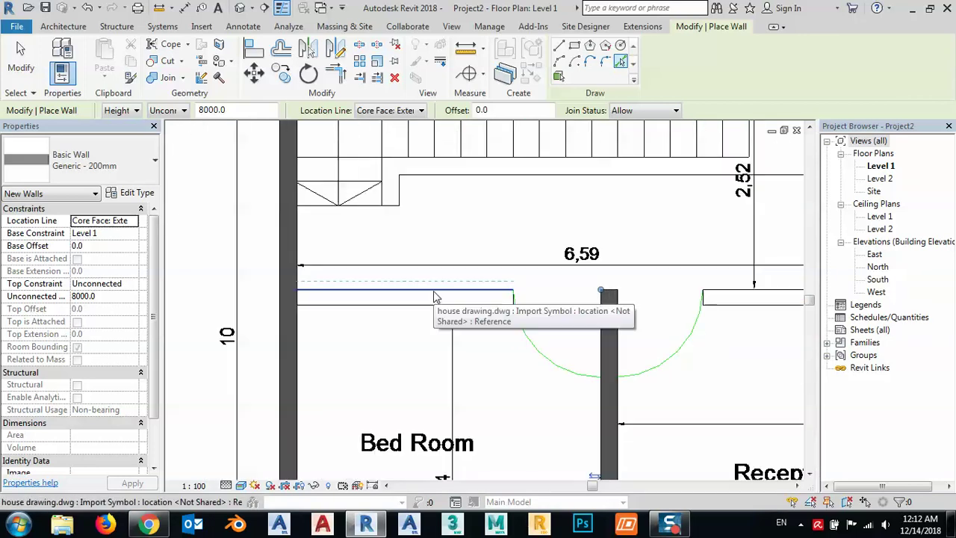
mouse_move(753, 335)
middle_down()
mouse_move(482, 376)
mouse_move(495, 353)
middle_up()
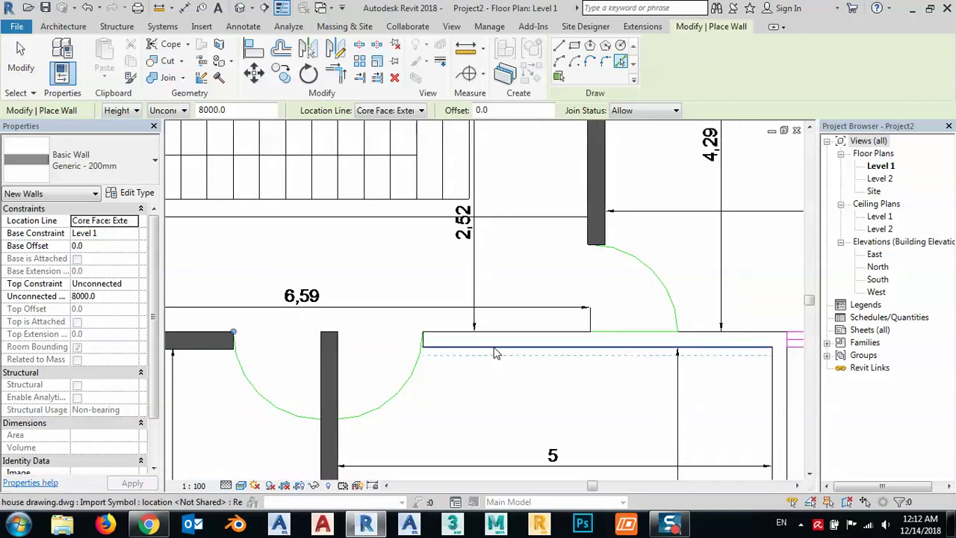
click(495, 353)
scroll(456, 374, down, 3)
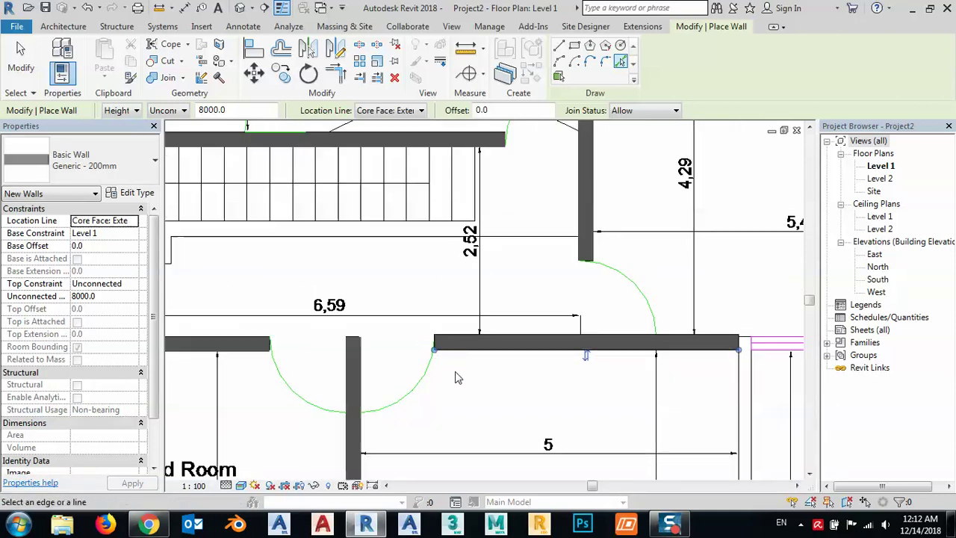
middle_drag(654, 401, 565, 323)
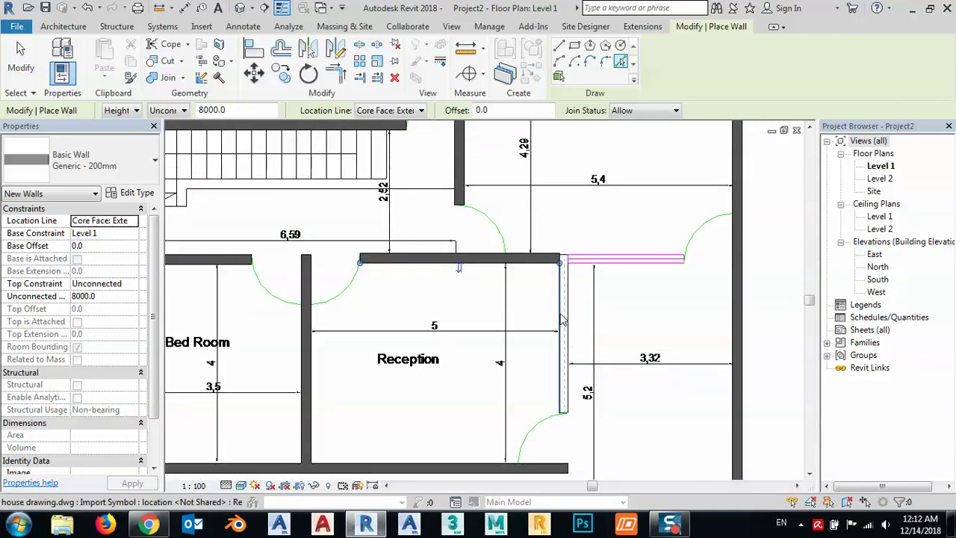
click(564, 319)
Step: Place a 200mm wall along the line beside the upper W.C
scroll(514, 329, down, 3)
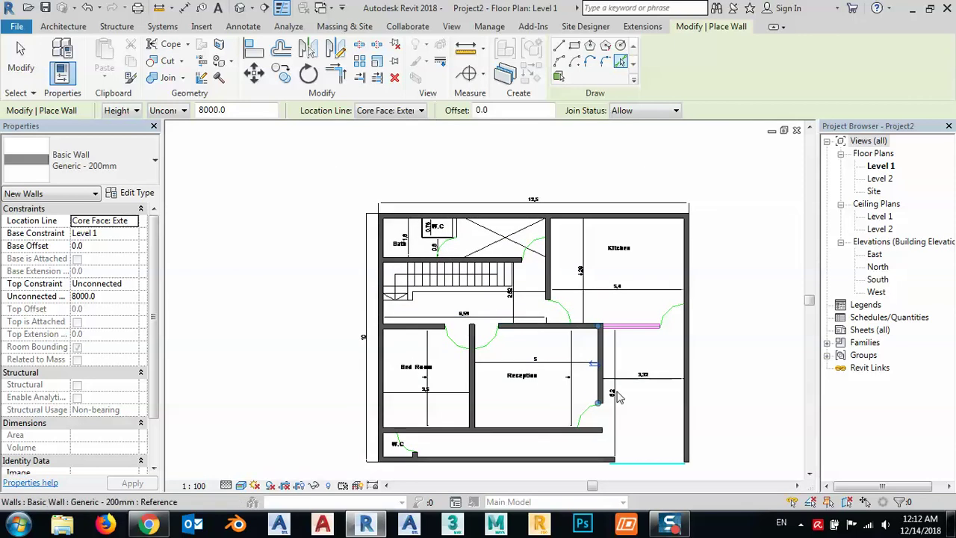
scroll(466, 254, up, 3)
scroll(466, 250, up, 3)
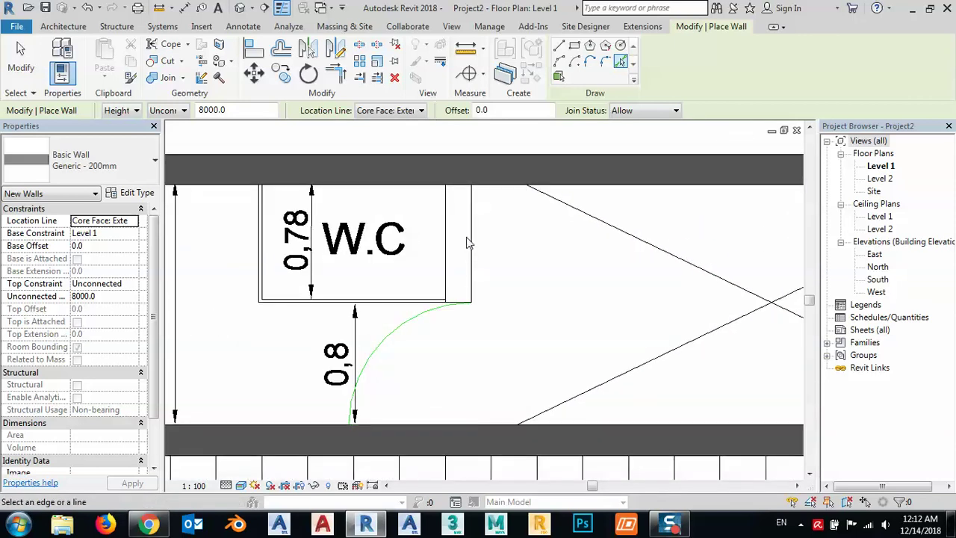
click(473, 242)
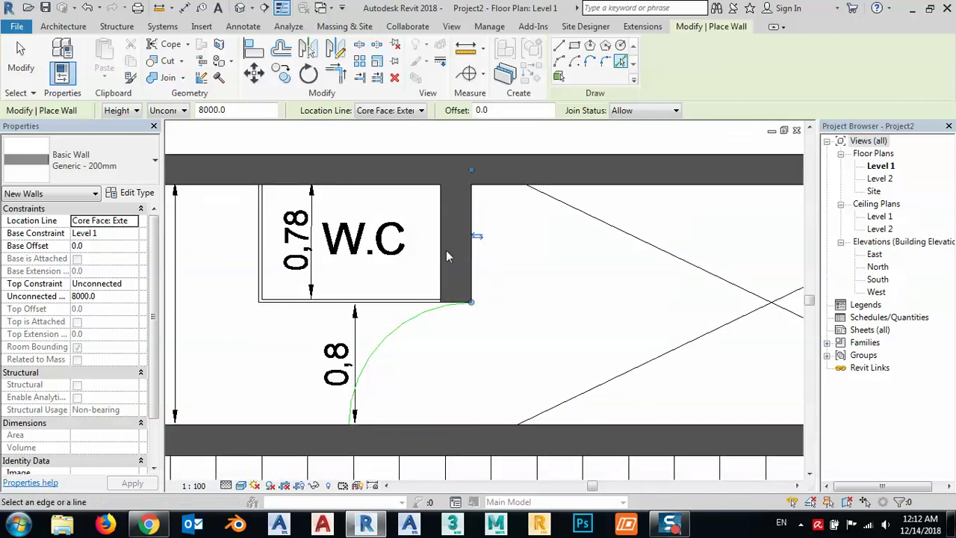
Step: Add the wall closing the top of the room right of Reception, below the Kitchen
scroll(452, 269, down, 3)
middle_drag(619, 261, 458, 139)
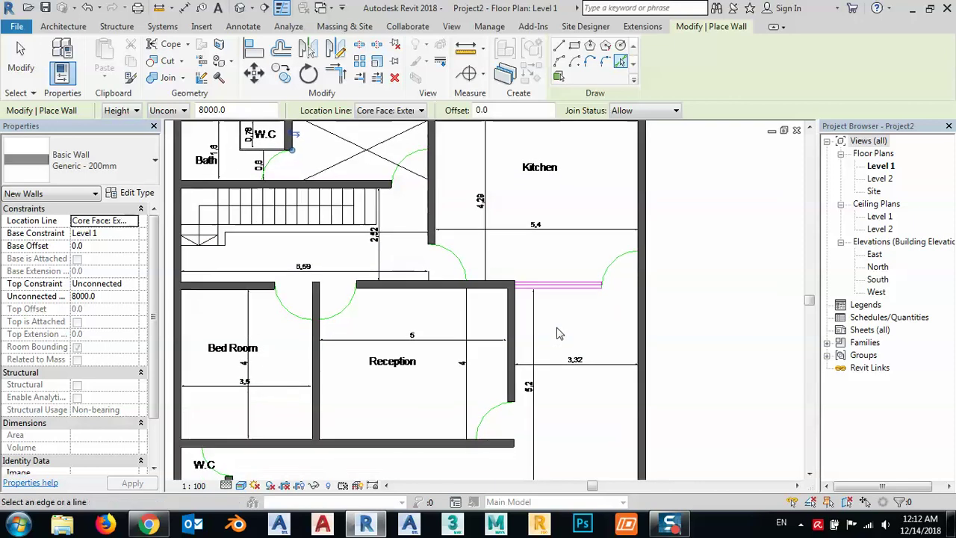
mouse_move(576, 311)
middle_down()
mouse_move(560, 252)
mouse_move(576, 337)
middle_up()
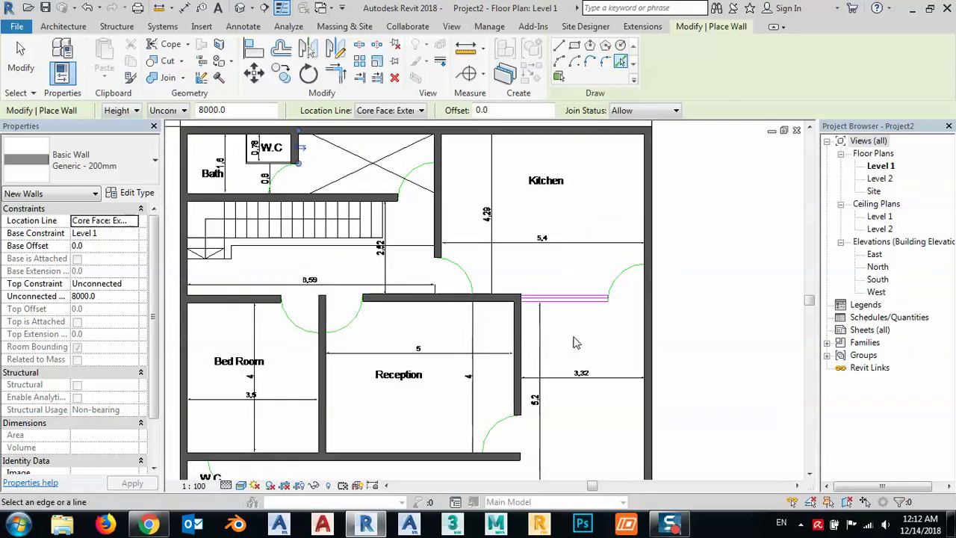
scroll(560, 303, up, 3)
scroll(556, 306, up, 2)
click(550, 319)
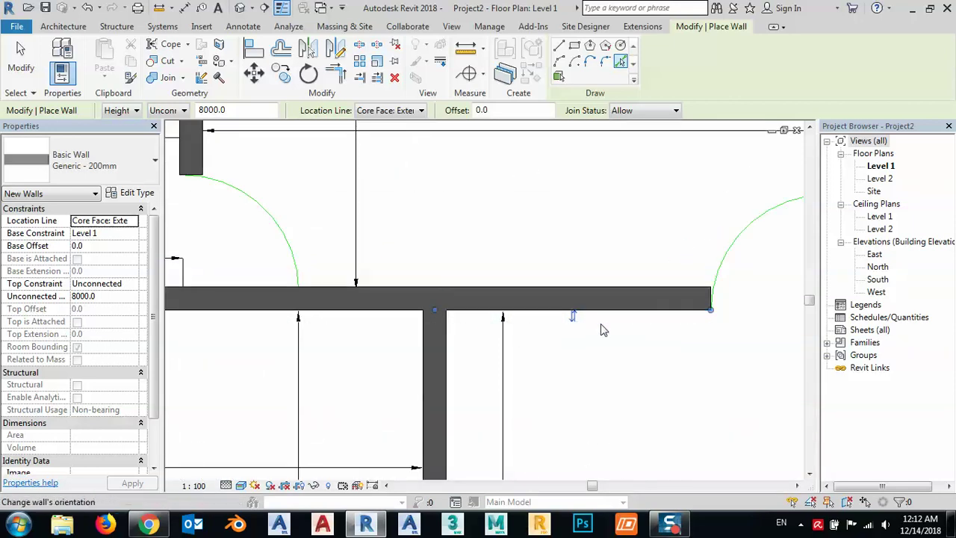
scroll(636, 312, down, 3)
middle_drag(636, 312, 626, 225)
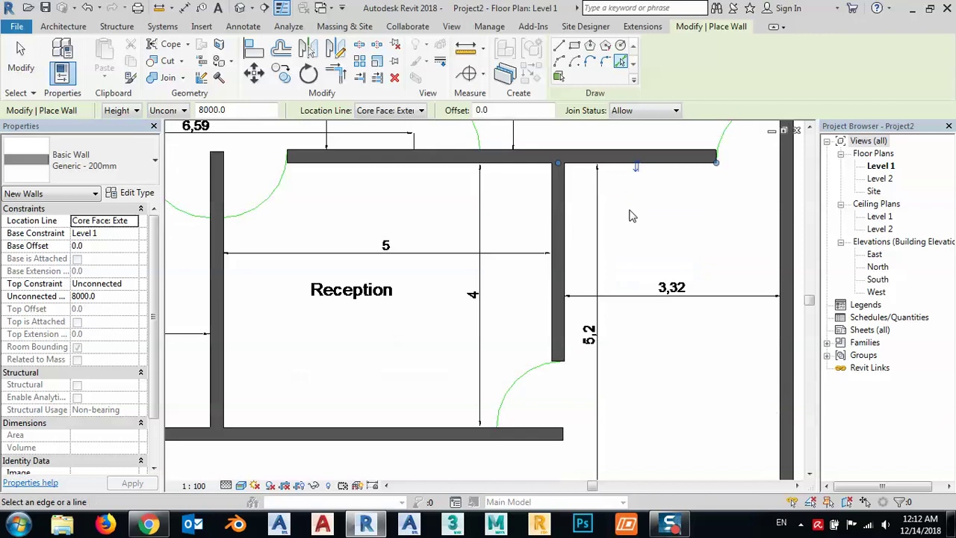
scroll(604, 376, down, 2)
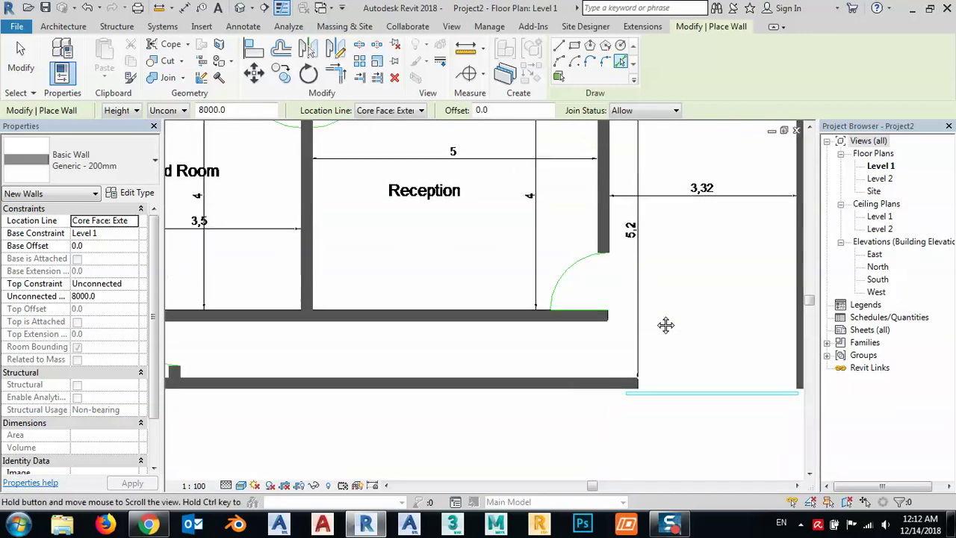
middle_drag(460, 407, 470, 419)
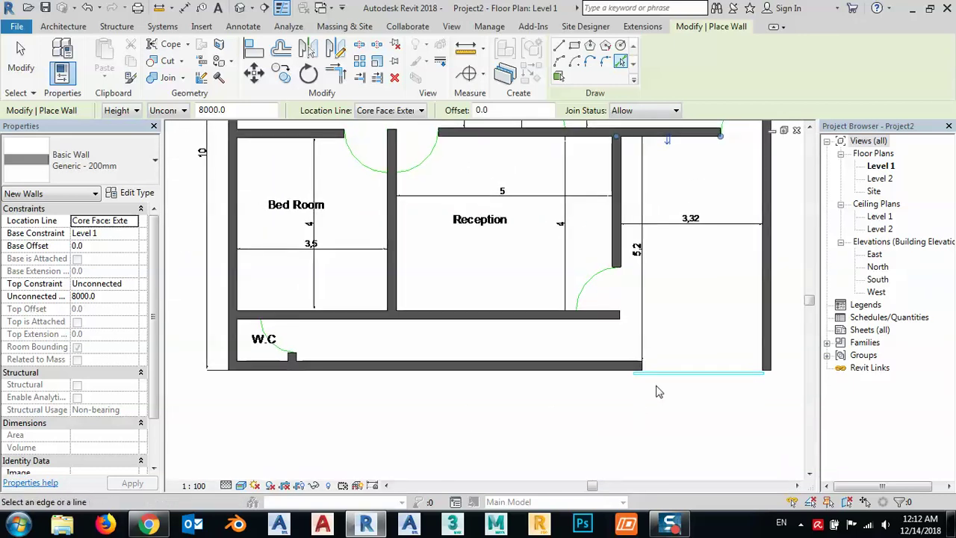
middle_drag(657, 391, 659, 377)
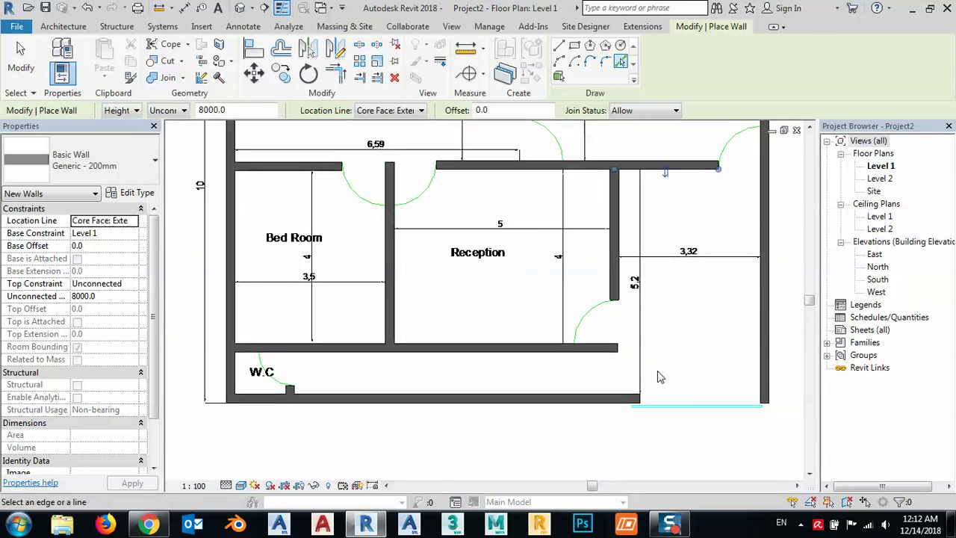
Step: Extend the short wall right of Reception down to meet the bottom wall
key(Escape)
key(Escape)
click(614, 291)
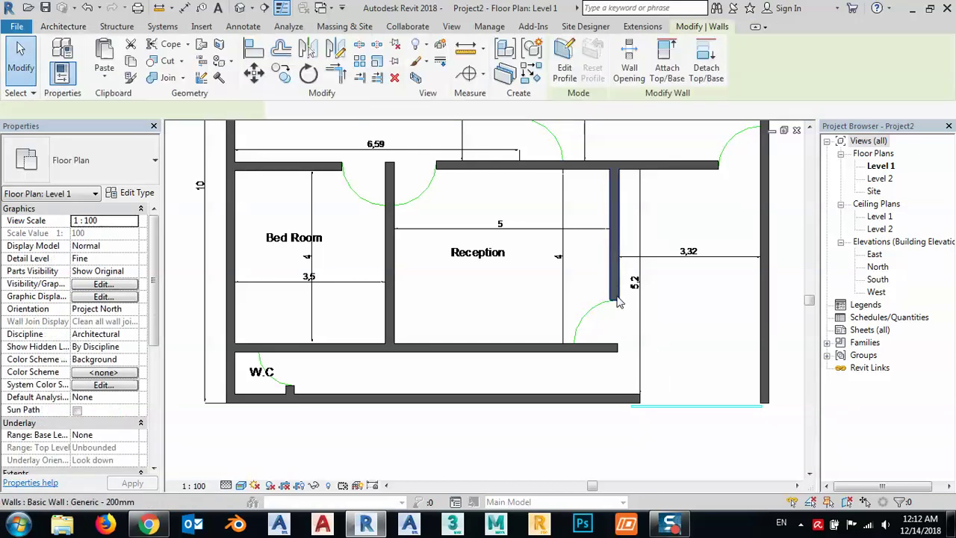
scroll(619, 314, up, 2)
click(563, 331)
text(0)
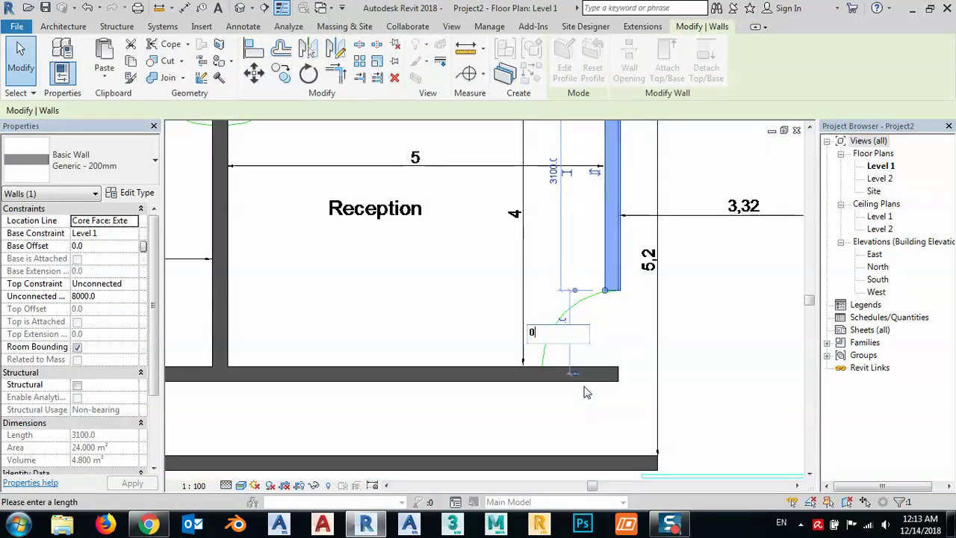
key(Return)
key(Escape)
scroll(601, 369, down, 2)
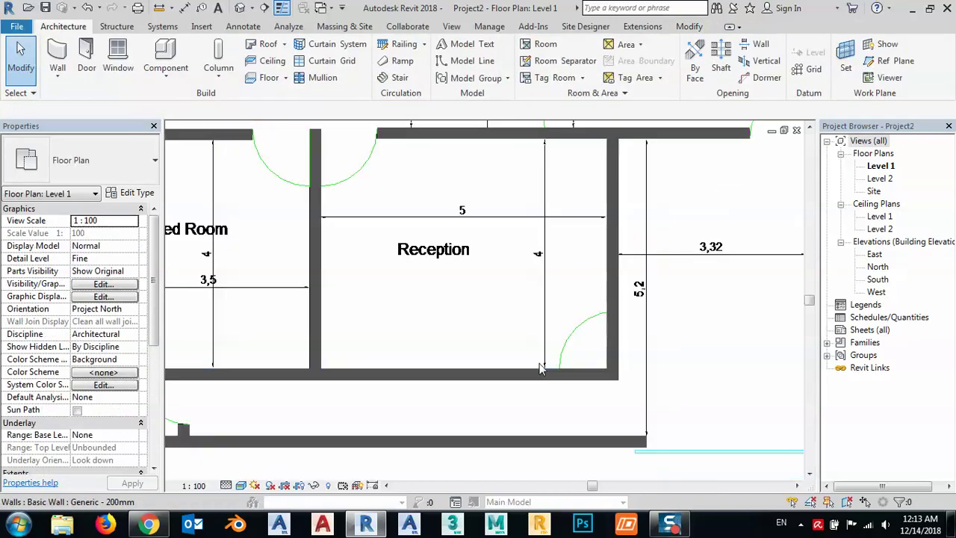
Step: Edit the stair-side wall's 1100.0 and 1070.0 temporary dimensions, lengthening it to 4100
middle_drag(541, 367, 620, 473)
click(337, 258)
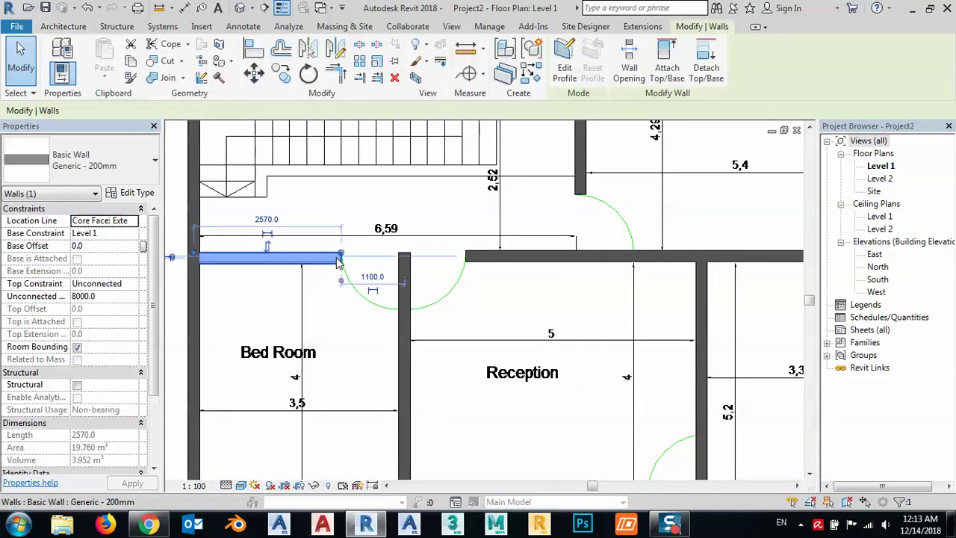
click(372, 278)
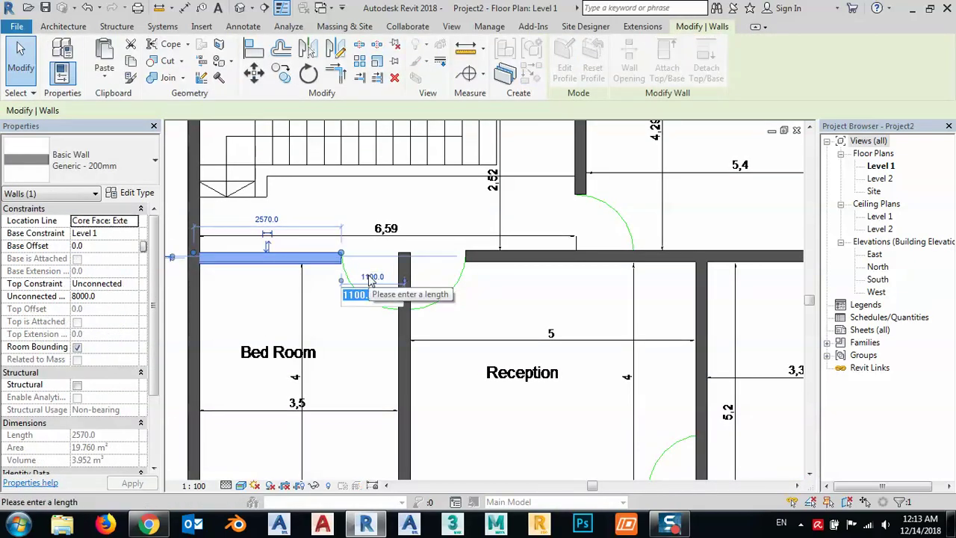
text(0)
key(Return)
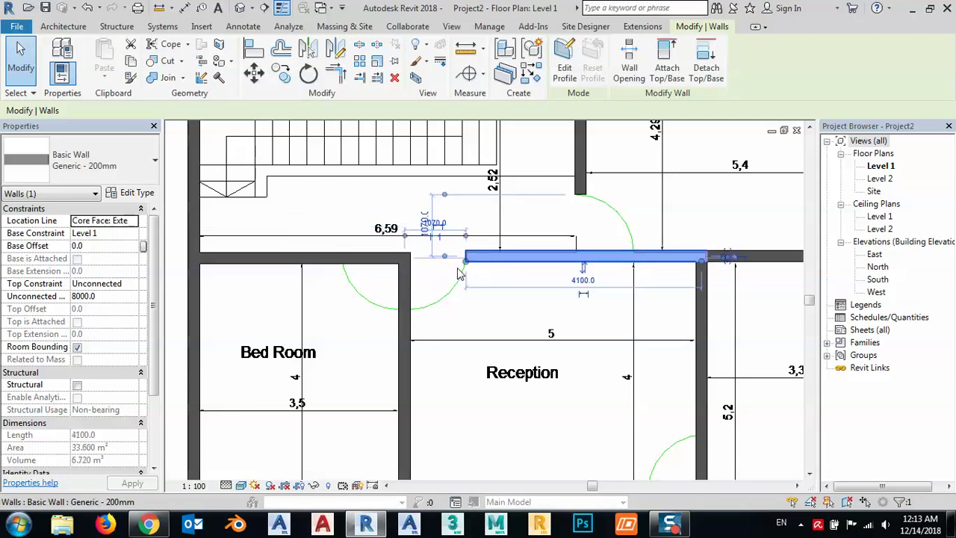
scroll(463, 299, up, 3)
middle_drag(504, 355, 509, 436)
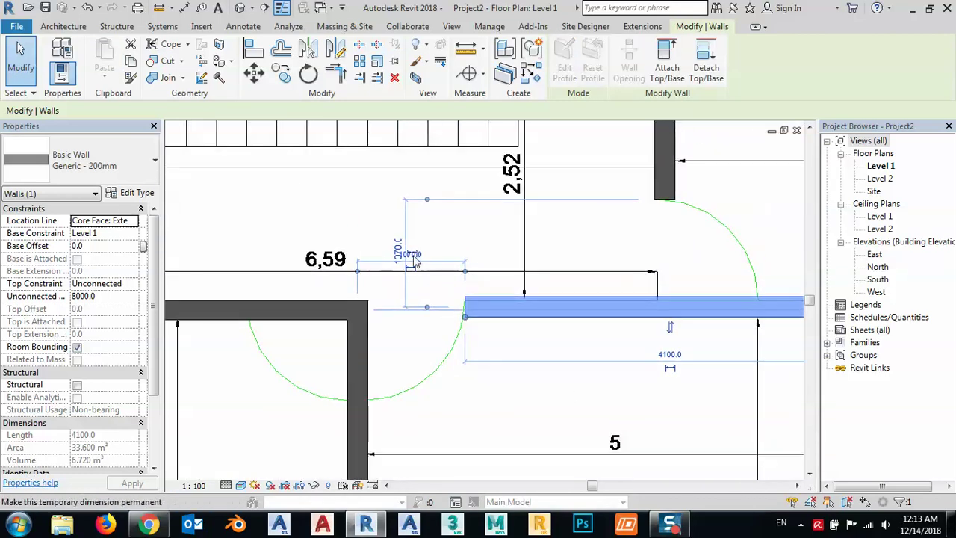
click(389, 253)
key(Return)
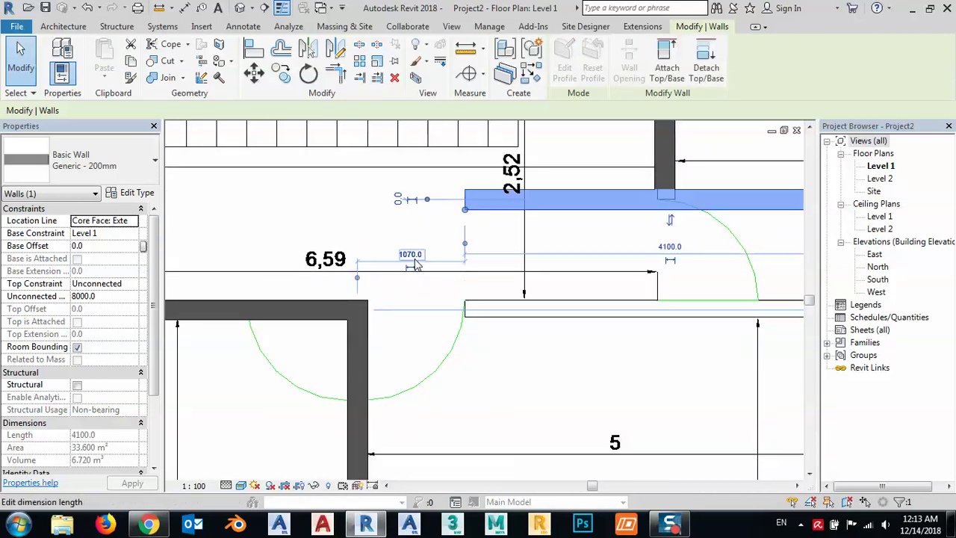
scroll(492, 369, down, 2)
Step: Zero the 1070.0 gap so the wall above the Bed Room stretches left to 5170 mm
click(492, 369)
scroll(493, 372, up, 2)
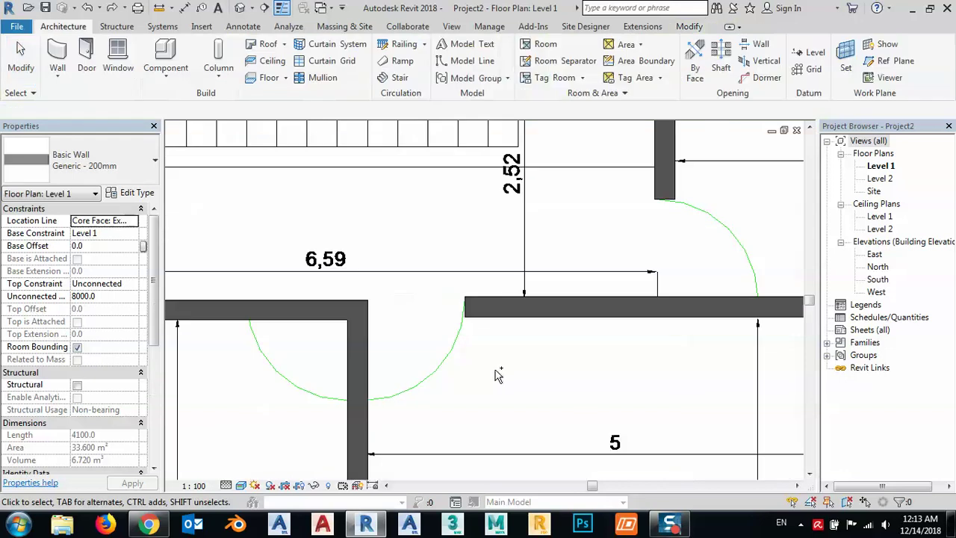
click(478, 315)
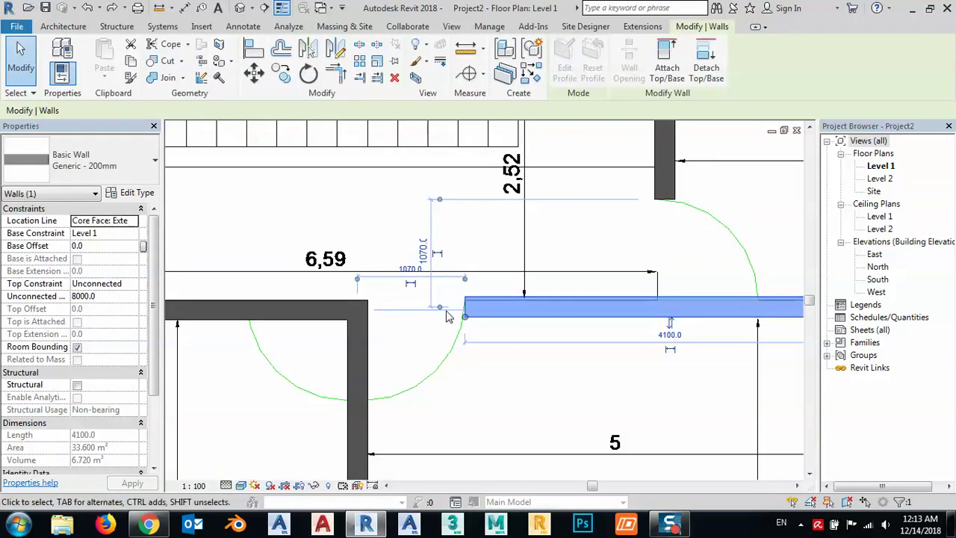
scroll(413, 287, up, 1)
scroll(412, 286, up, 1)
scroll(406, 261, up, 1)
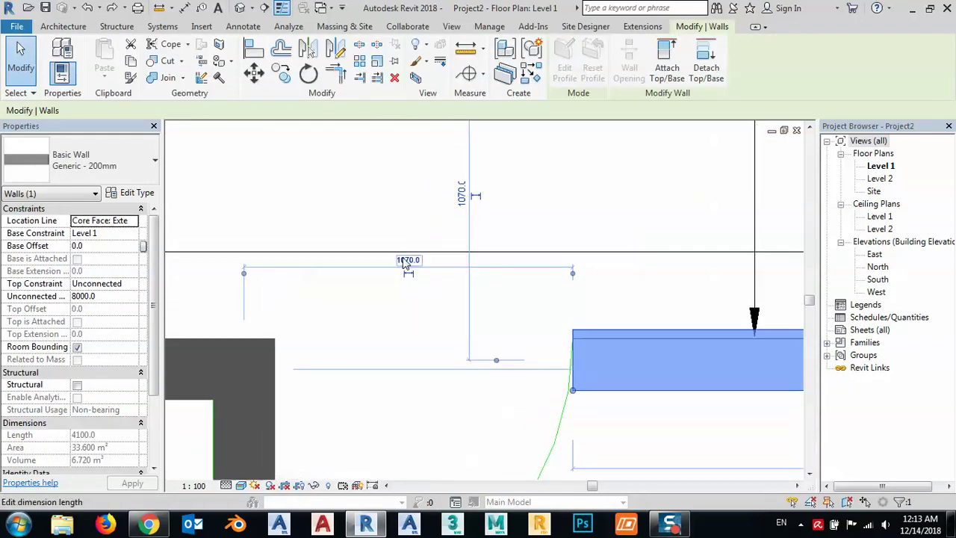
click(404, 261)
text(0)
key(Return)
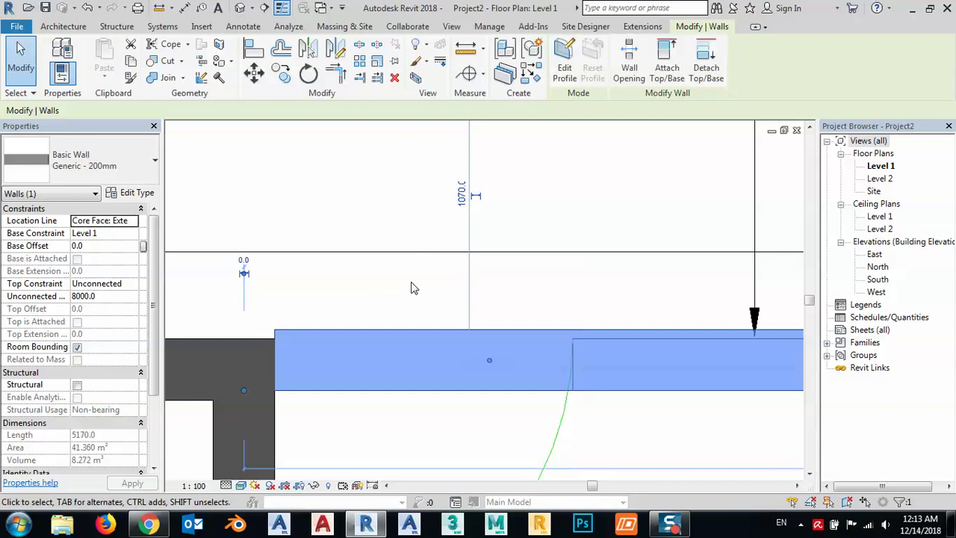
scroll(442, 367, down, 1)
click(424, 391)
scroll(329, 343, up, 2)
Step: Select the left horizontal wall above the Bed Room at the wall junction
scroll(330, 343, down, 4)
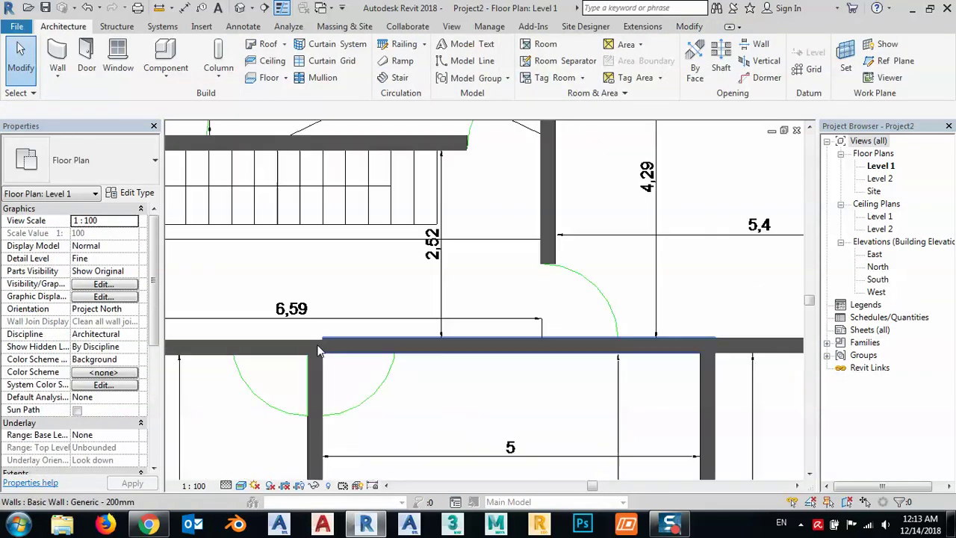
scroll(721, 351, up, 1)
scroll(721, 351, up, 1)
scroll(412, 356, down, 3)
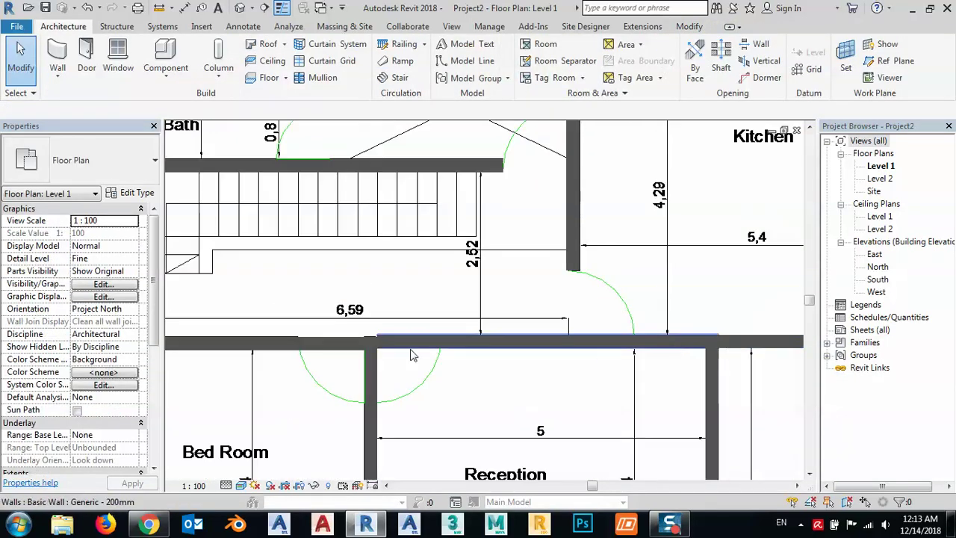
scroll(412, 356, up, 1)
scroll(390, 331, up, 2)
scroll(429, 346, up, 2)
scroll(414, 342, down, 1)
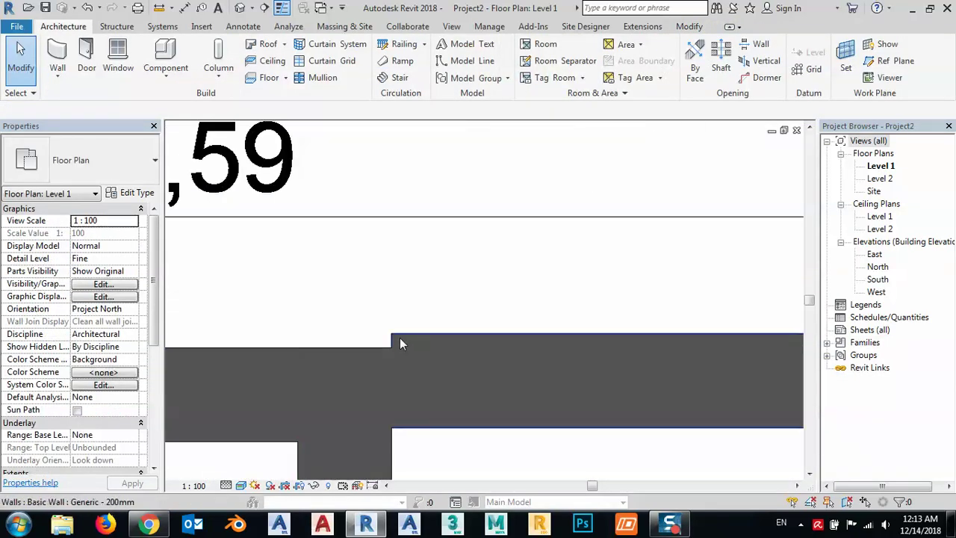
scroll(381, 344, down, 3)
scroll(380, 348, down, 2)
scroll(591, 377, down, 2)
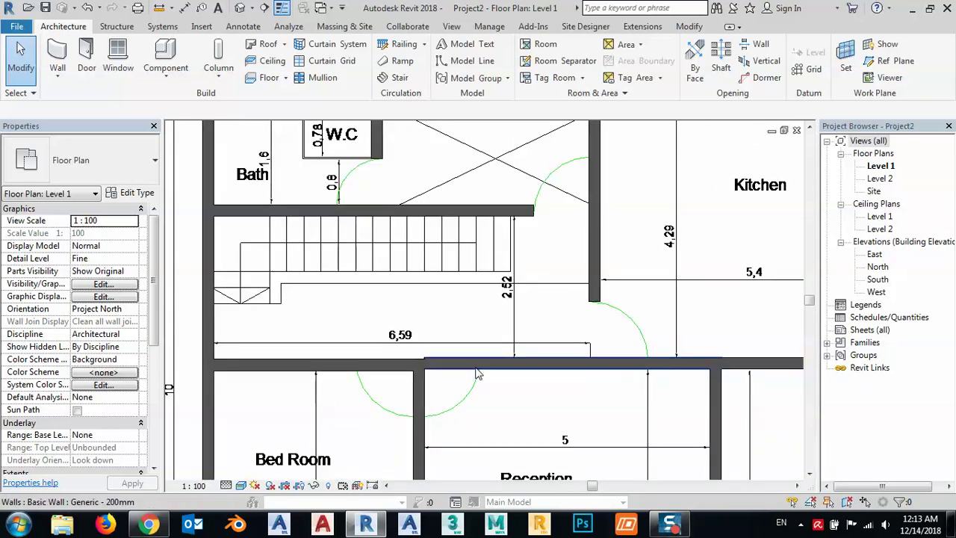
scroll(463, 357, up, 1)
scroll(463, 357, up, 2)
scroll(512, 343, up, 2)
scroll(512, 342, up, 2)
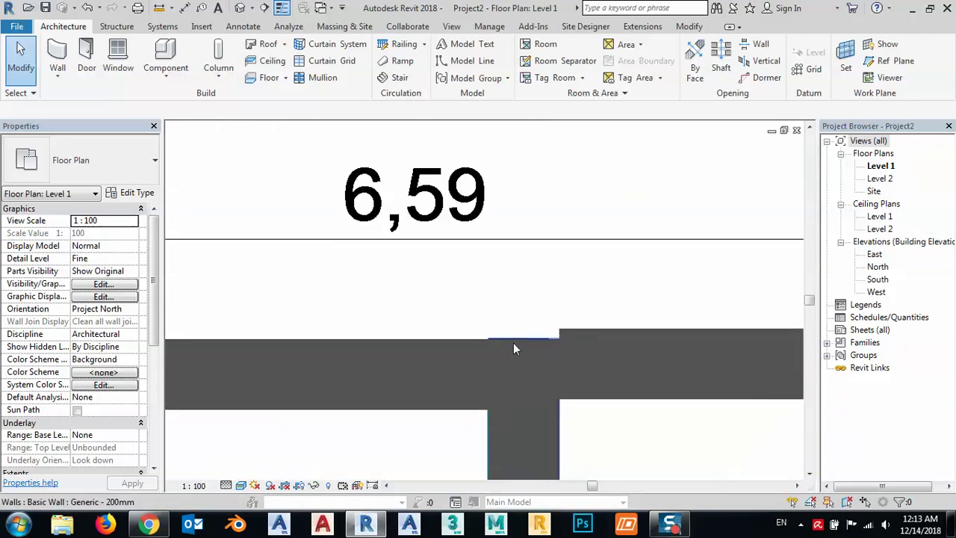
click(440, 342)
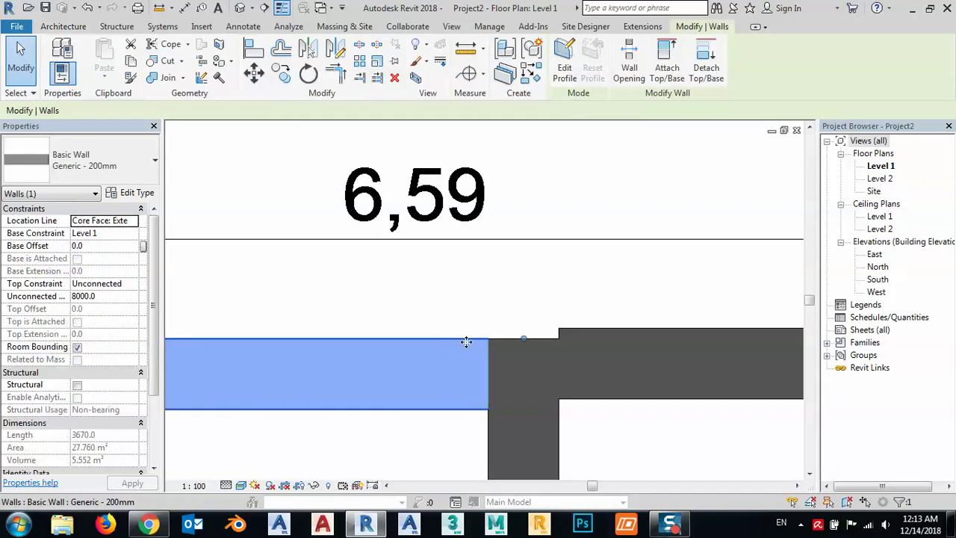
click(540, 339)
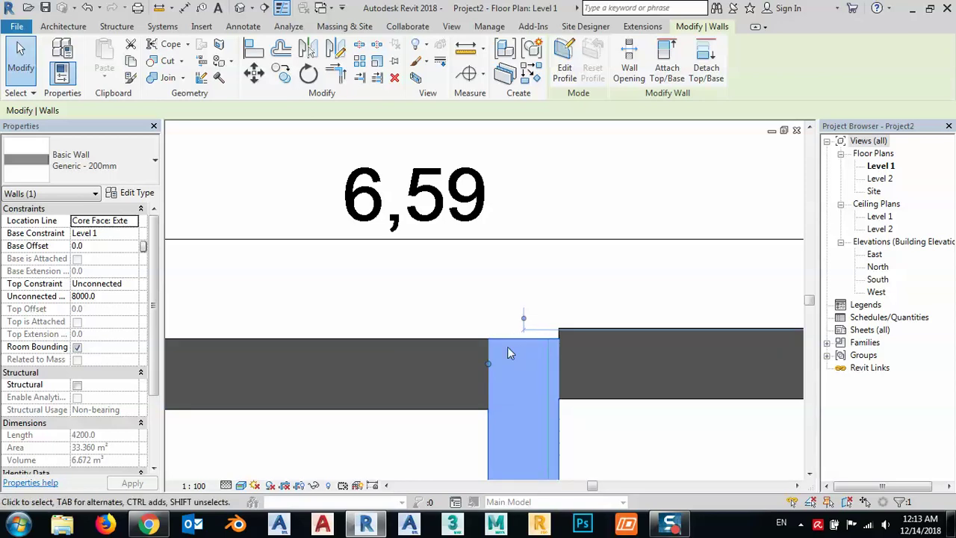
scroll(493, 347, down, 2)
click(466, 348)
scroll(301, 337, down, 2)
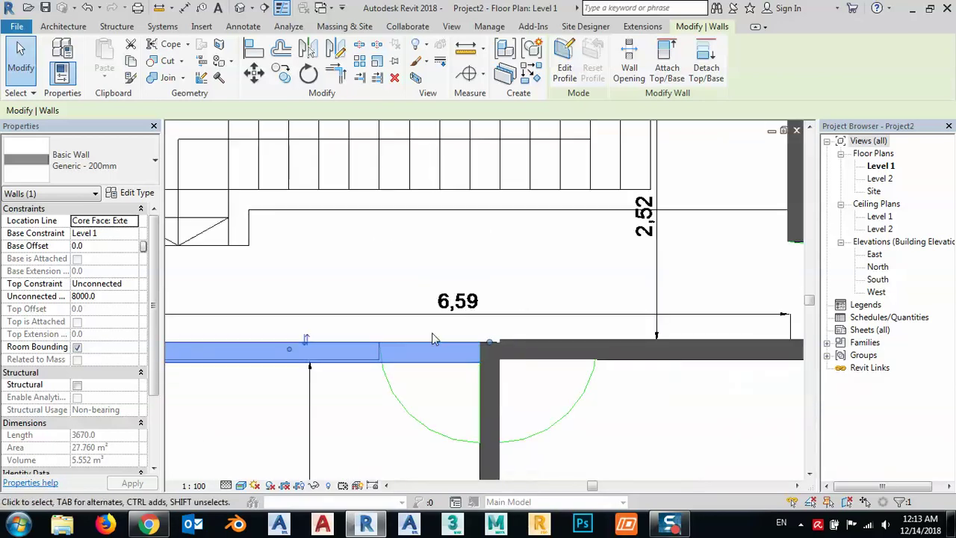
scroll(405, 335, down, 1)
scroll(354, 363, up, 3)
middle_drag(354, 363, 355, 367)
scroll(355, 366, down, 2)
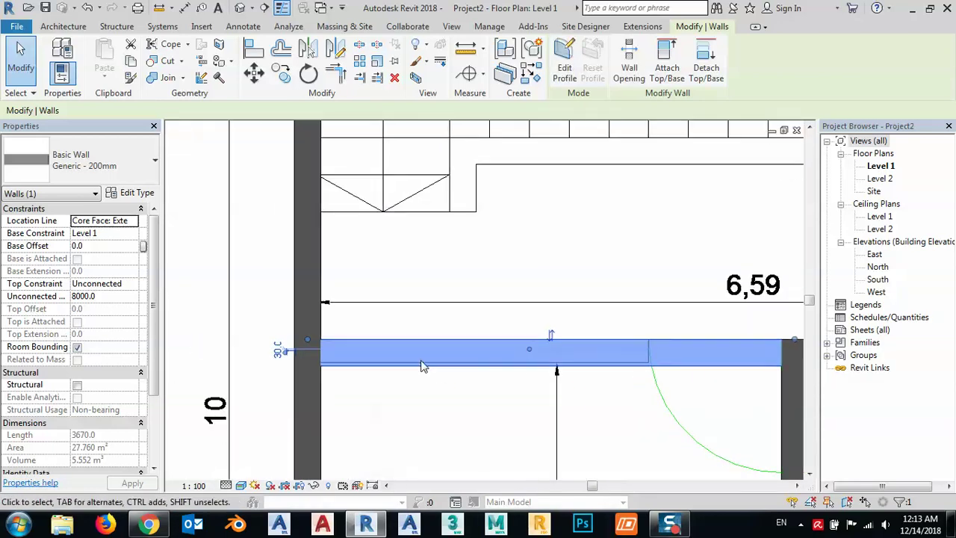
scroll(328, 364, up, 3)
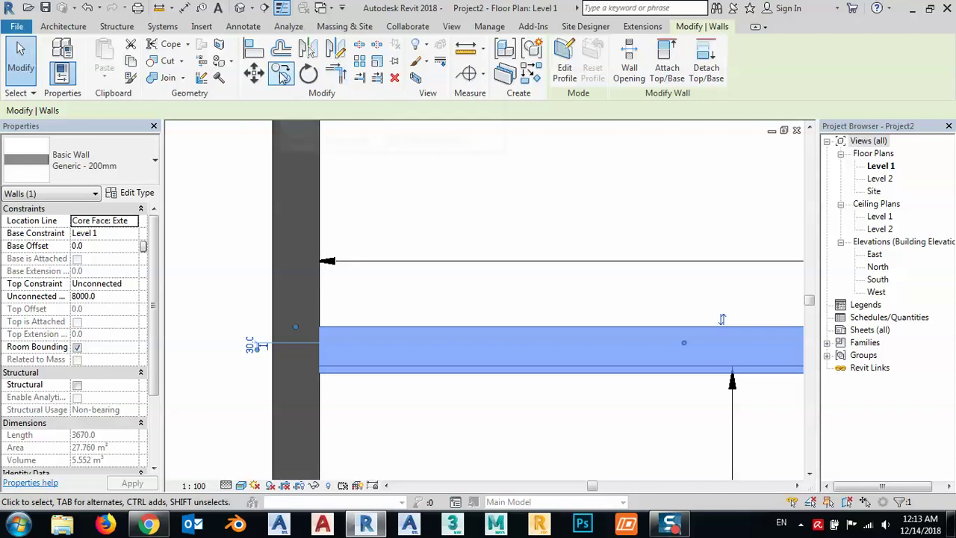
Step: Move the wall from its end point into line with the adjoining wall
click(254, 72)
scroll(321, 378, up, 2)
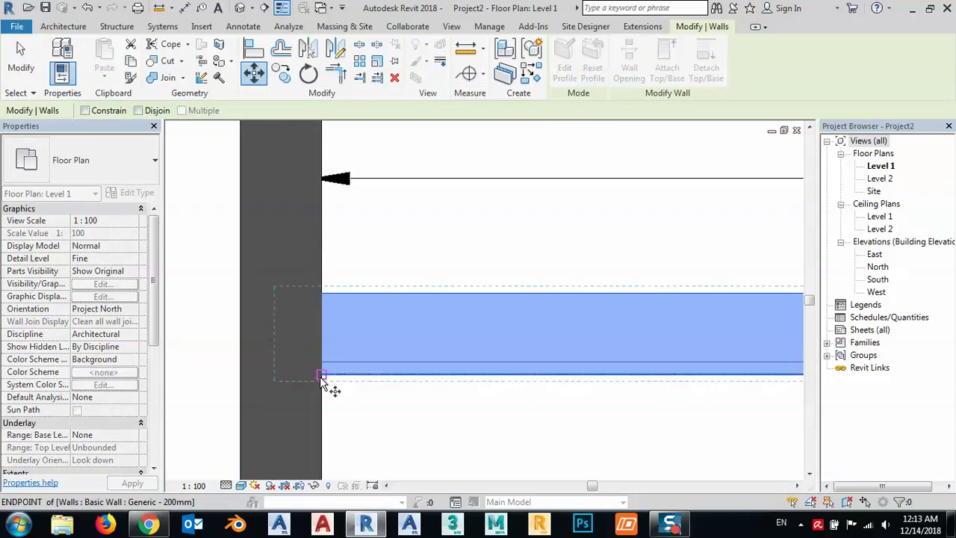
click(320, 376)
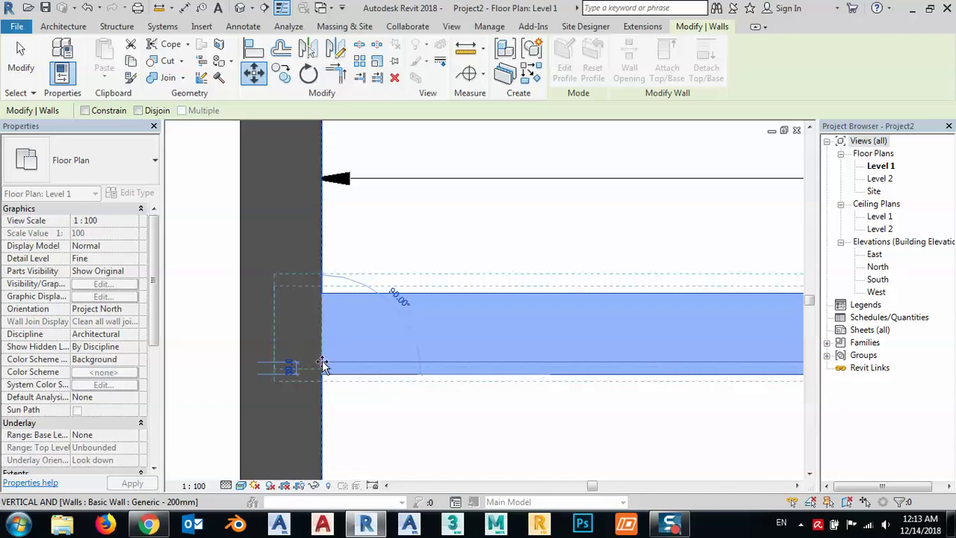
click(322, 364)
scroll(322, 366, down, 2)
scroll(322, 366, down, 2)
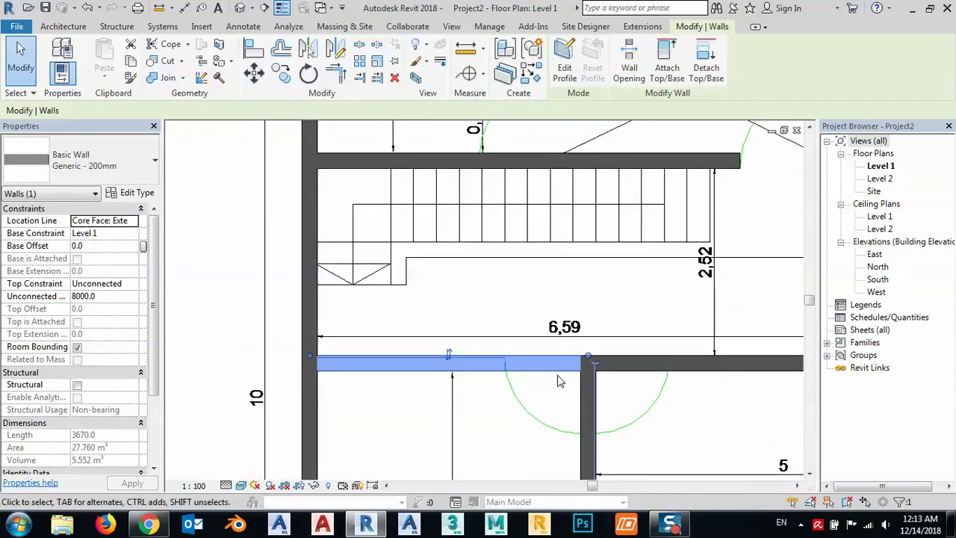
key(Escape)
Step: Close the 1070 mm gap so the wall below the Kitchen reaches the right outer wall
scroll(581, 361, up, 2)
scroll(581, 362, up, 2)
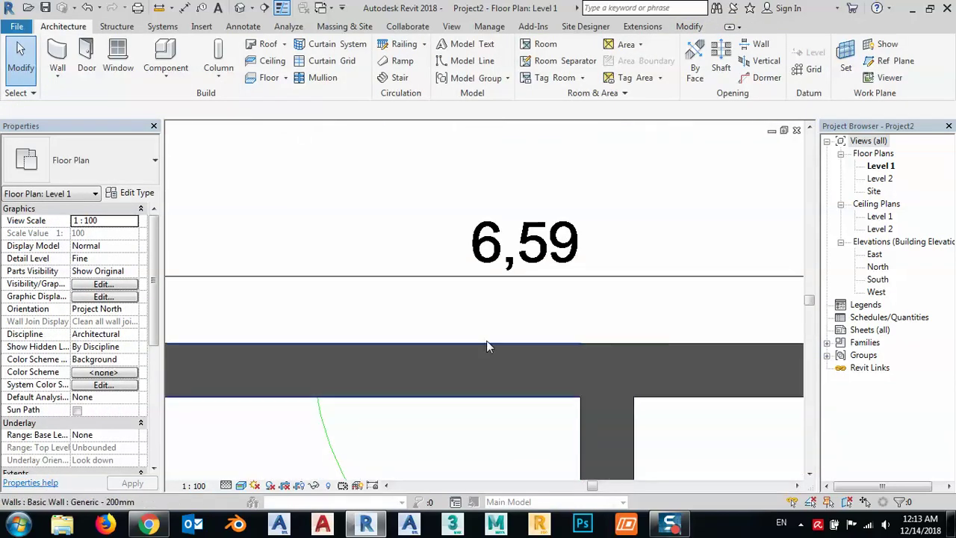
scroll(486, 346, down, 5)
scroll(487, 346, down, 1)
mouse_move(706, 396)
middle_down()
mouse_move(631, 388)
mouse_move(566, 324)
middle_up()
scroll(568, 322, up, 2)
scroll(575, 298, up, 3)
scroll(583, 279, up, 1)
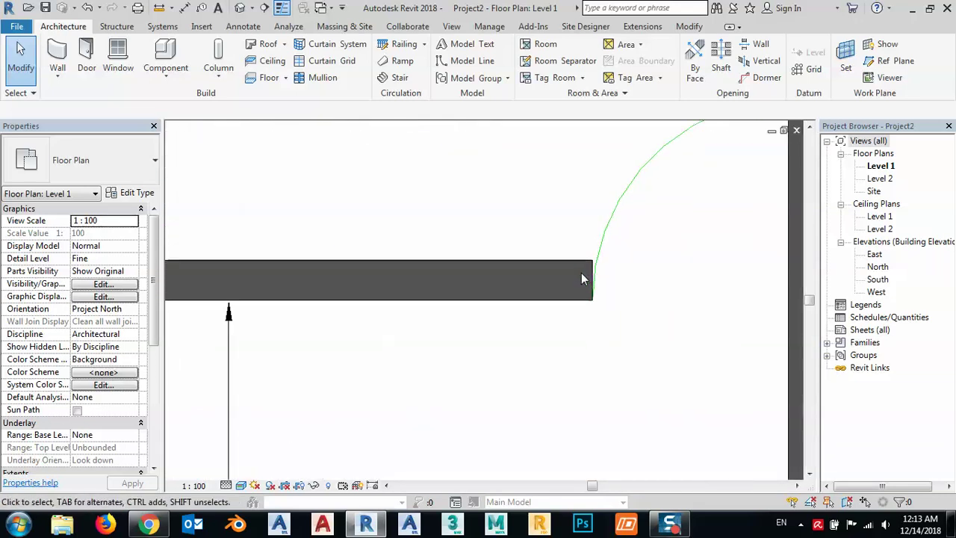
click(583, 279)
scroll(605, 302, down, 1)
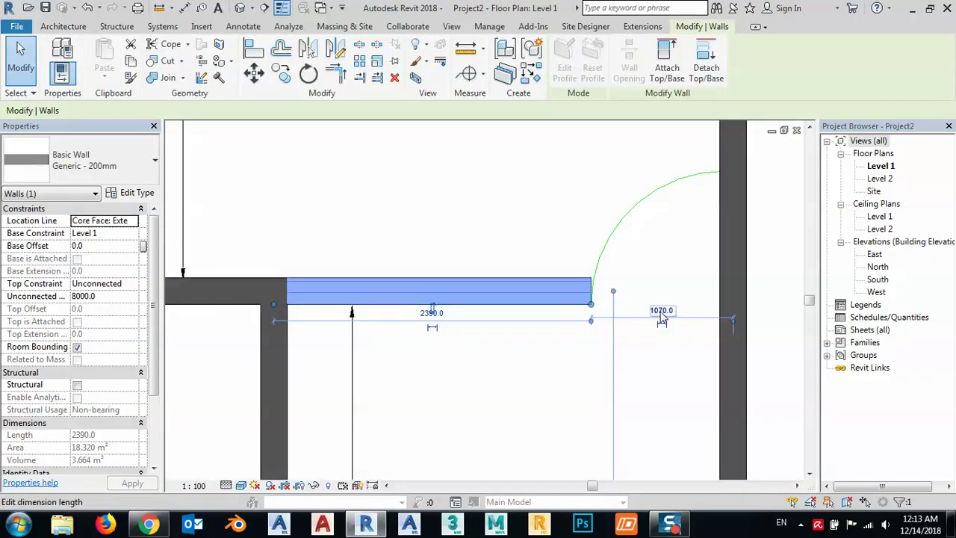
click(661, 313)
text(100)
key(Return)
key(Escape)
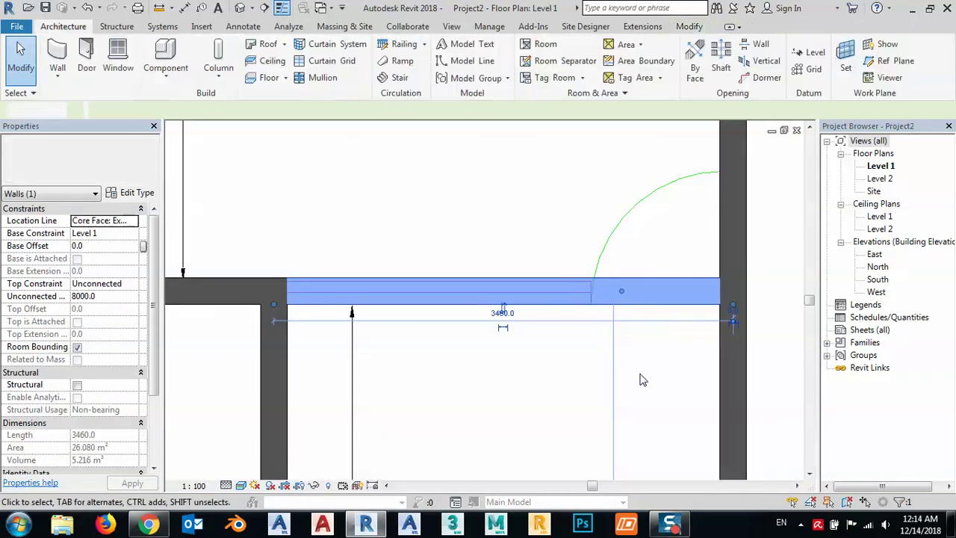
scroll(645, 281, down, 2)
scroll(610, 314, down, 2)
scroll(610, 315, down, 2)
Step: Set the Kitchen's left wall gap to 0 so it meets the wall below, then view the whole plan
scroll(622, 264, down, 2)
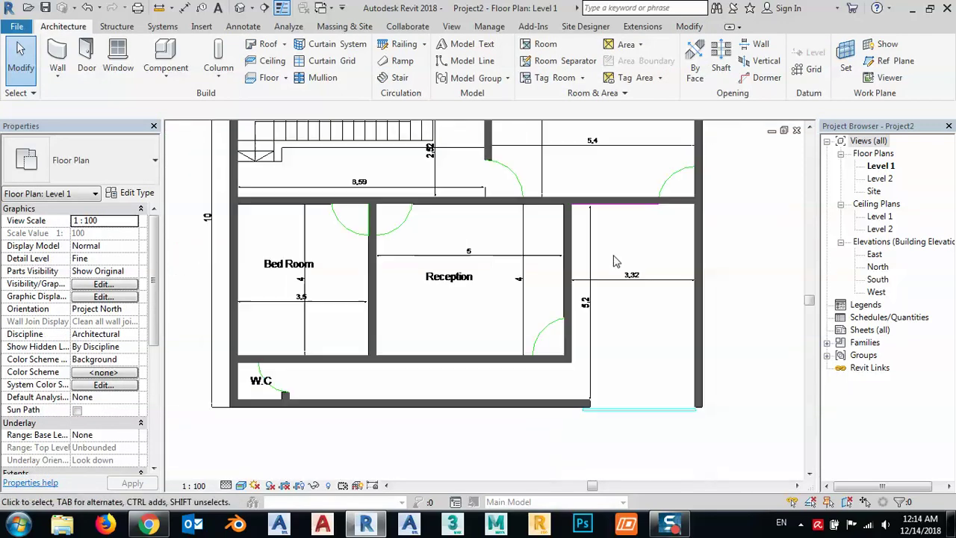
middle_drag(463, 391, 474, 404)
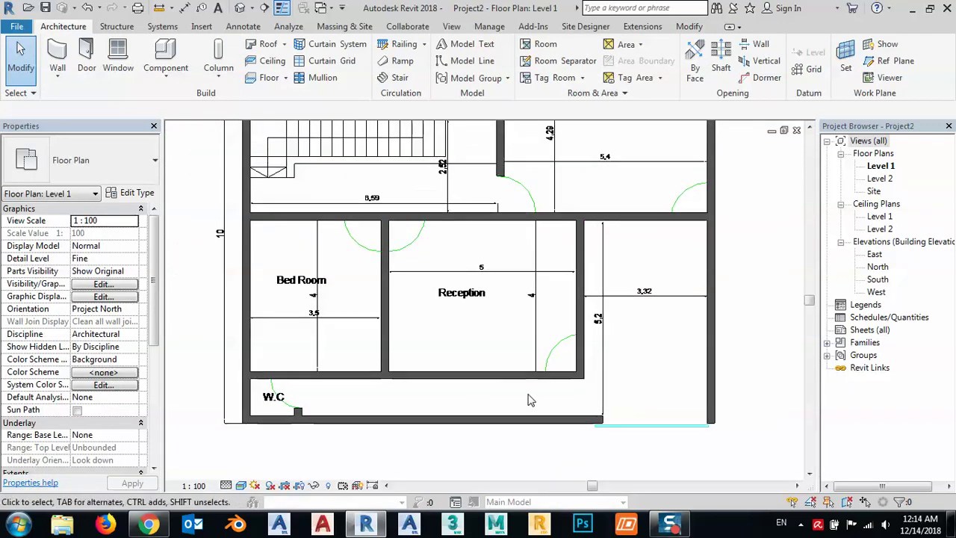
middle_drag(464, 351, 512, 469)
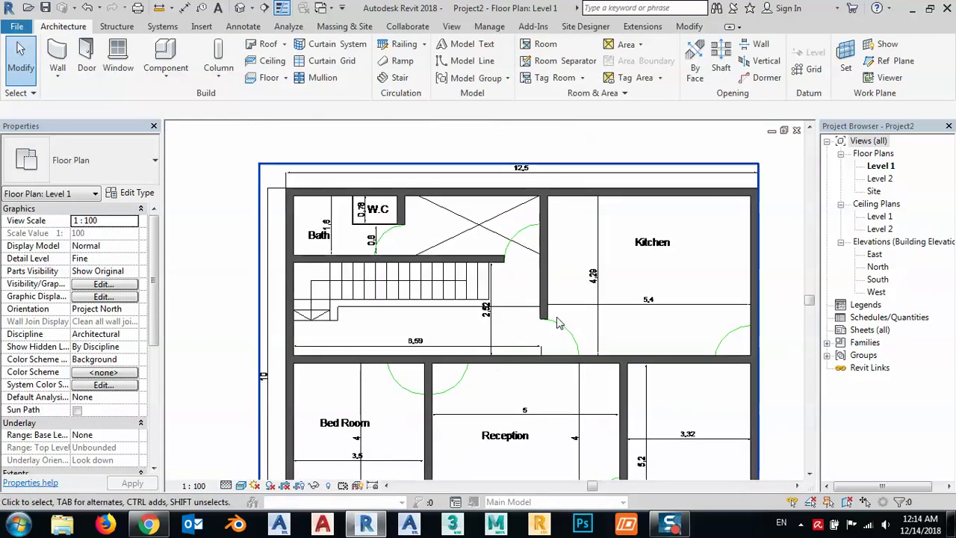
scroll(544, 315, up, 3)
click(544, 315)
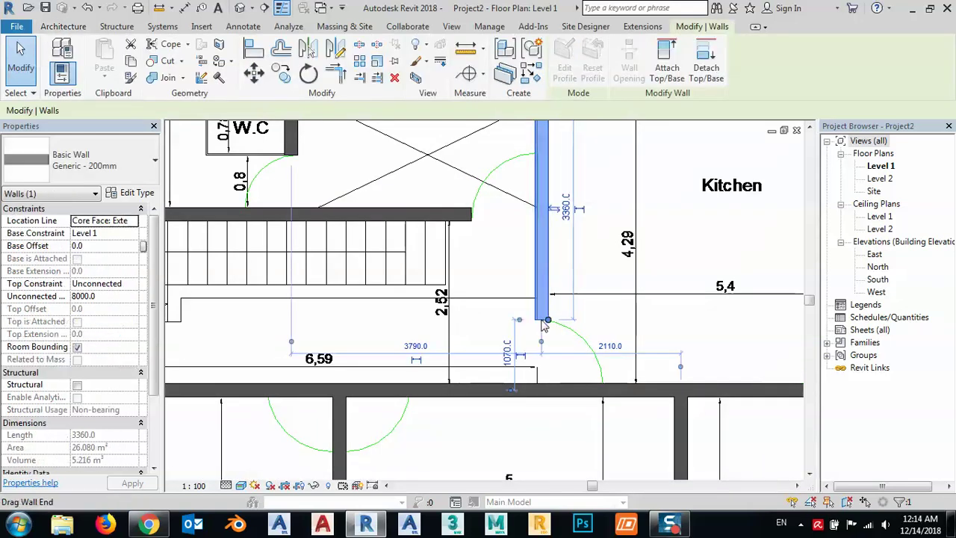
scroll(544, 315, up, 2)
click(490, 381)
text(0)
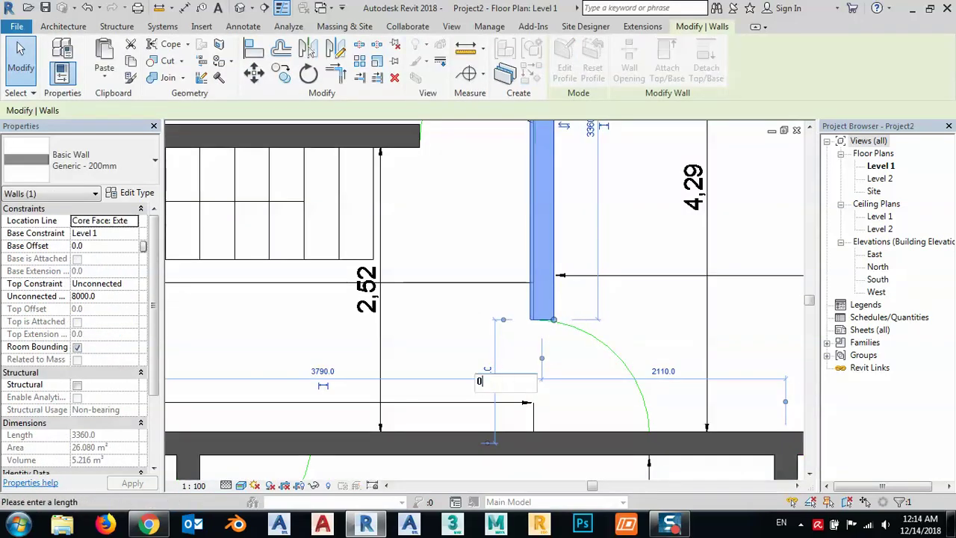
key(Return)
key(Escape)
scroll(456, 359, down, 3)
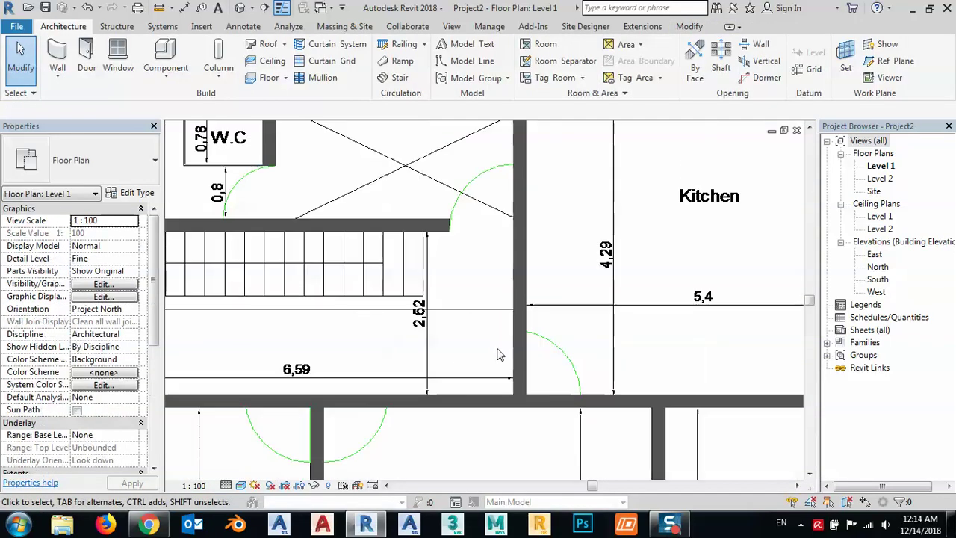
scroll(523, 278, down, 2)
scroll(538, 284, down, 2)
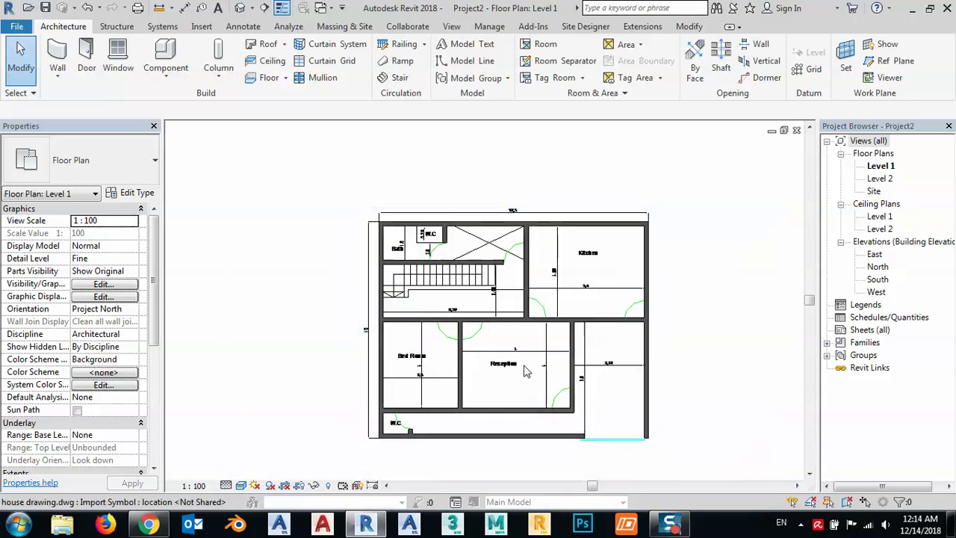
middle_drag(656, 440, 645, 426)
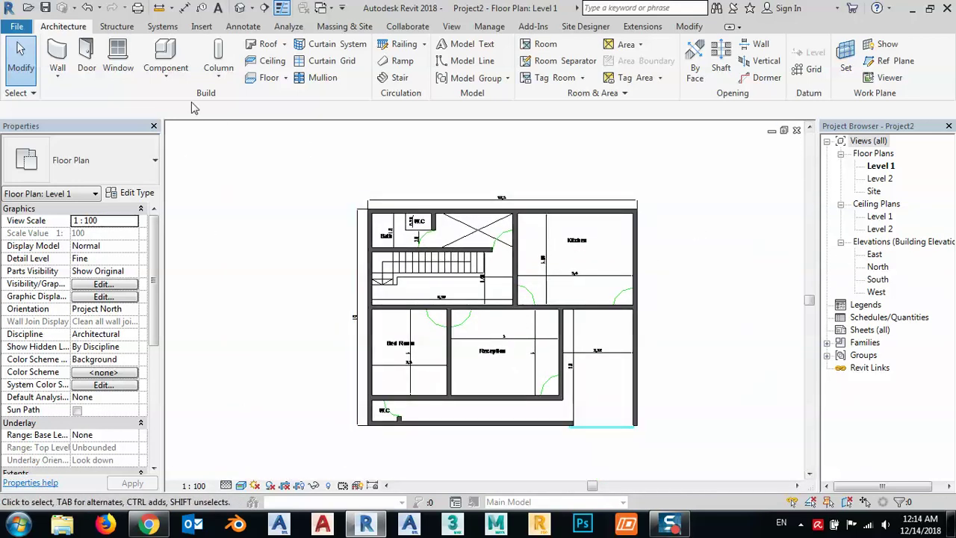
Step: In the 3D view, give all 14 selected walls an Unconnected Height of 3200 mm
click(240, 9)
mouse_move(433, 327)
shift+middle_down()
mouse_move(636, 277)
mouse_move(566, 284)
shift+middle_up()
drag(647, 163, 377, 267)
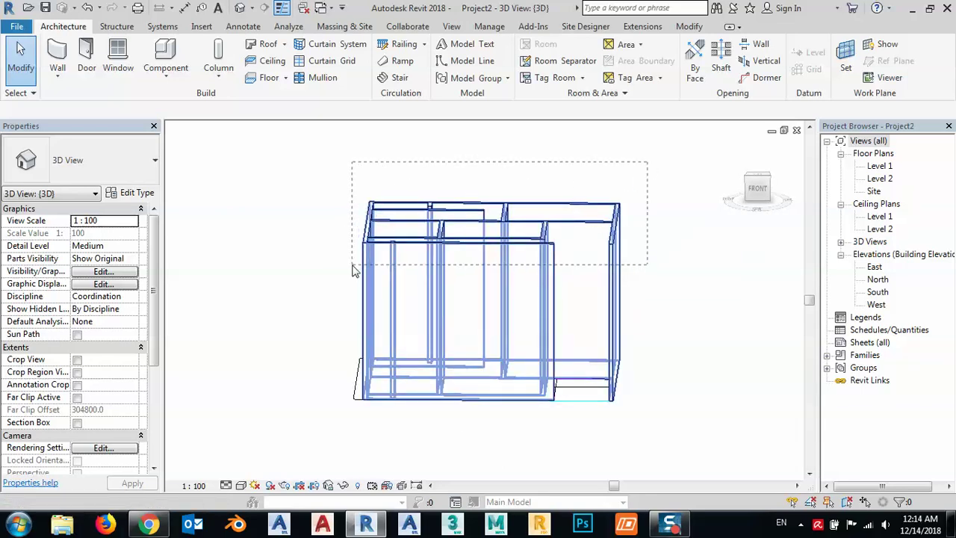
drag(354, 270, 354, 271)
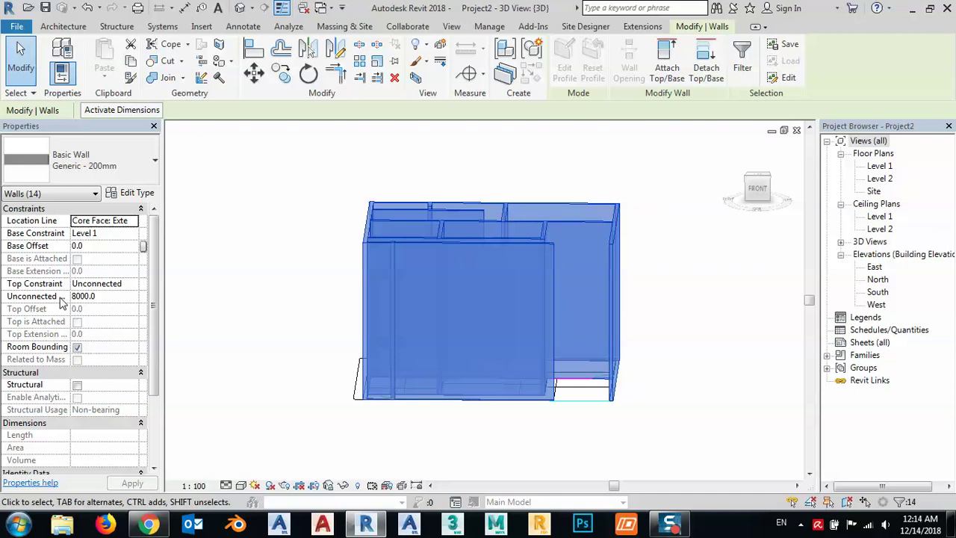
click(132, 285)
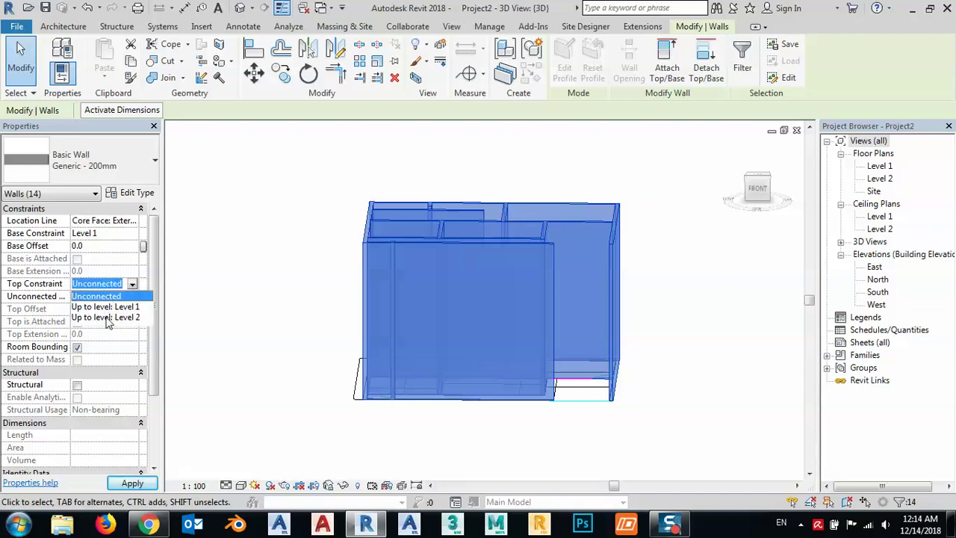
click(170, 381)
text(3.2)
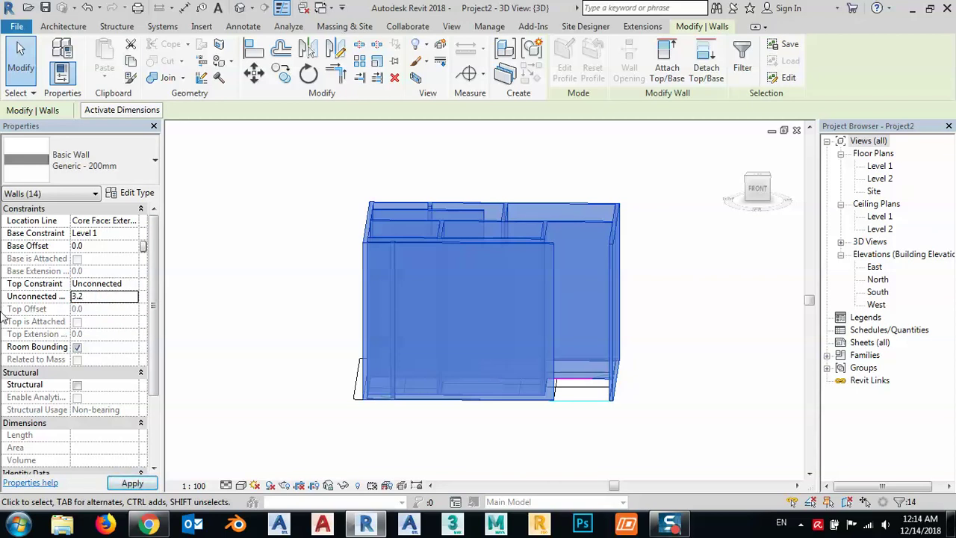
key(Return)
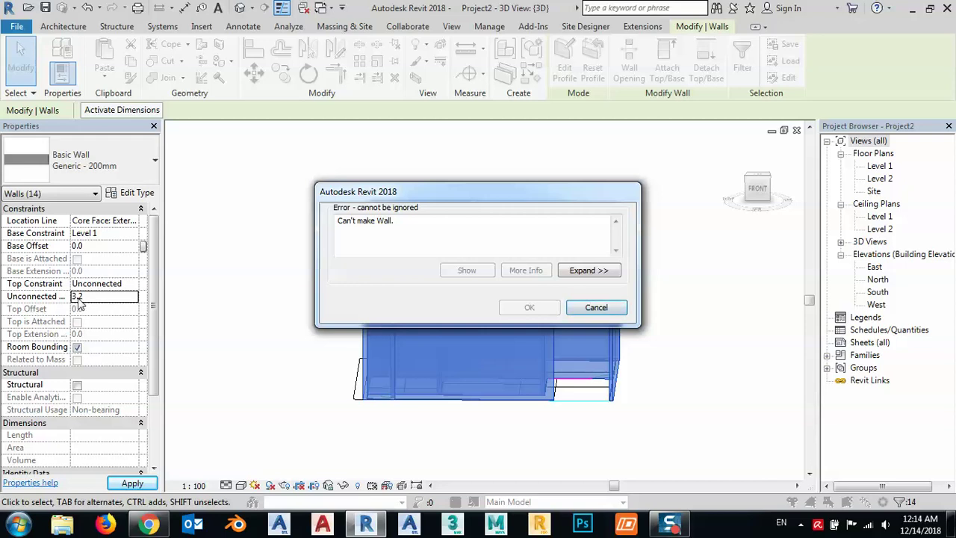
click(596, 309)
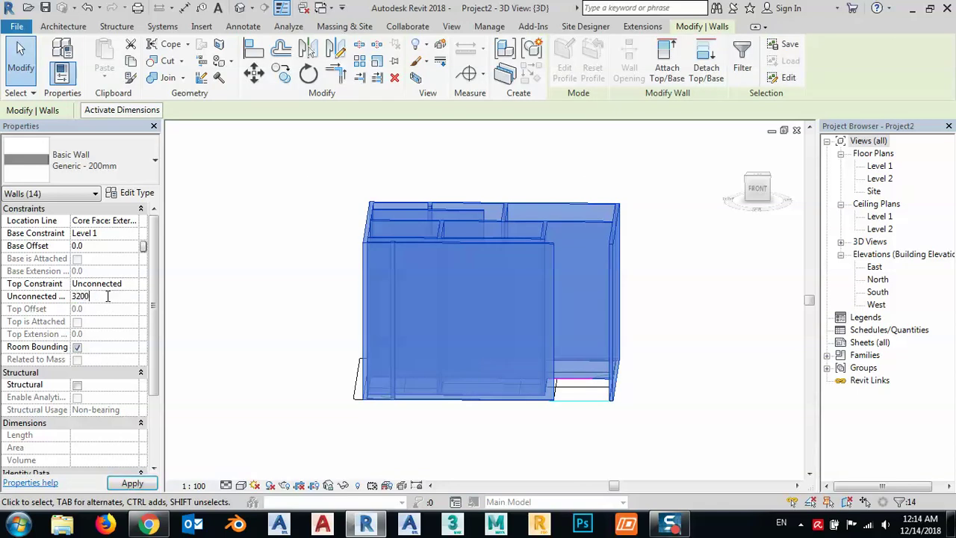
click(132, 483)
click(353, 394)
Step: Orbit and zoom around the 3D house, then switch to the ViewCube's Top view
mouse_move(434, 381)
shift+middle_down()
mouse_move(438, 436)
mouse_move(529, 456)
shift+middle_up()
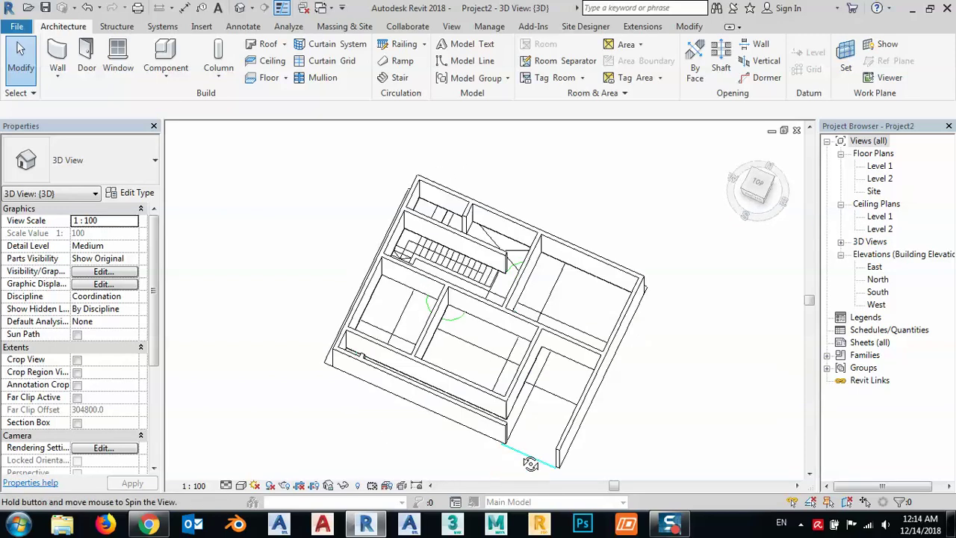
mouse_move(444, 418)
shift+middle_down()
mouse_move(630, 395)
mouse_move(453, 448)
mouse_move(482, 441)
mouse_move(419, 423)
shift+middle_up()
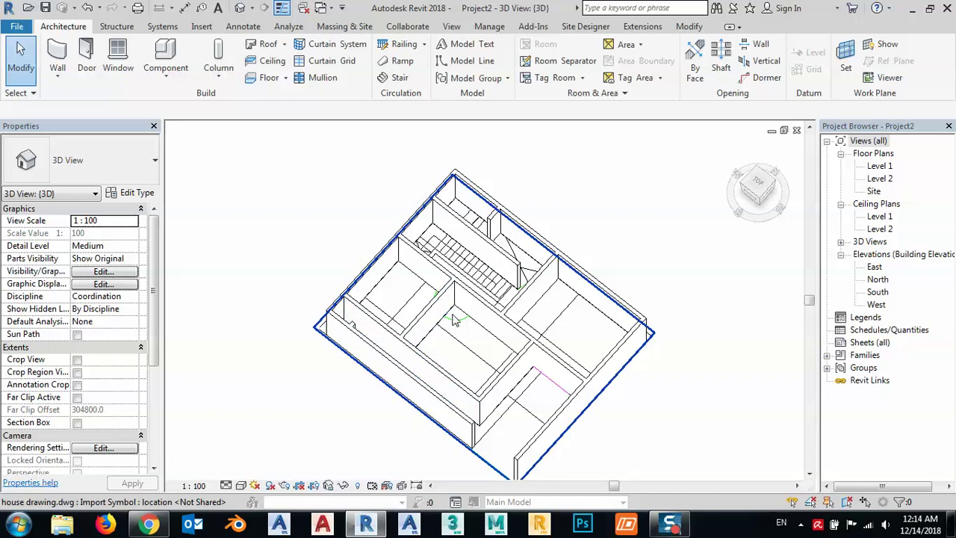
scroll(452, 320, up, 2)
scroll(448, 306, up, 2)
scroll(444, 299, up, 1)
scroll(445, 299, down, 4)
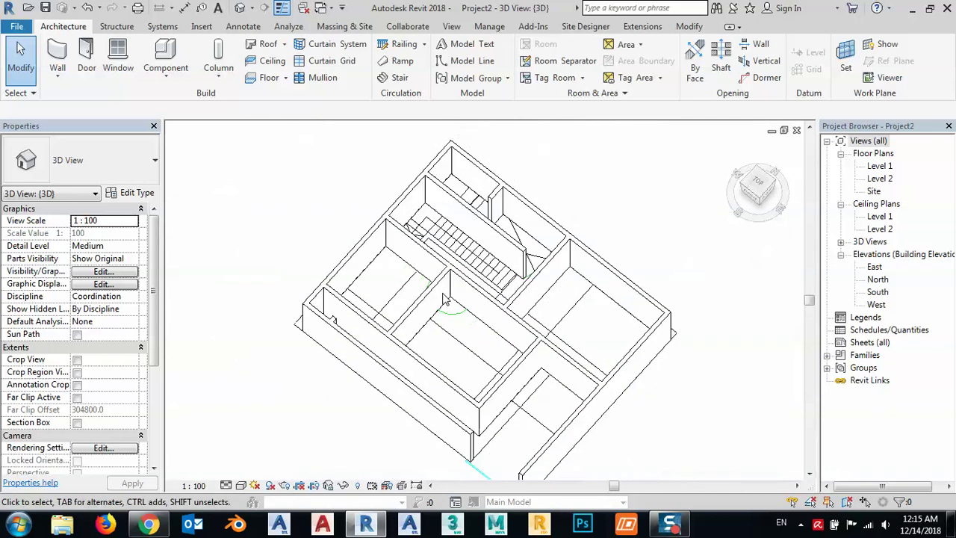
mouse_move(444, 298)
shift+middle_down()
mouse_move(430, 299)
mouse_move(455, 295)
mouse_move(522, 356)
mouse_move(474, 274)
mouse_move(419, 318)
mouse_move(453, 303)
shift+middle_up()
click(759, 186)
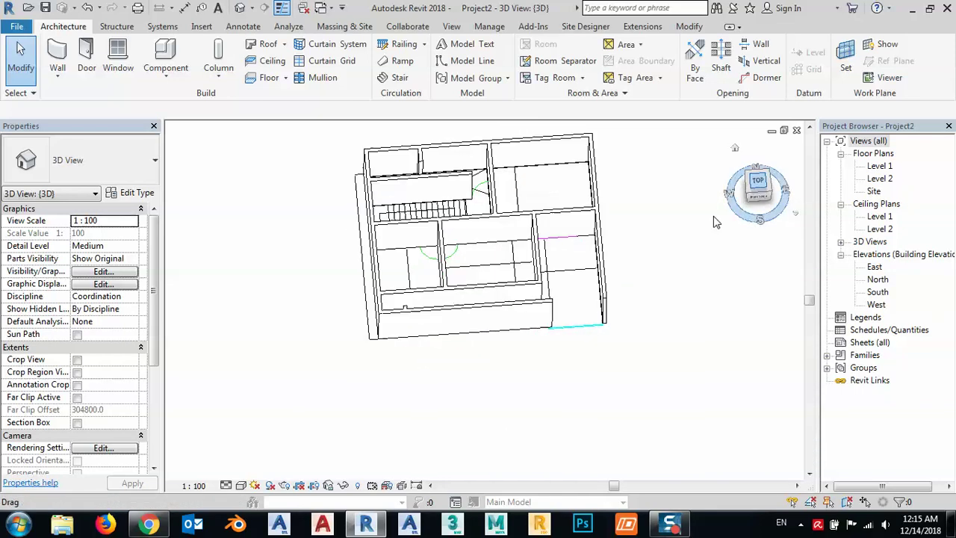
Step: Switch the view's visual style to Consistent Colors
click(240, 485)
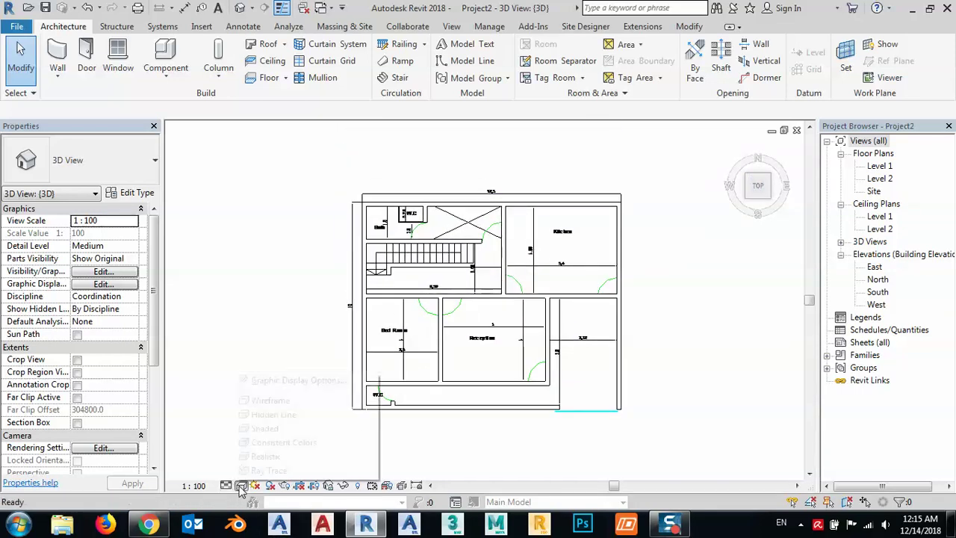
click(260, 442)
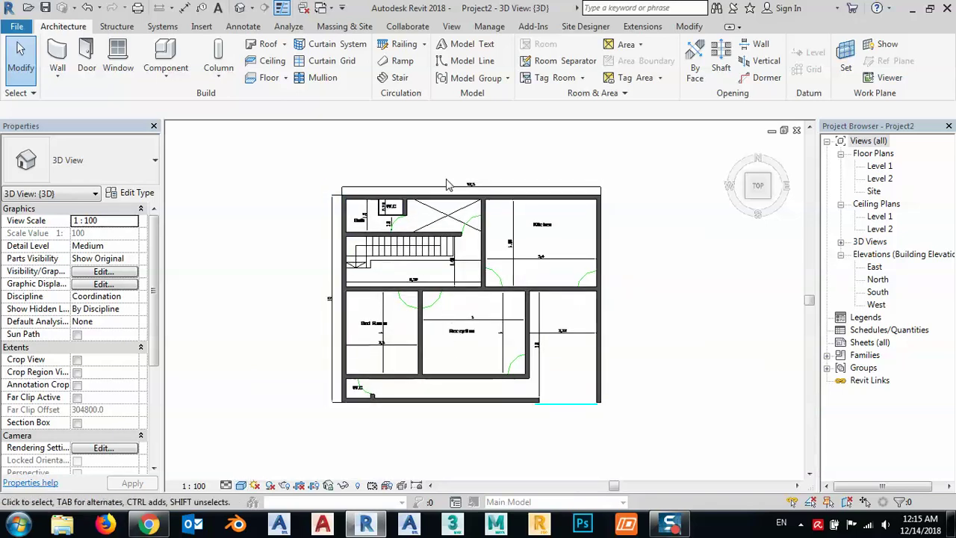
scroll(387, 209, up, 1)
scroll(397, 216, up, 4)
scroll(397, 217, up, 2)
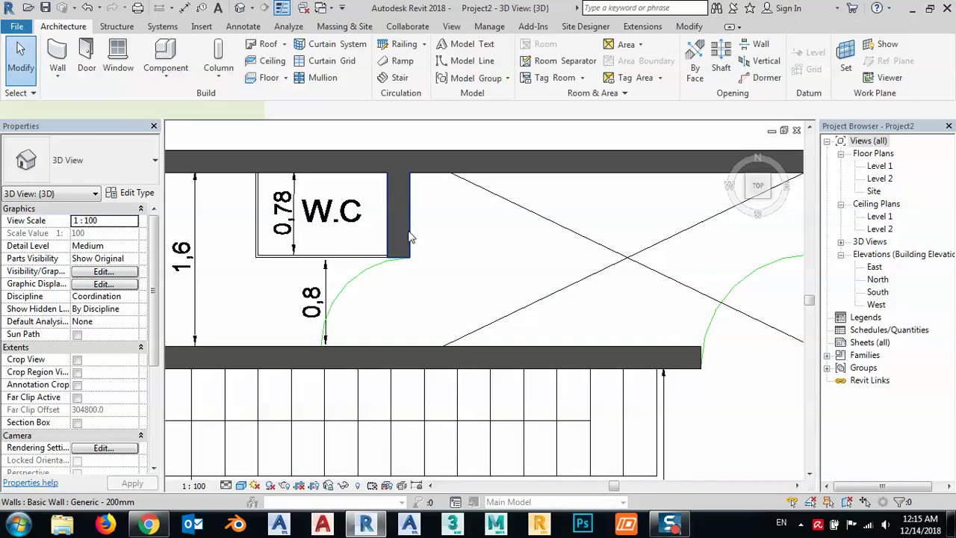
Step: Set the W.C side wall's gap to 0 so it extends down to the wall below
click(398, 224)
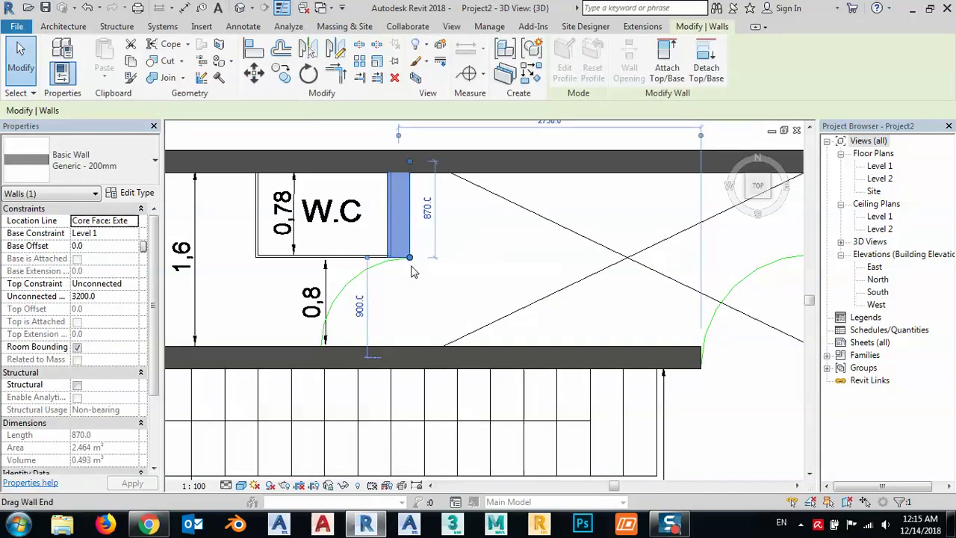
click(360, 310)
text(0)
key(Return)
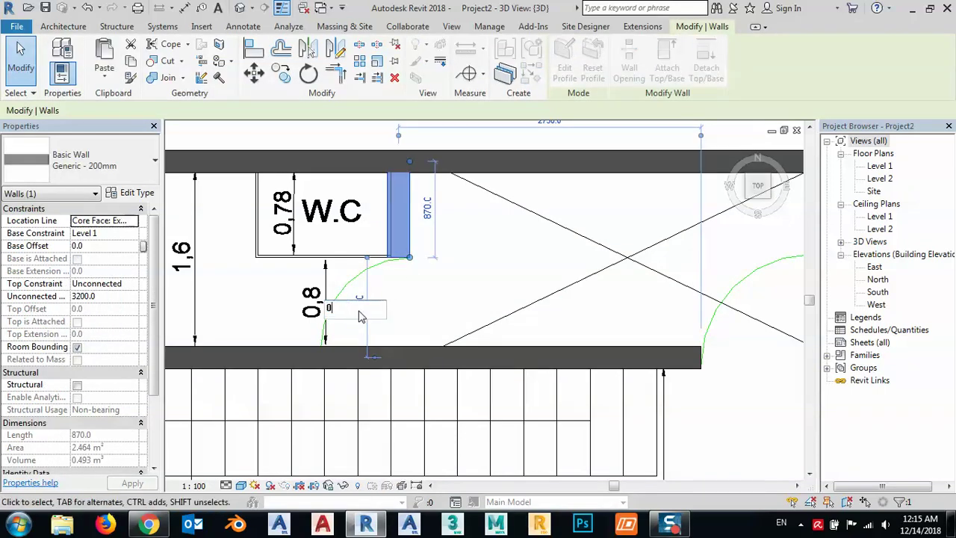
click(472, 284)
scroll(470, 293, down, 3)
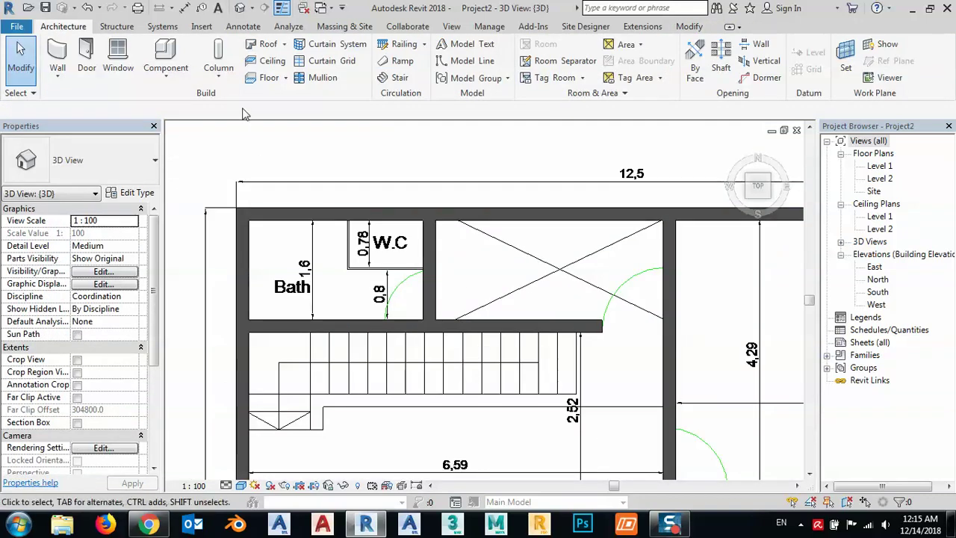
Step: Place wall foundations under the top, left, W.C, Bath, stair-side and Bed Room/Reception walls
click(112, 27)
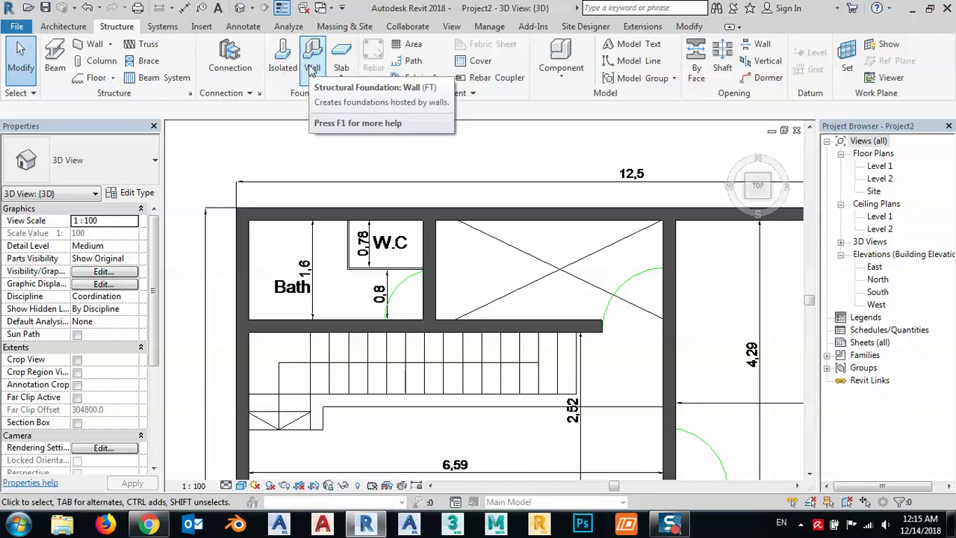
click(312, 69)
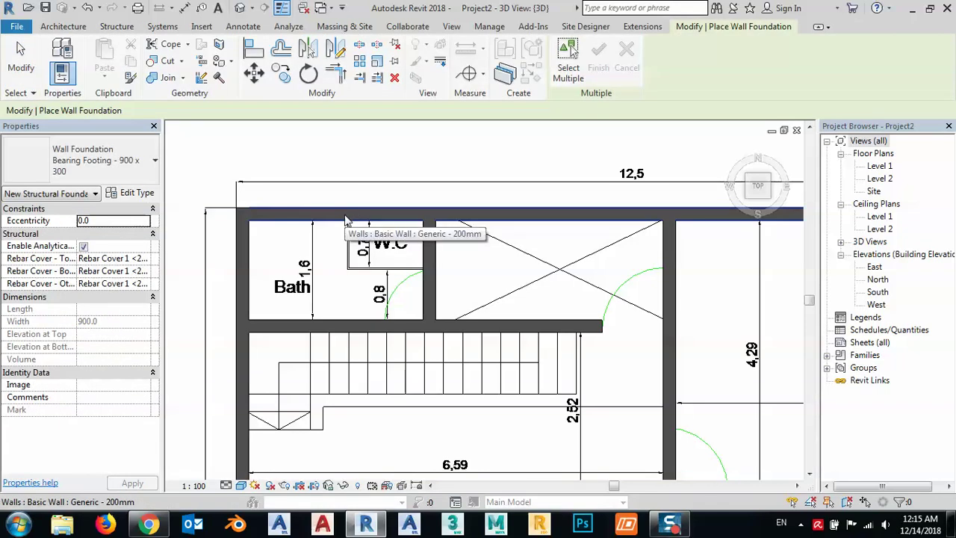
click(344, 219)
click(428, 269)
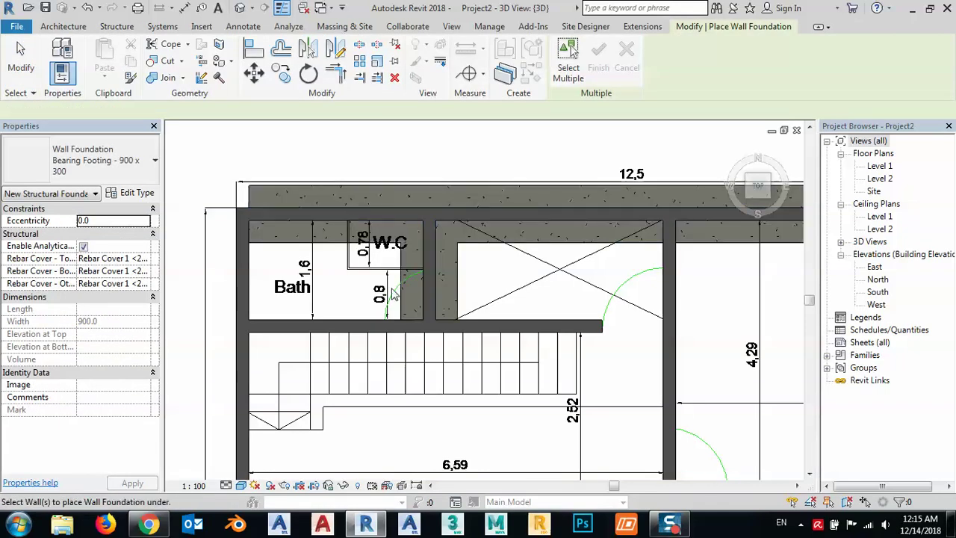
click(242, 287)
click(294, 329)
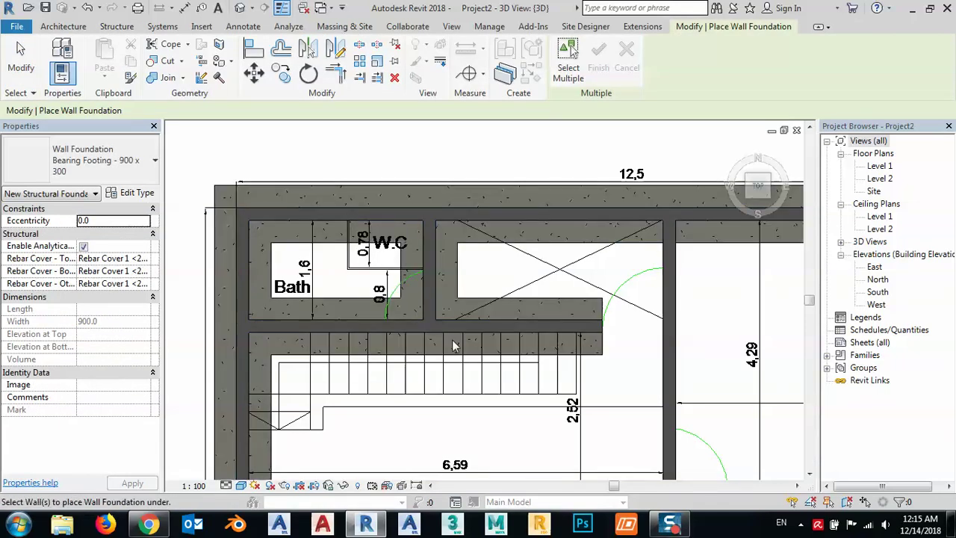
click(667, 328)
scroll(635, 425, down, 3)
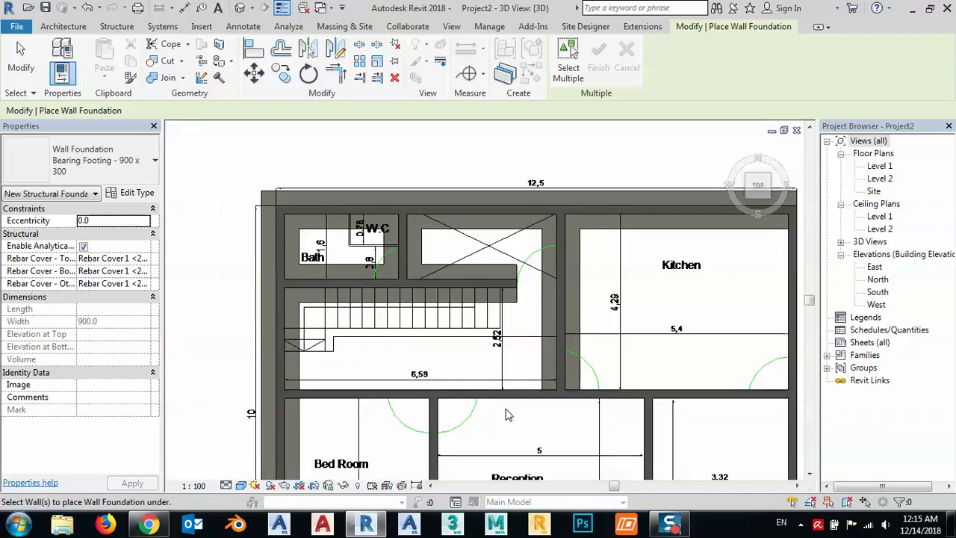
click(507, 394)
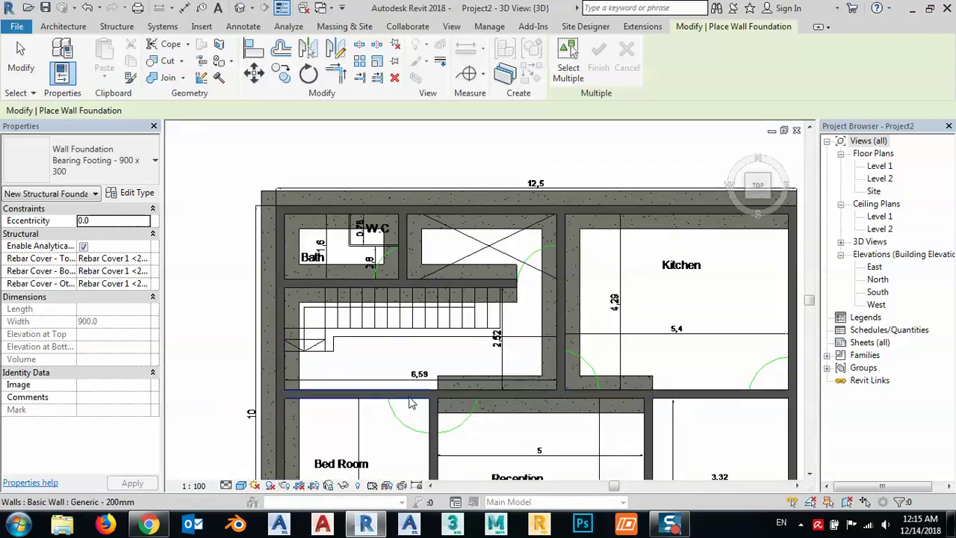
click(438, 436)
Step: Add footings under the Kitchen-side, 3.32 room, bottom outer and below-Bed Room walls, and the W.C stub
middle_drag(515, 455, 513, 386)
scroll(423, 349, up, 2)
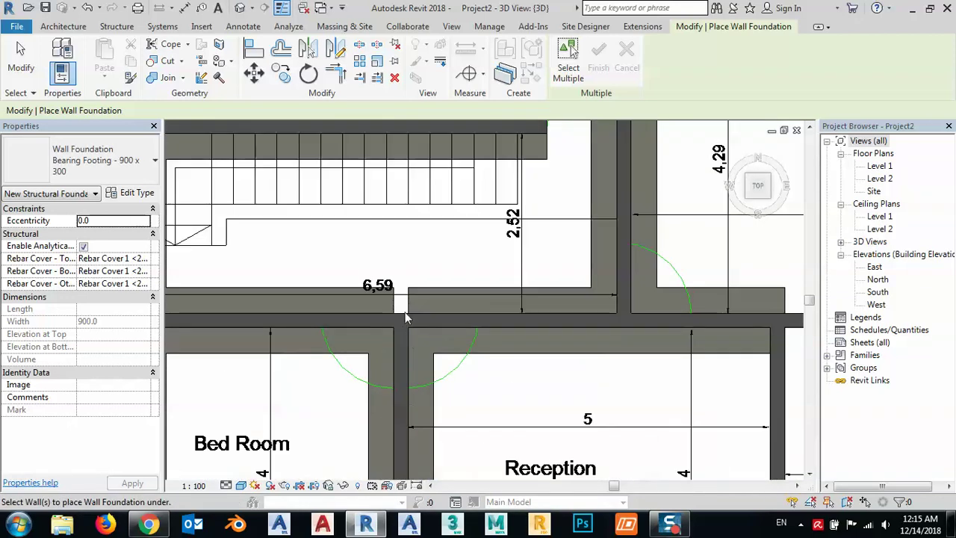
scroll(576, 329, down, 2)
middle_drag(765, 342, 601, 321)
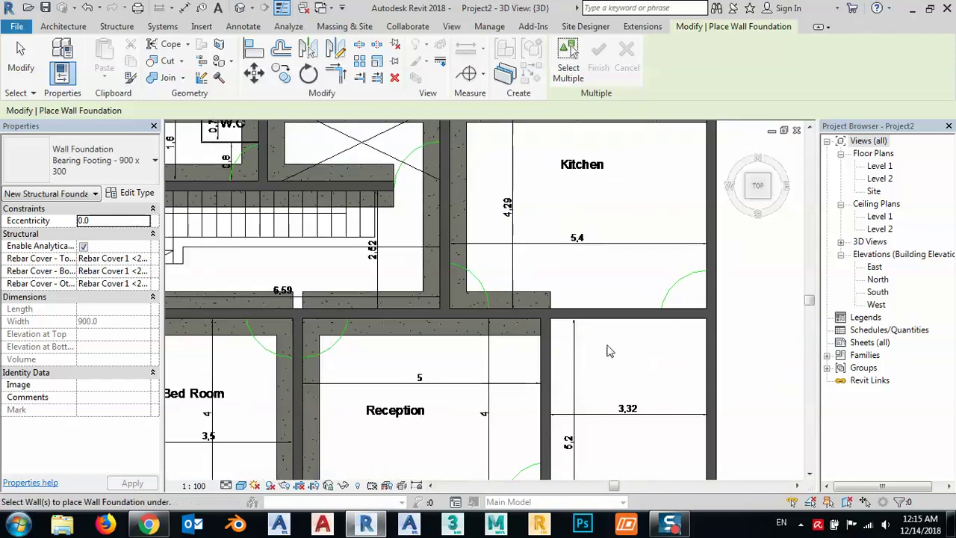
click(601, 322)
click(546, 377)
middle_drag(659, 399, 586, 302)
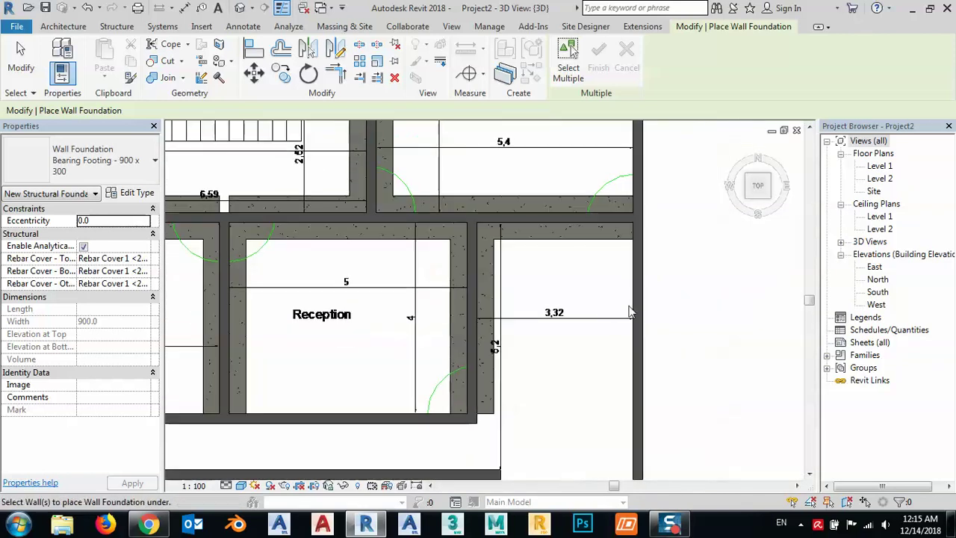
middle_drag(597, 394, 661, 231)
click(551, 241)
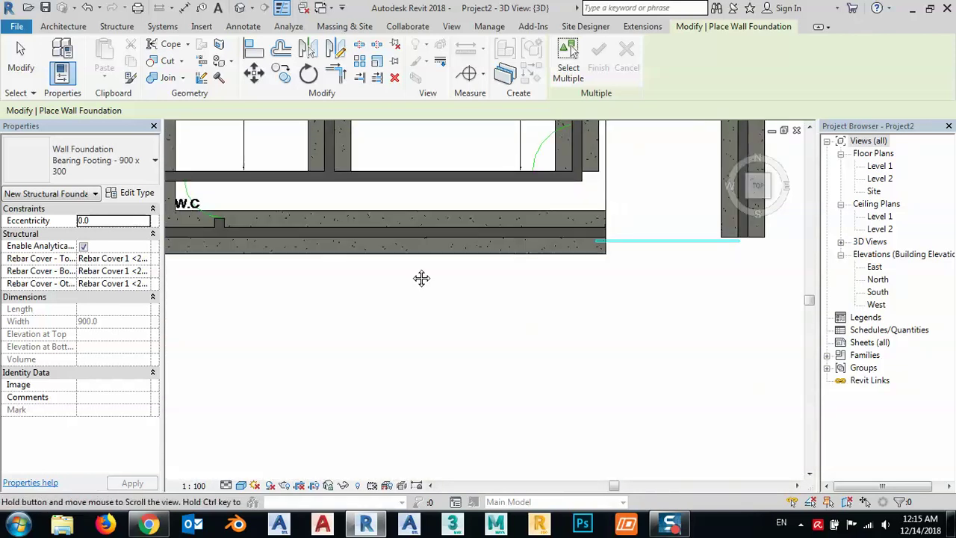
middle_drag(423, 277, 604, 301)
click(599, 277)
scroll(406, 369, down, 2)
scroll(412, 335, up, 1)
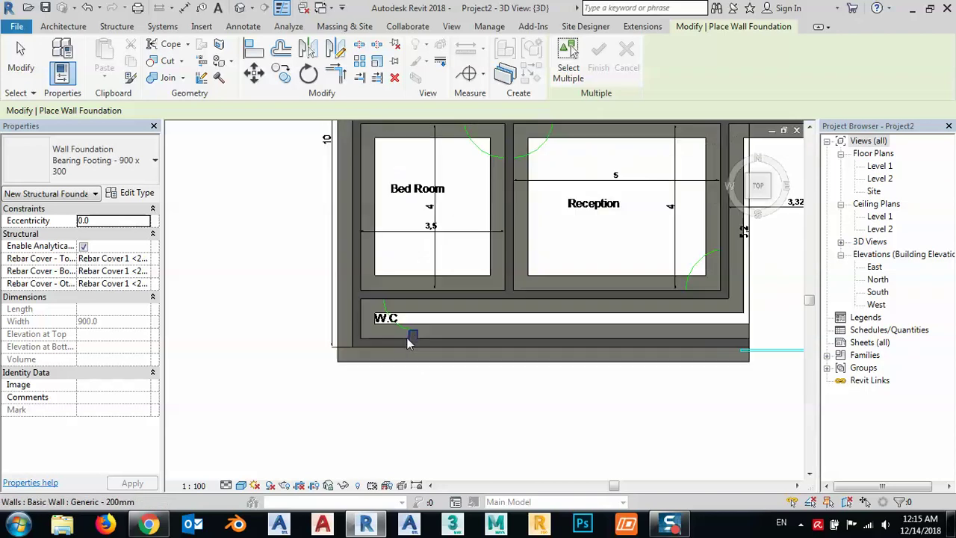
scroll(418, 336, up, 2)
click(429, 332)
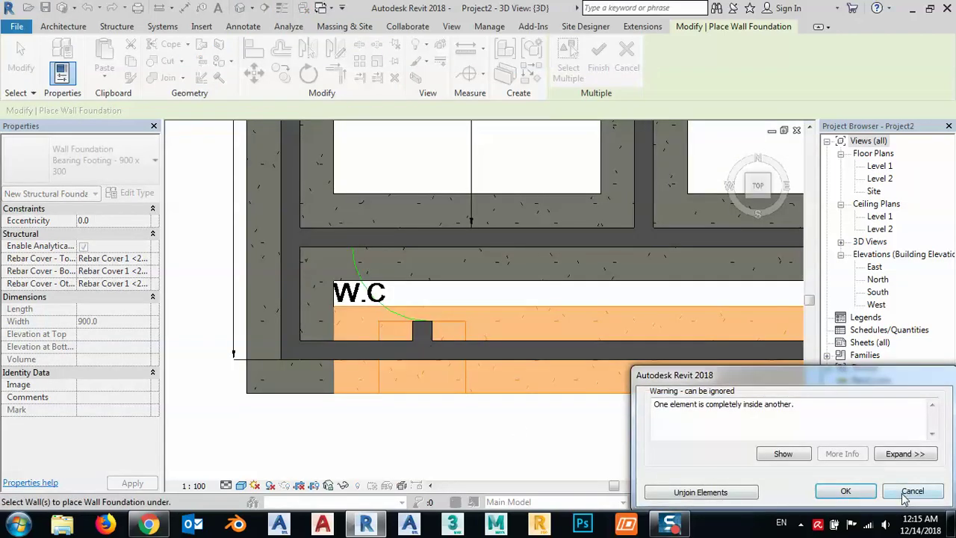
Step: Cancel the overlapping-foundation warning and zoom out to review the footings
click(906, 492)
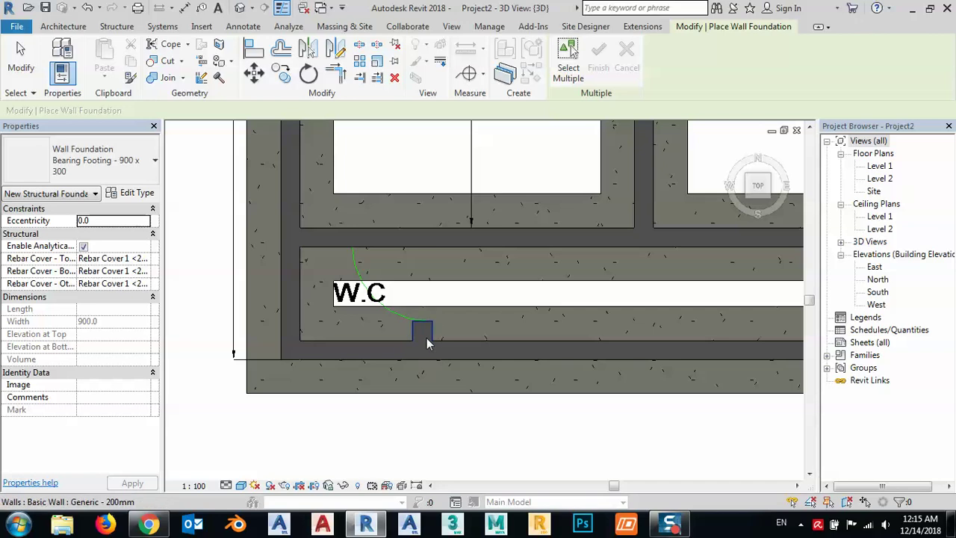
scroll(416, 340, down, 2)
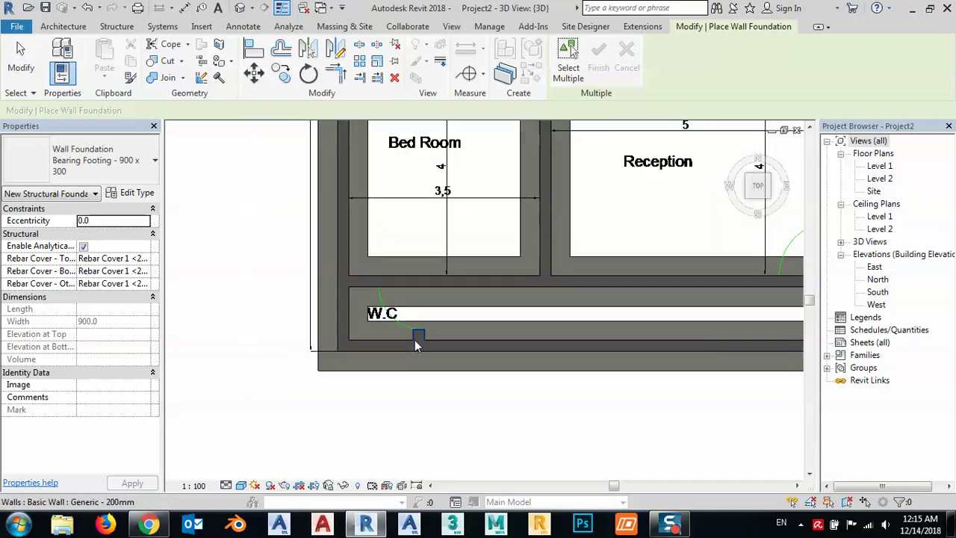
scroll(424, 372, down, 2)
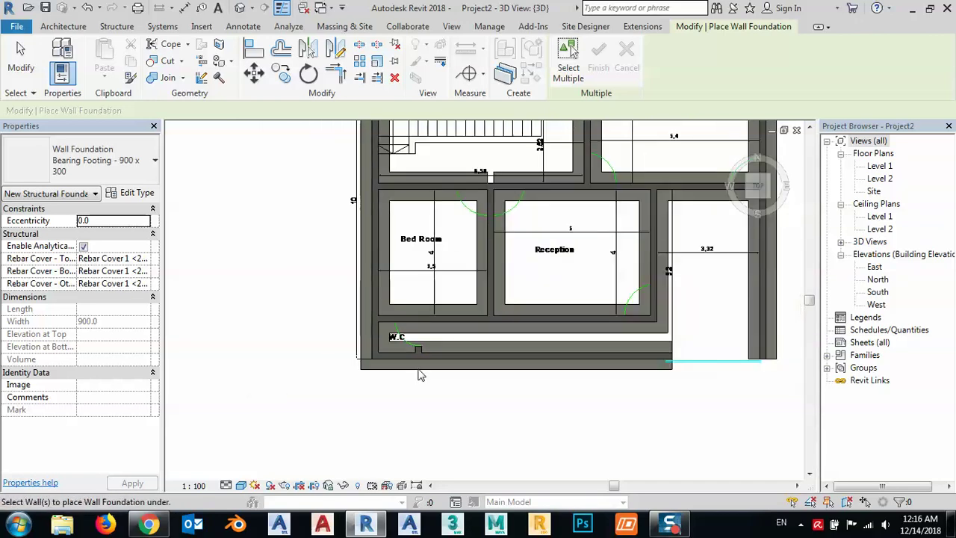
scroll(424, 372, down, 1)
mouse_move(582, 178)
middle_down()
mouse_move(544, 231)
mouse_move(537, 313)
middle_up()
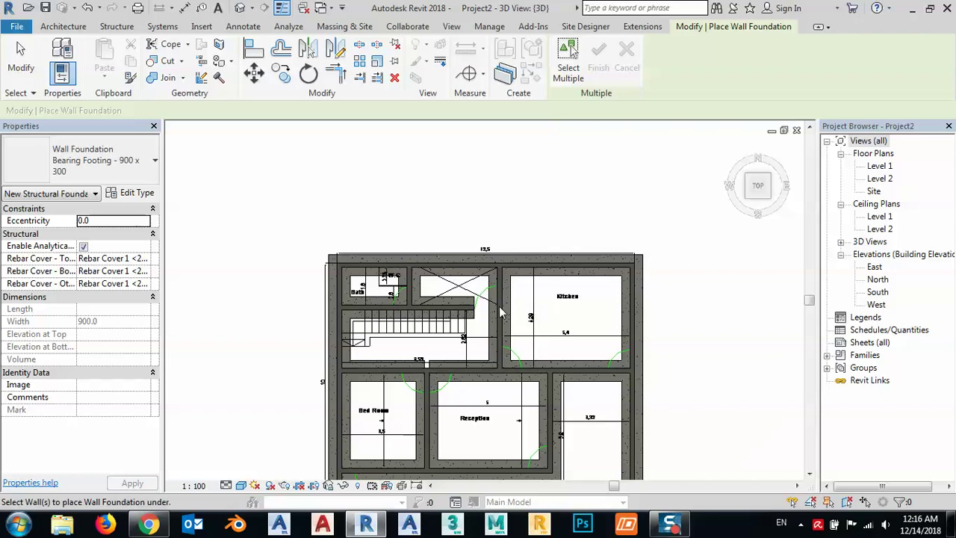
scroll(463, 313, up, 3)
Step: Align the wall beside the stair with its neighbour by setting its temporary dimension to 0
scroll(463, 312, up, 3)
key(Escape)
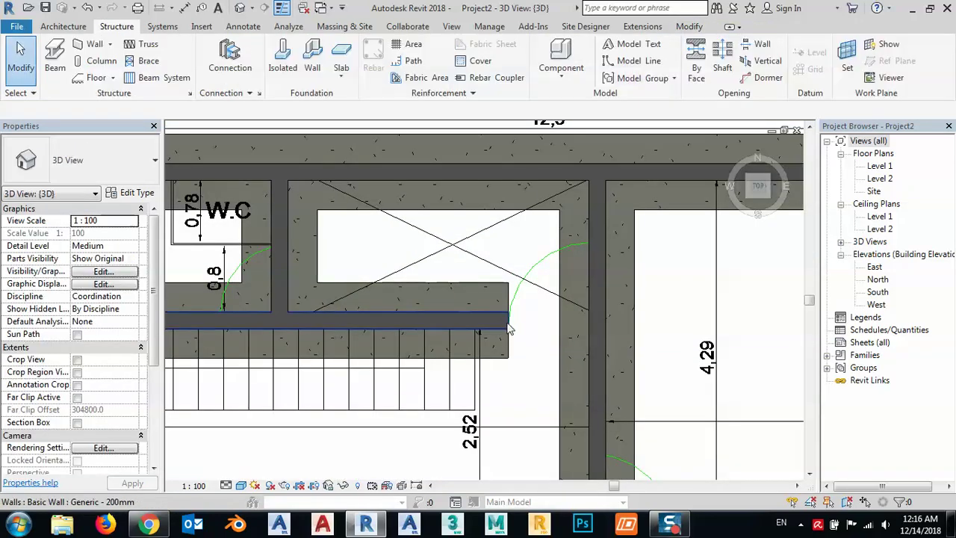
click(499, 327)
click(539, 338)
text(0)
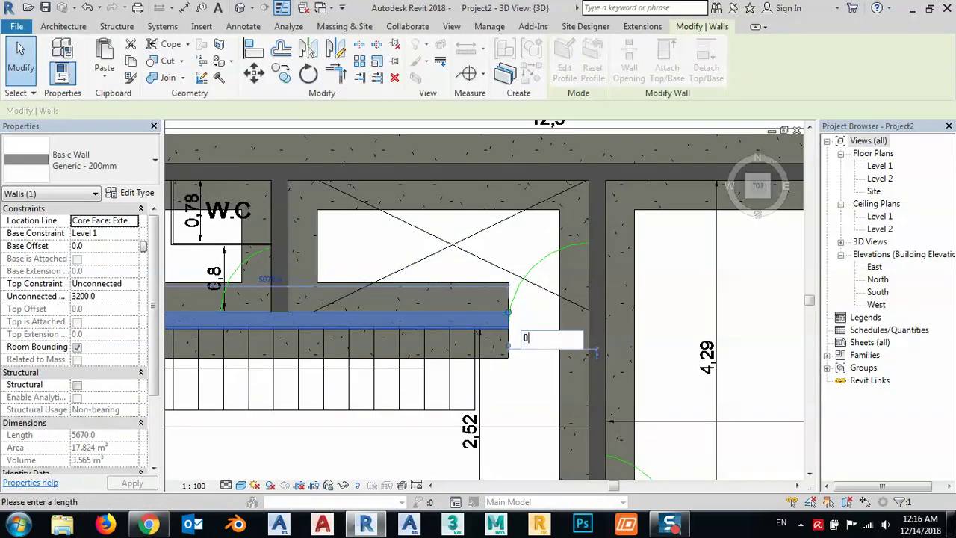
key(Return)
key(Escape)
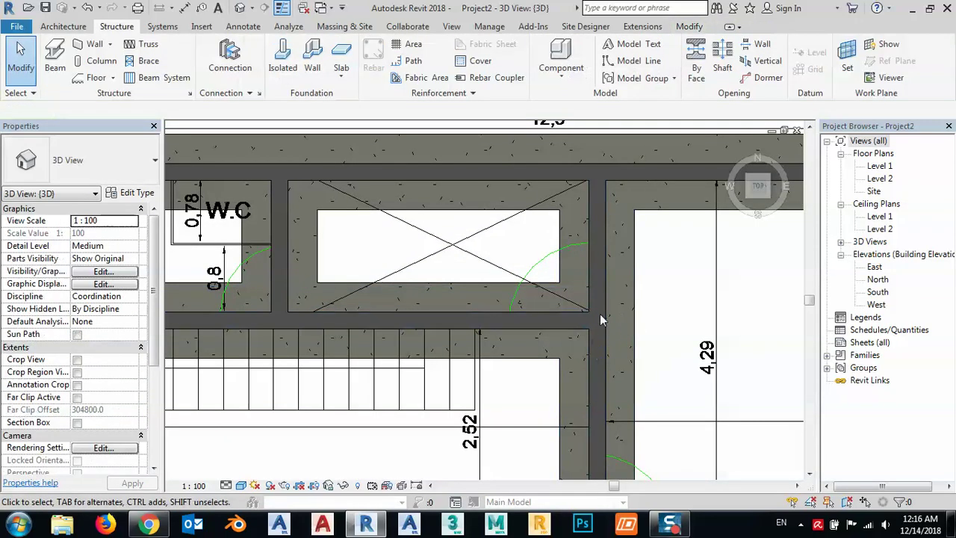
Step: Select the horizontal wall at the Bed Room and Reception junction to check it
scroll(599, 320, down, 5)
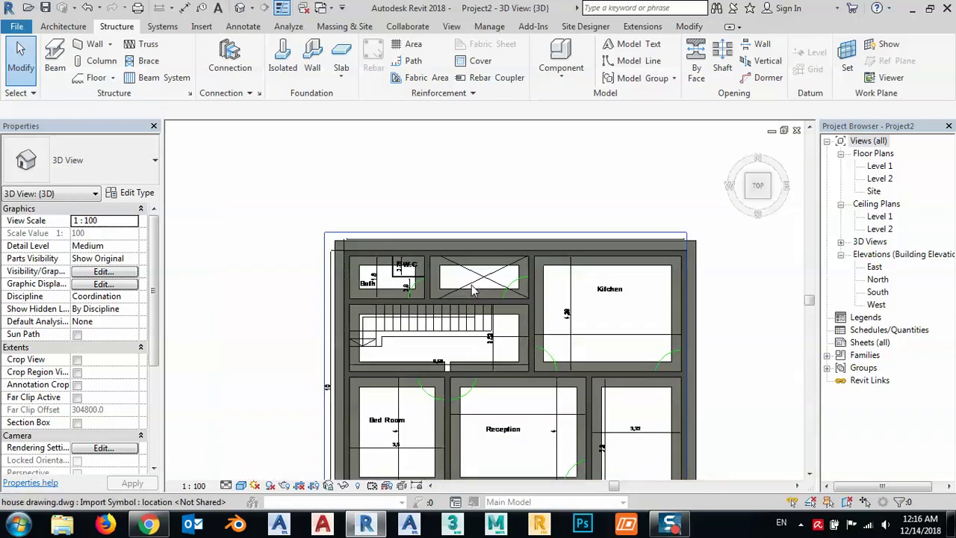
middle_drag(472, 290, 467, 163)
scroll(449, 247, up, 2)
scroll(448, 248, up, 2)
scroll(449, 247, up, 2)
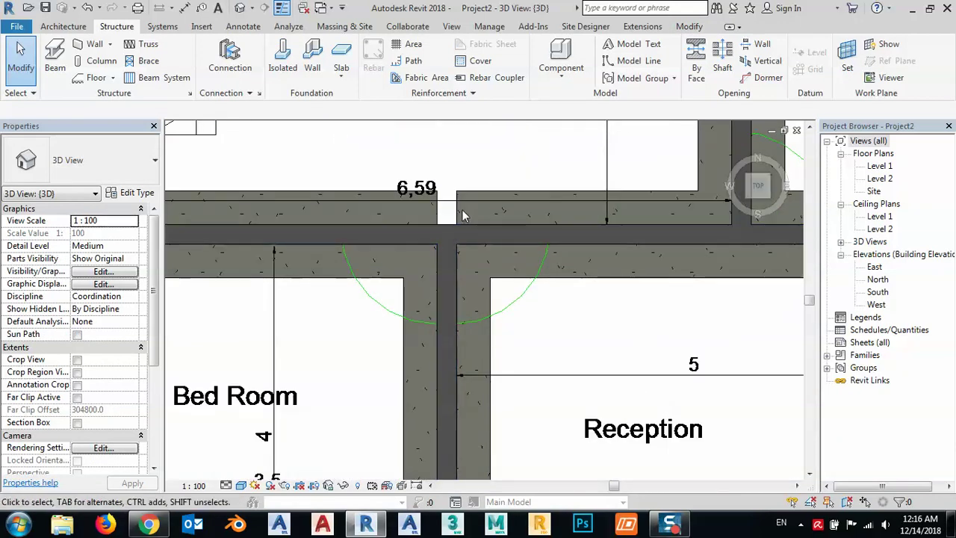
click(463, 241)
scroll(437, 297, up, 2)
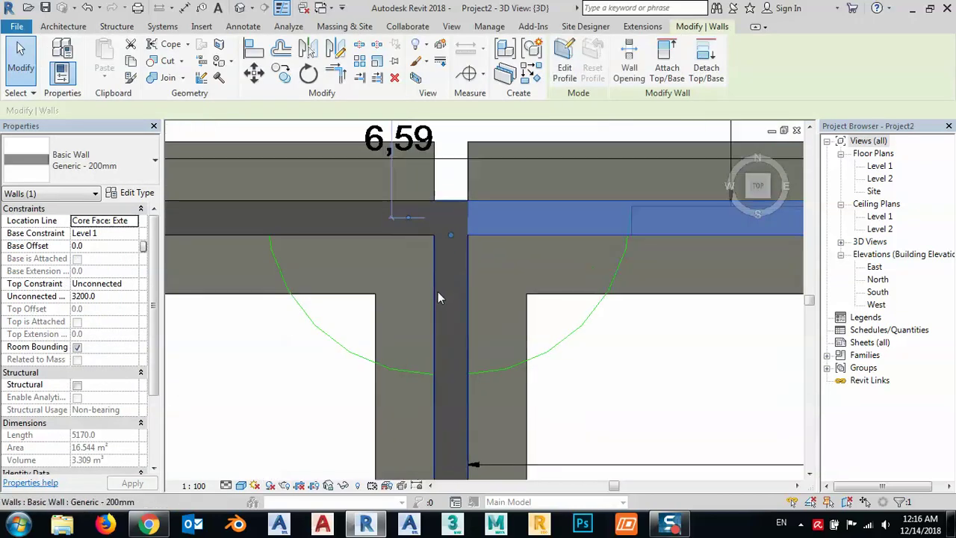
scroll(439, 297, down, 4)
scroll(433, 301, up, 2)
scroll(430, 303, up, 2)
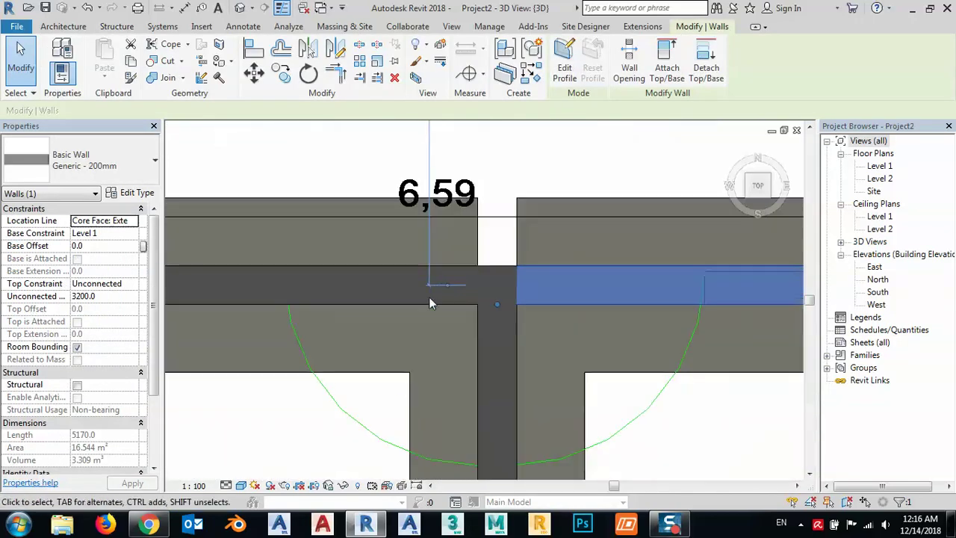
click(450, 303)
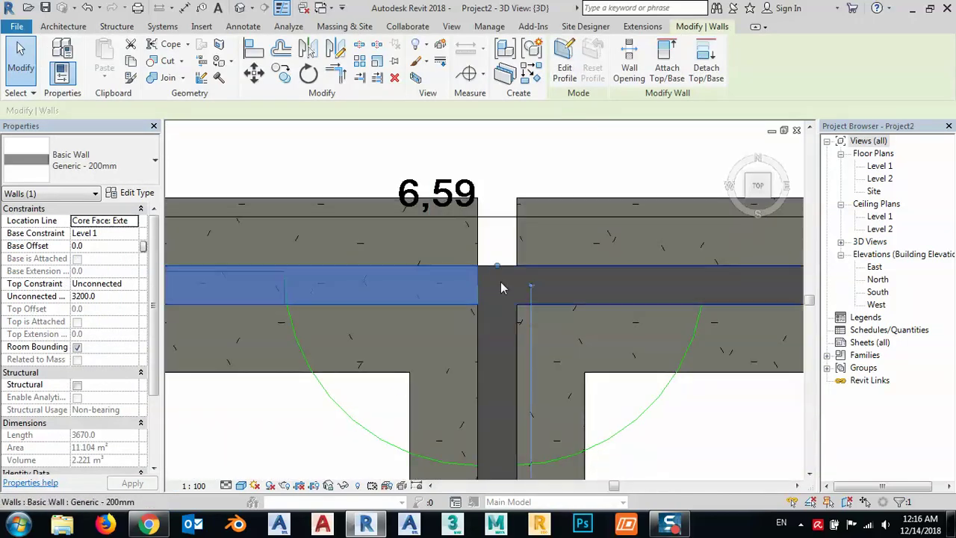
Step: Extend the short W.C wall stub by setting its vertical dimension to 0
scroll(490, 266, down, 3)
scroll(489, 273, down, 2)
middle_drag(490, 273, 547, 307)
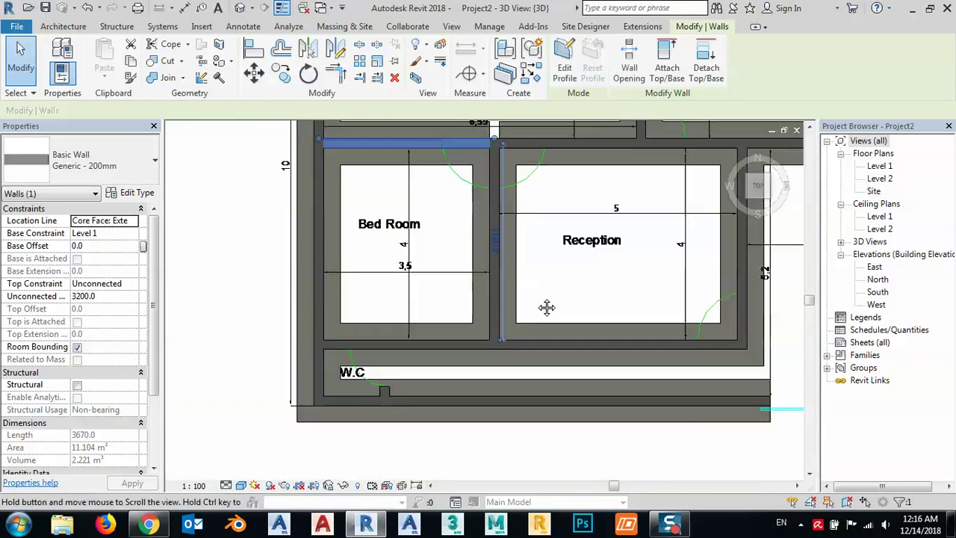
scroll(384, 384, up, 3)
click(383, 386)
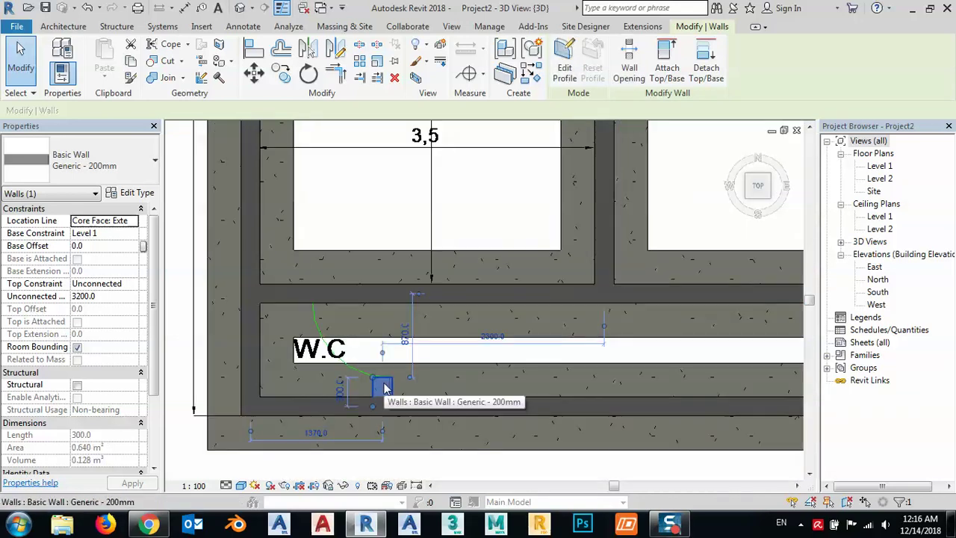
click(405, 335)
text(0)
key(Return)
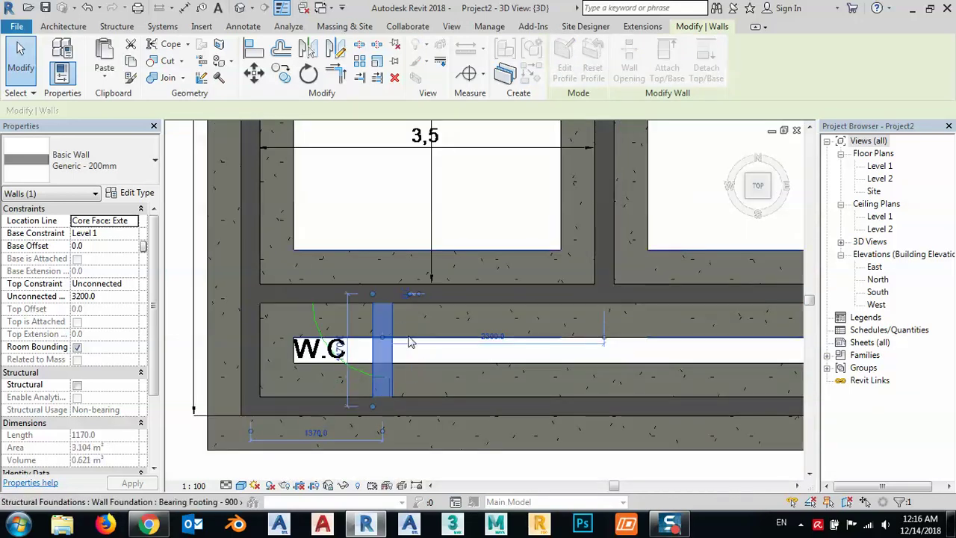
click(416, 348)
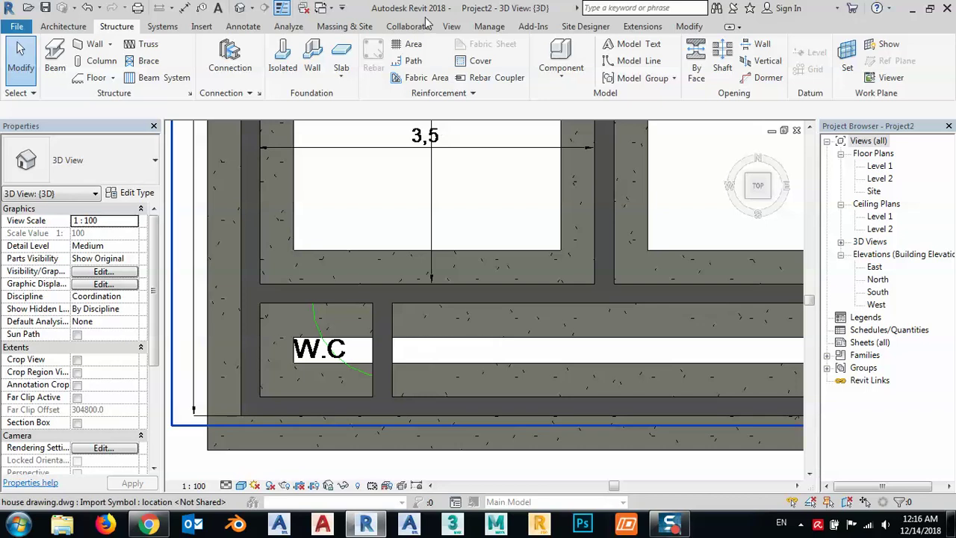
Step: Add a wall foundation under the extended W.C wall
click(283, 60)
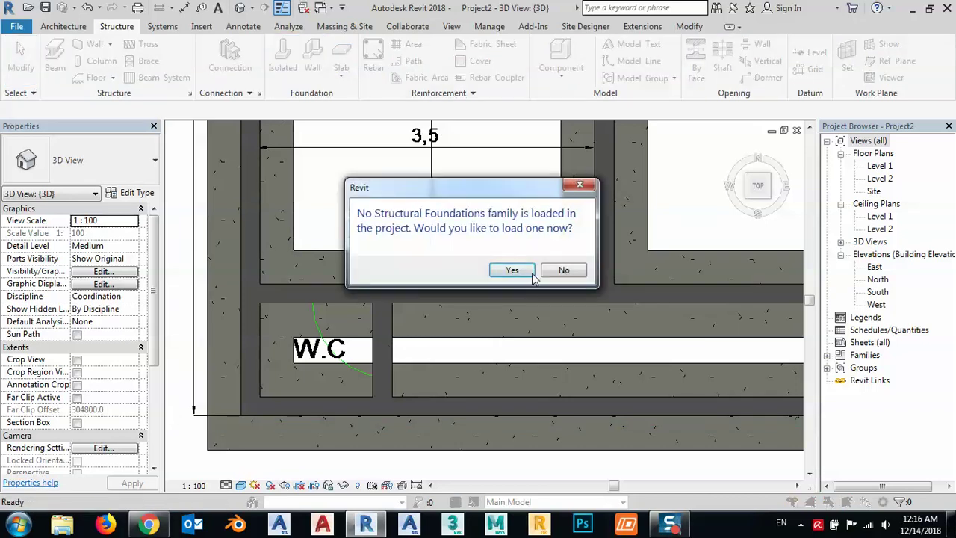
click(564, 273)
click(312, 59)
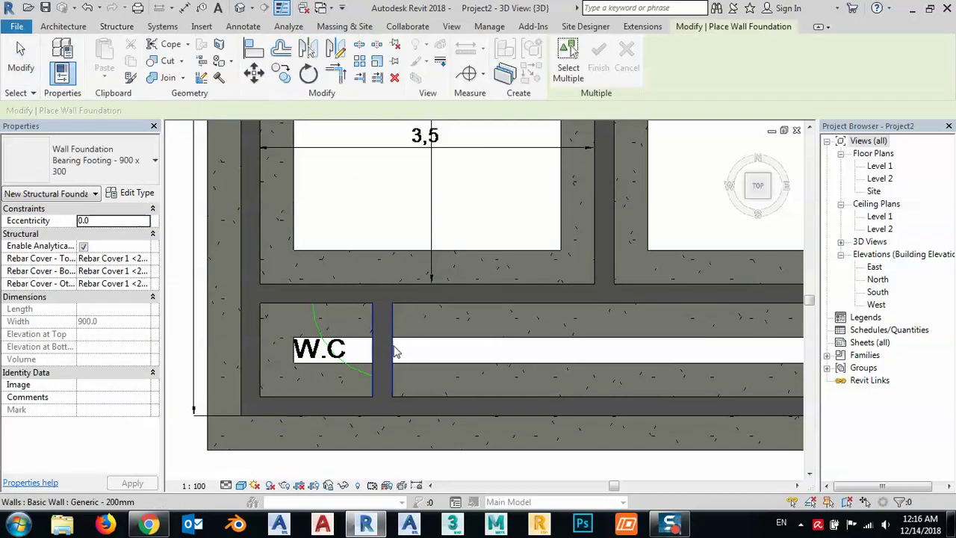
click(393, 354)
key(Escape)
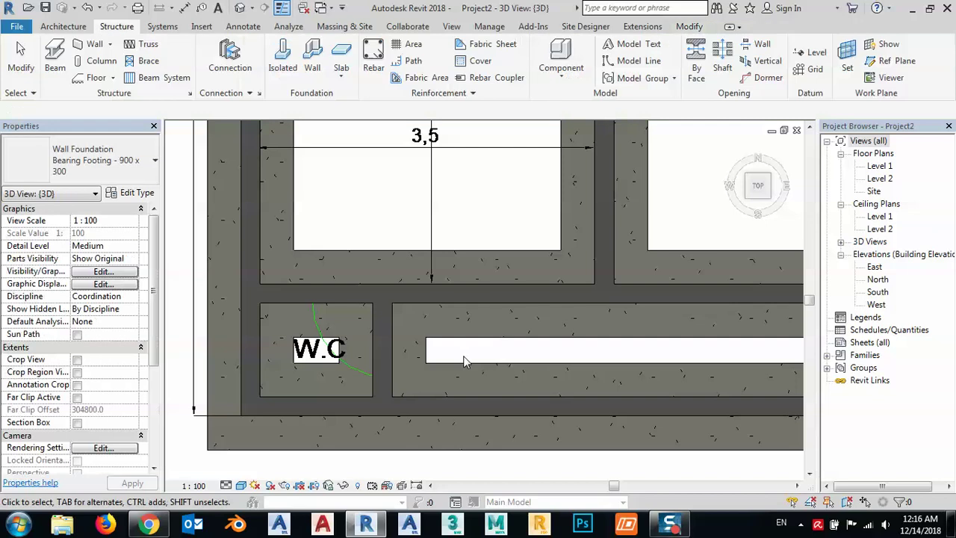
Step: Orbit the model in 3D to check the footings, then return to the TOP view
click(771, 203)
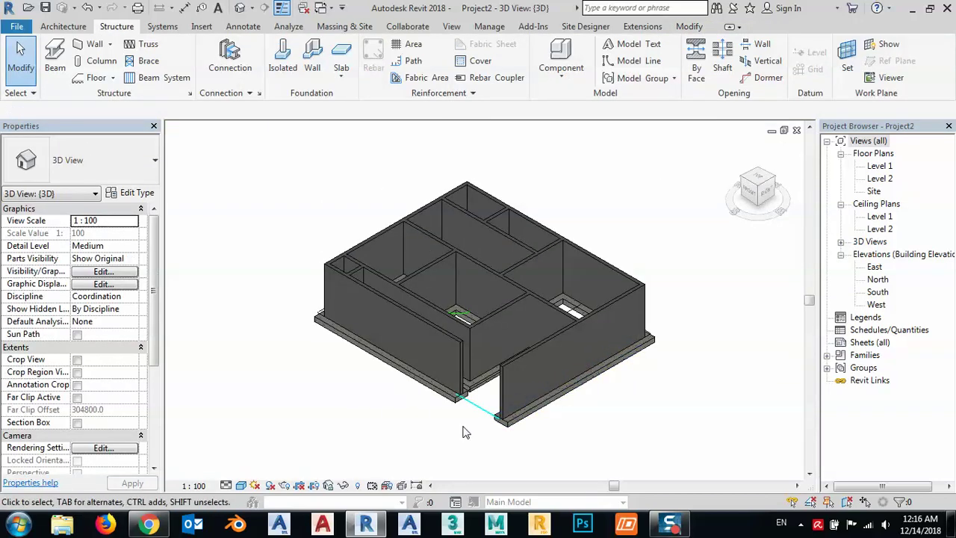
mouse_move(463, 431)
shift+middle_down()
mouse_move(455, 380)
mouse_move(359, 386)
shift+middle_up()
mouse_move(419, 419)
shift+middle_down()
mouse_move(488, 464)
mouse_move(447, 319)
mouse_move(472, 408)
mouse_move(754, 193)
shift+middle_up()
click(760, 184)
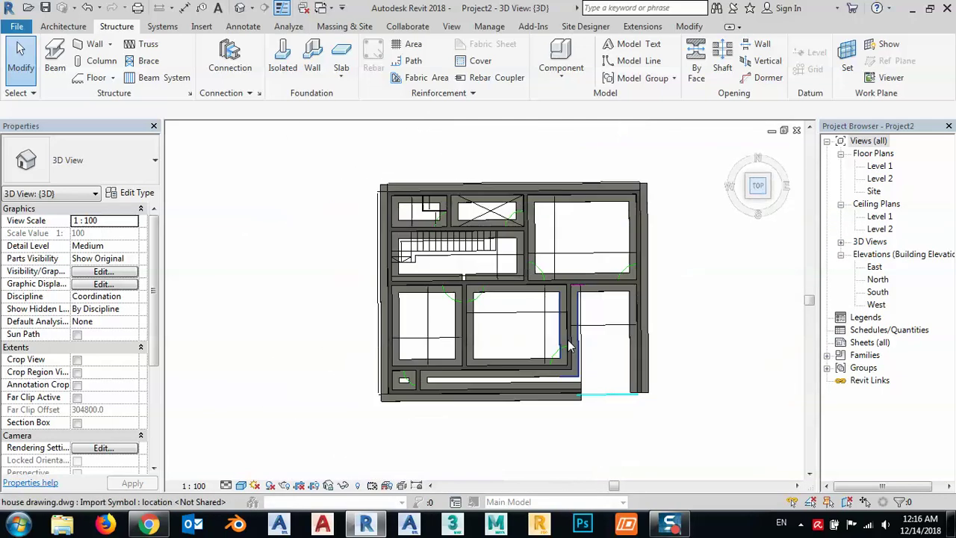
scroll(517, 270, up, 2)
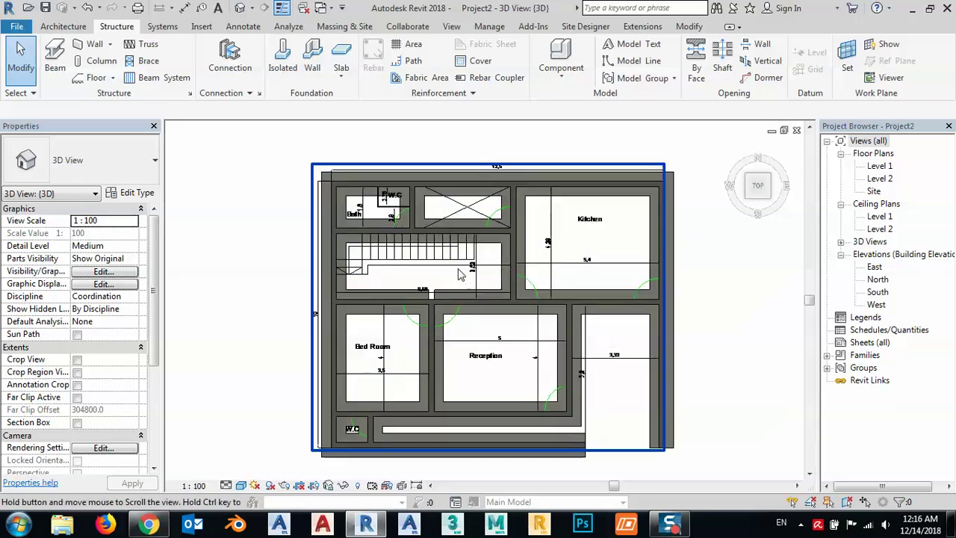
scroll(463, 284, up, 4)
scroll(439, 304, up, 2)
scroll(439, 304, down, 1)
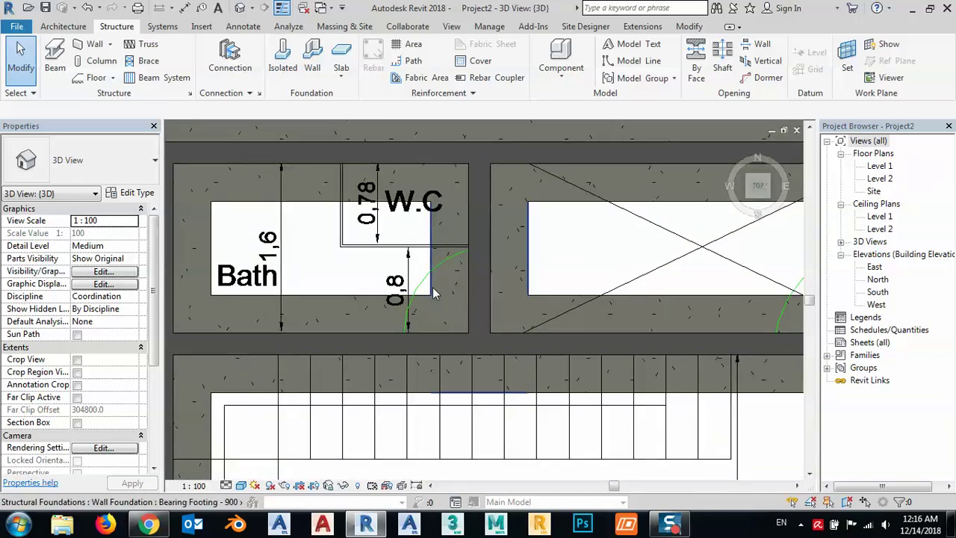
Step: Start the Door tool in the Level 1 floor plan, zoomed to the hall wall
click(63, 26)
click(85, 60)
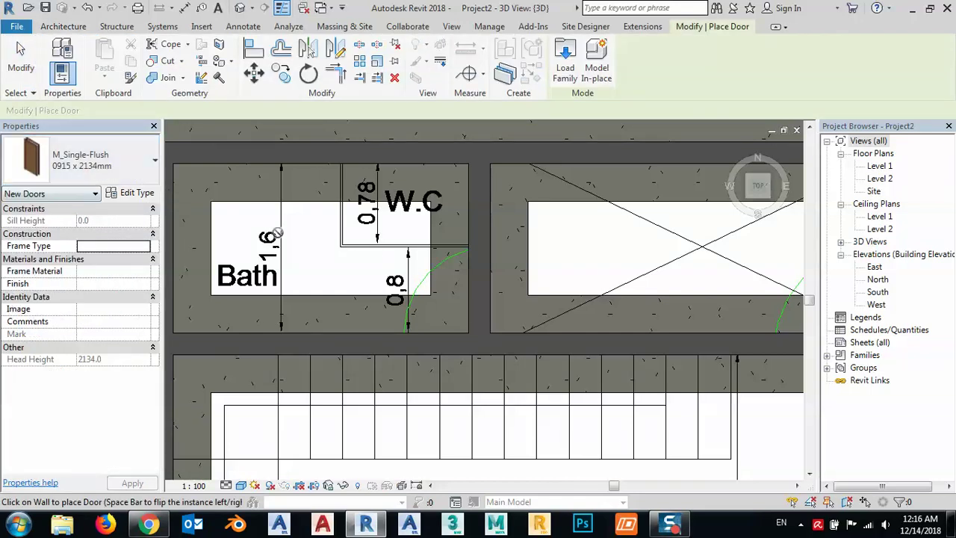
double_click(880, 166)
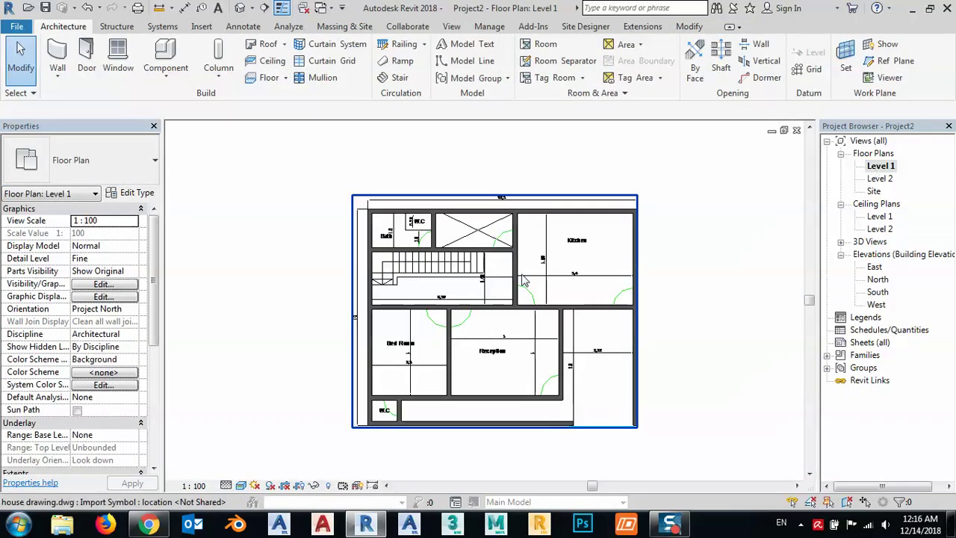
middle_drag(491, 297, 436, 292)
click(84, 58)
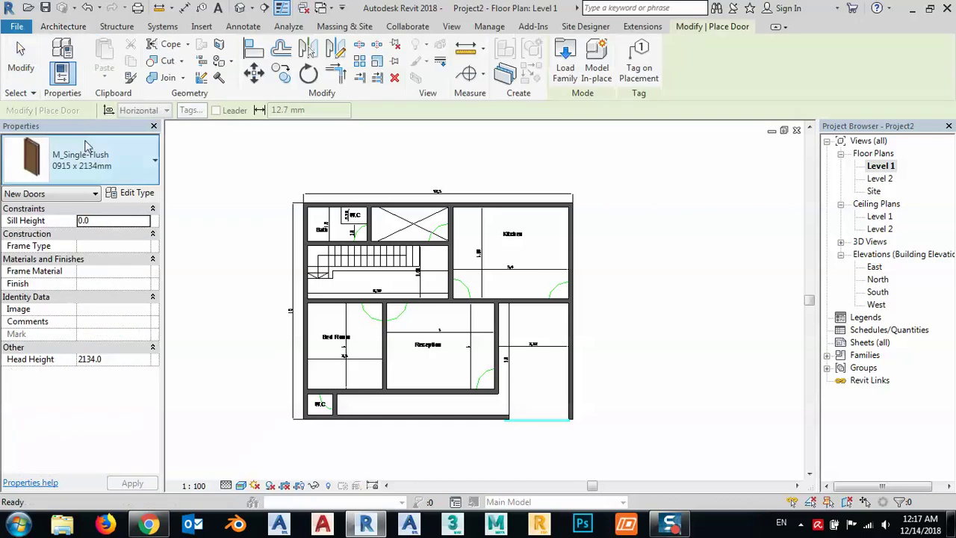
scroll(451, 286, up, 3)
scroll(451, 286, up, 2)
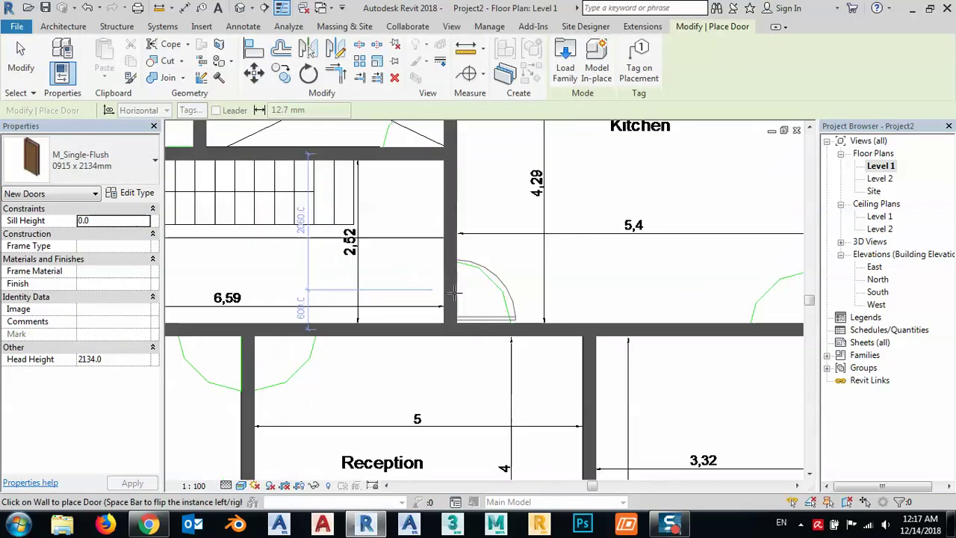
scroll(453, 288, up, 2)
scroll(455, 287, up, 1)
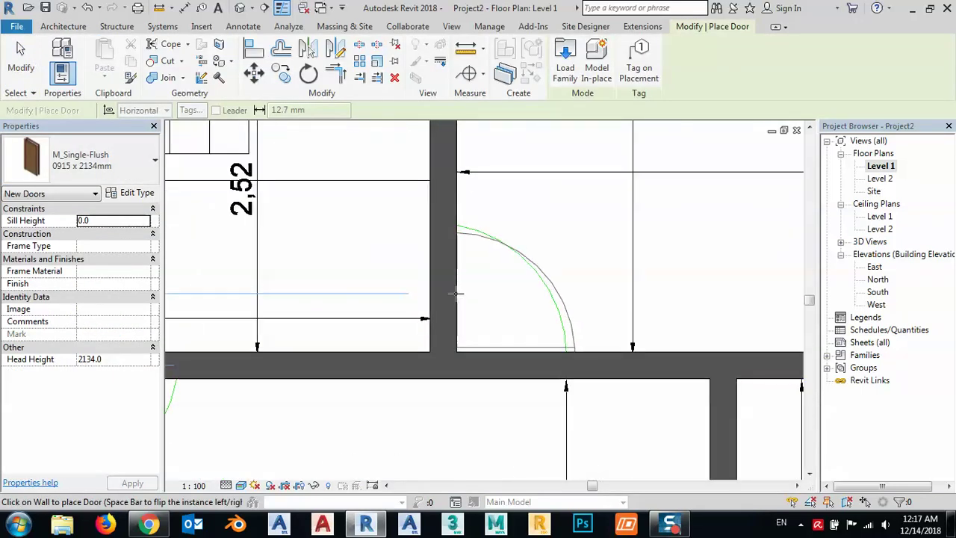
scroll(458, 306, down, 1)
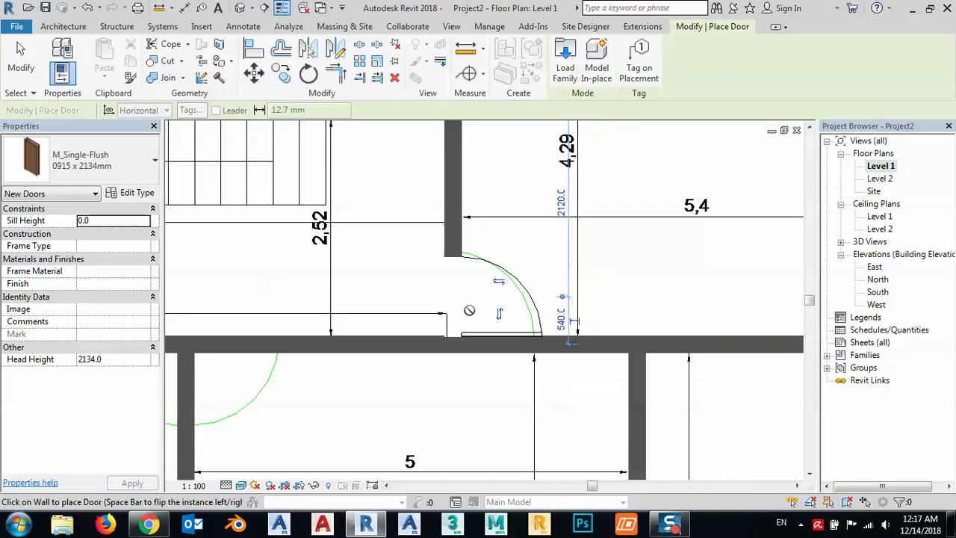
scroll(465, 314, down, 1)
scroll(463, 329, down, 2)
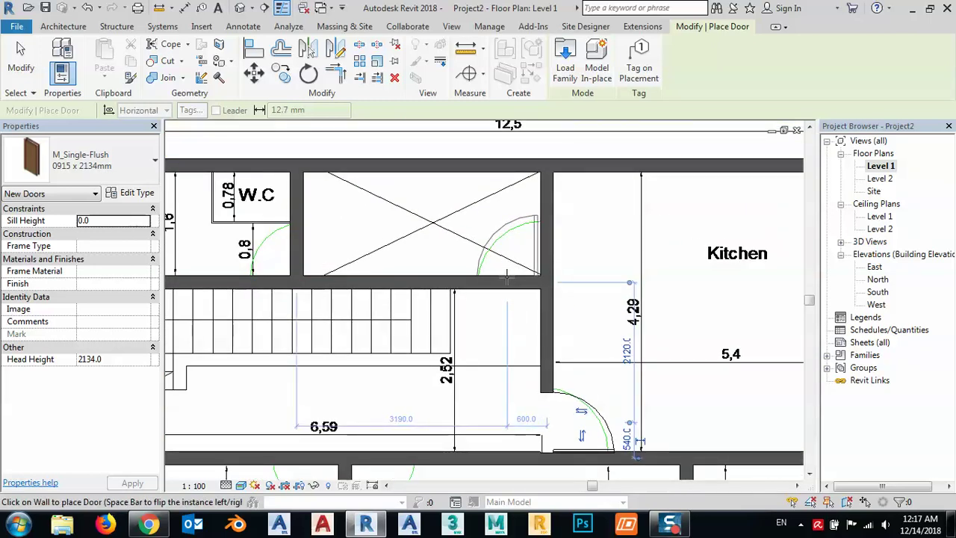
scroll(507, 279, down, 1)
scroll(375, 267, up, 2)
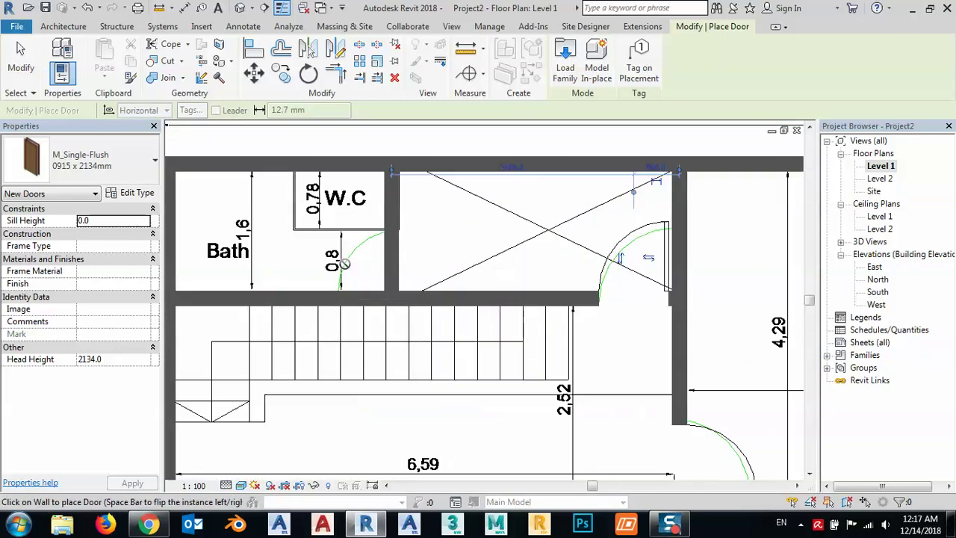
scroll(376, 267, up, 2)
scroll(375, 266, down, 2)
scroll(381, 284, down, 1)
scroll(396, 342, up, 2)
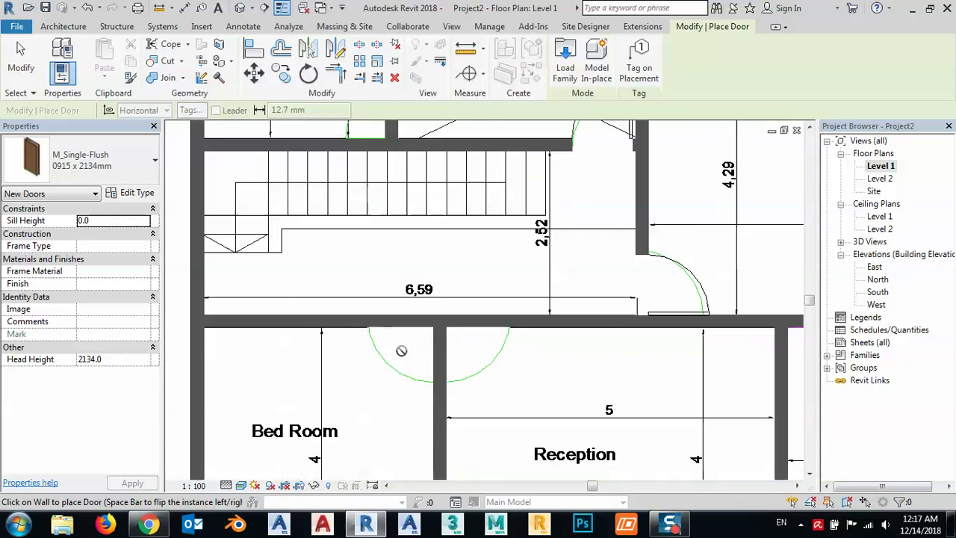
scroll(396, 342, up, 2)
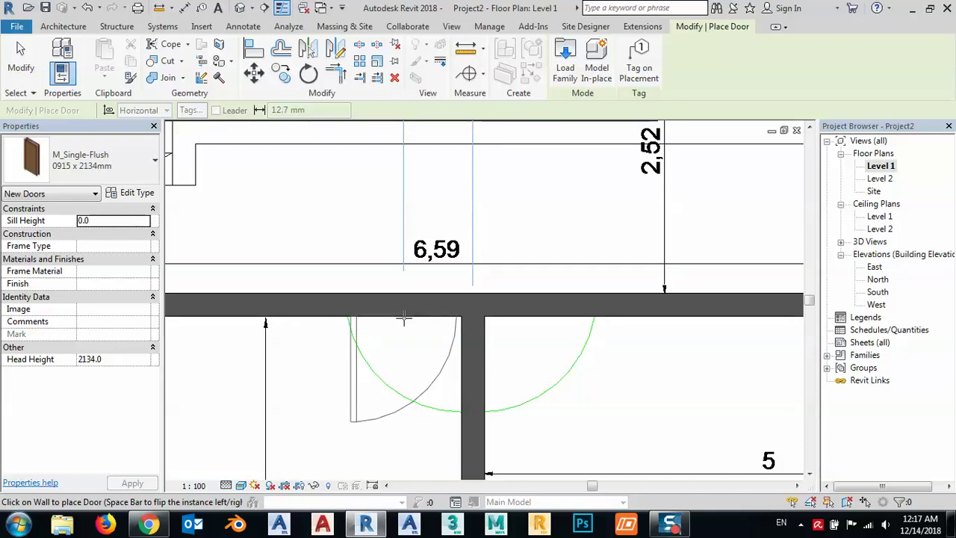
Step: Place flipped M_Single-Flush doors into the Bed Room and the Reception
key(space)
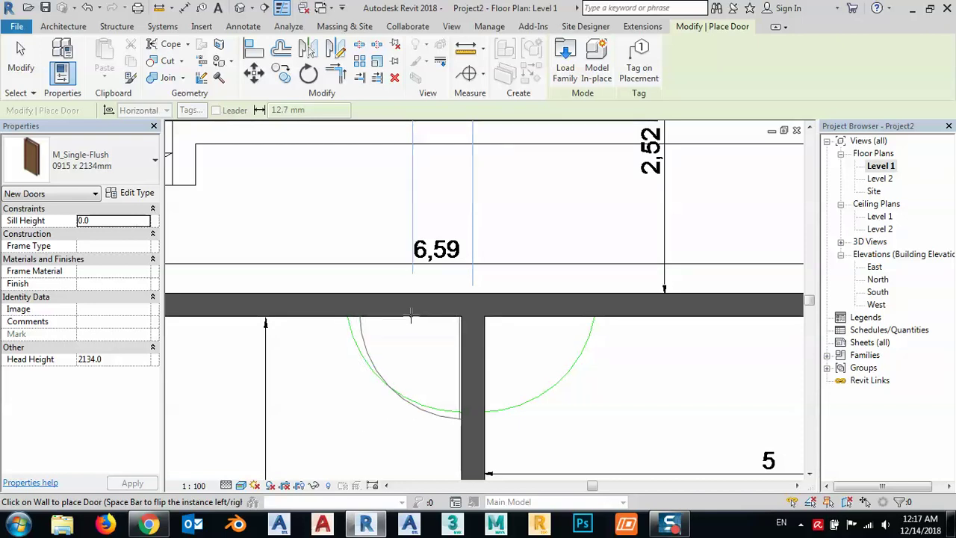
click(409, 314)
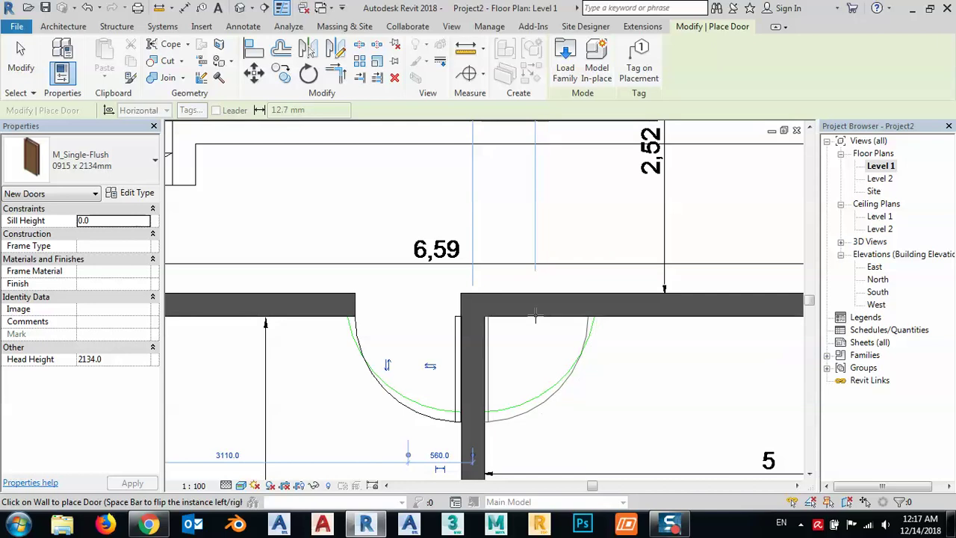
click(535, 316)
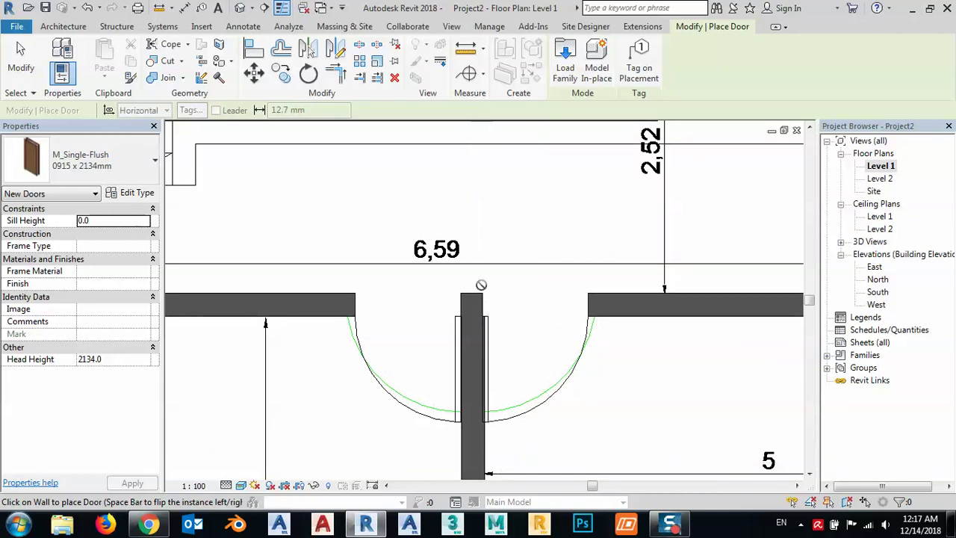
scroll(472, 288, down, 2)
key(Escape)
key(Escape)
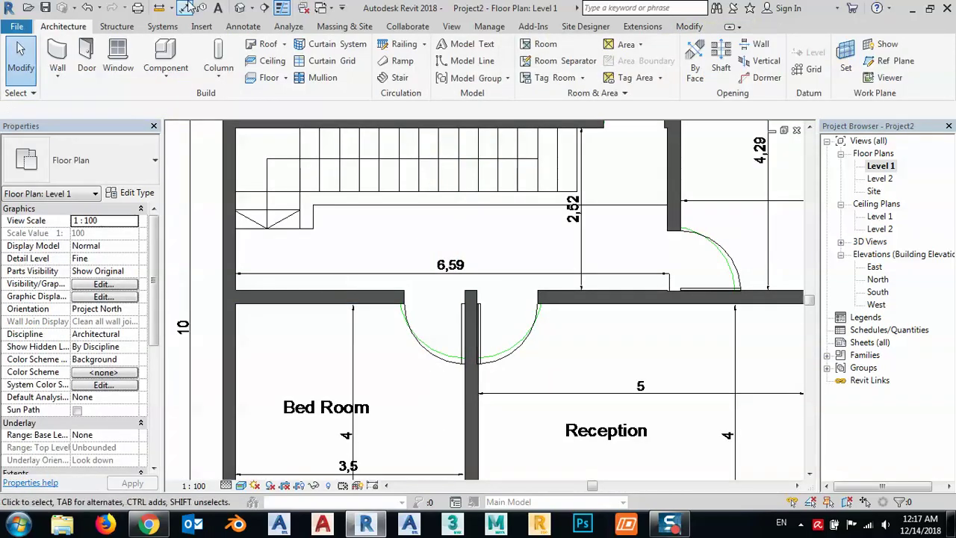
Step: Switch to the 3D view and inspect the new Bed Room door
click(239, 9)
mouse_move(461, 387)
middle_down()
mouse_move(450, 341)
mouse_move(470, 293)
mouse_move(508, 361)
mouse_move(550, 402)
mouse_move(607, 398)
mouse_move(608, 388)
middle_up()
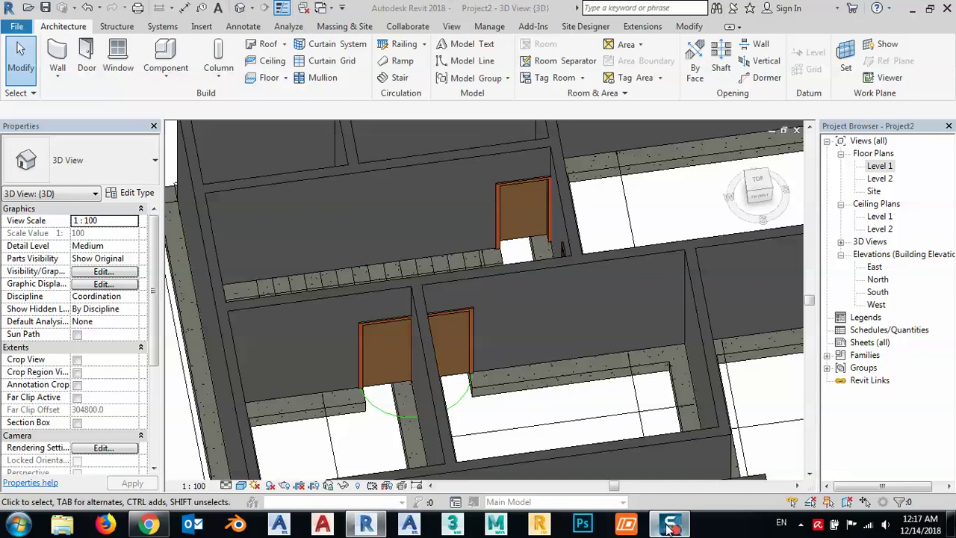
click(375, 387)
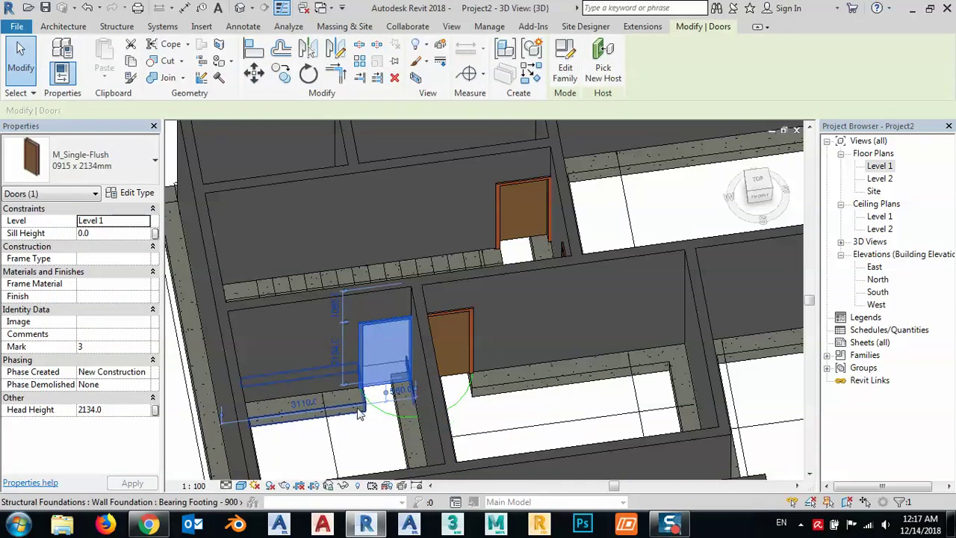
click(366, 435)
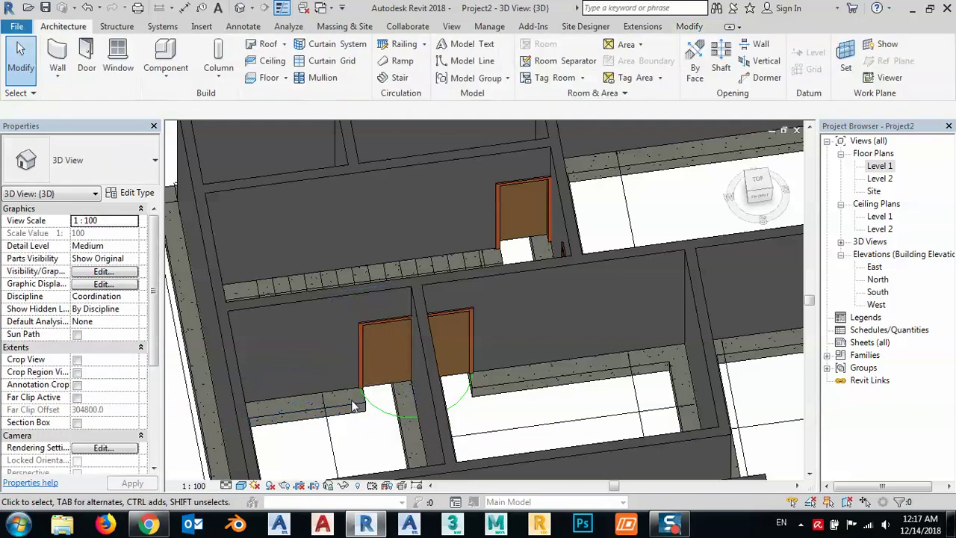
Step: Inspect the Bearing Footing that breaks beneath the doors from several angles, leaving it selected
click(354, 409)
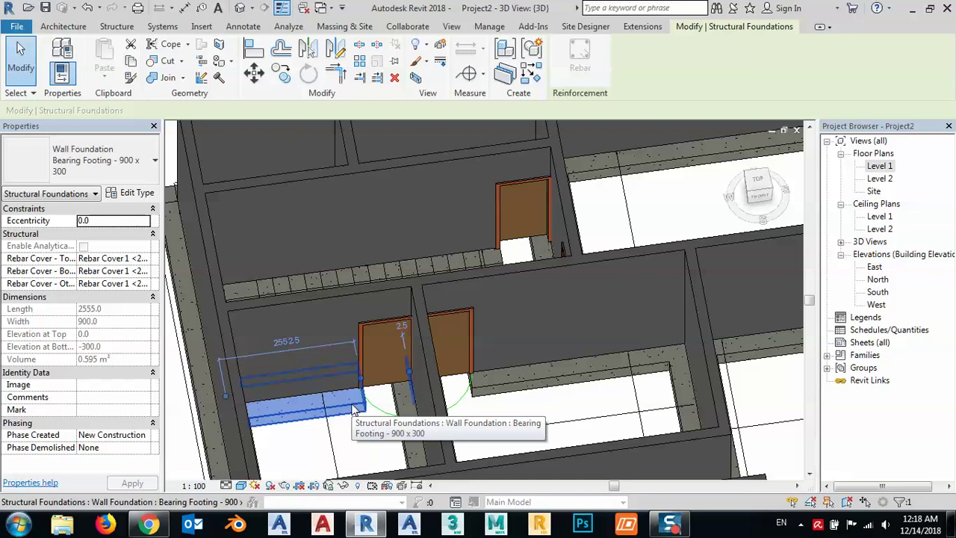
mouse_move(355, 409)
middle_down()
mouse_move(395, 436)
mouse_move(401, 424)
middle_up()
key(Escape)
shift+middle_drag(405, 374, 419, 383)
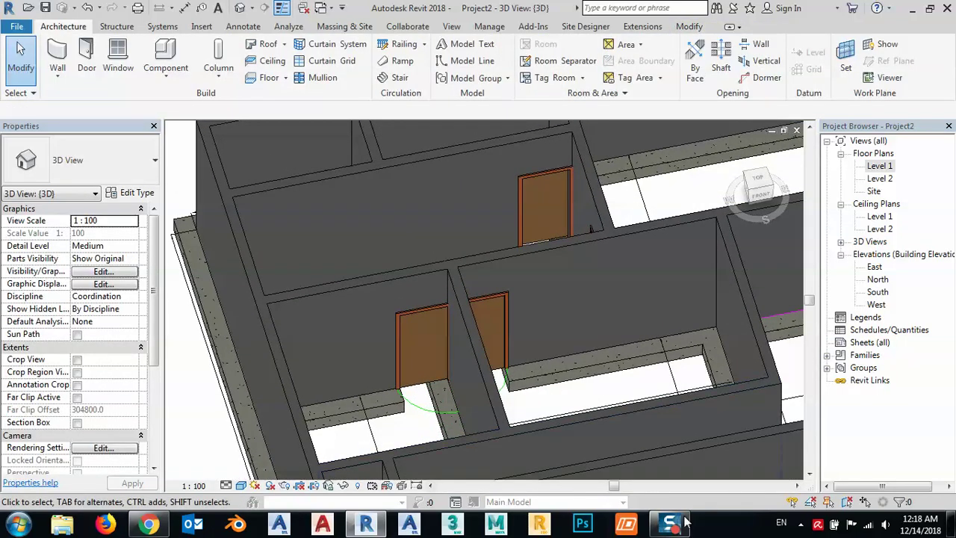
click(351, 410)
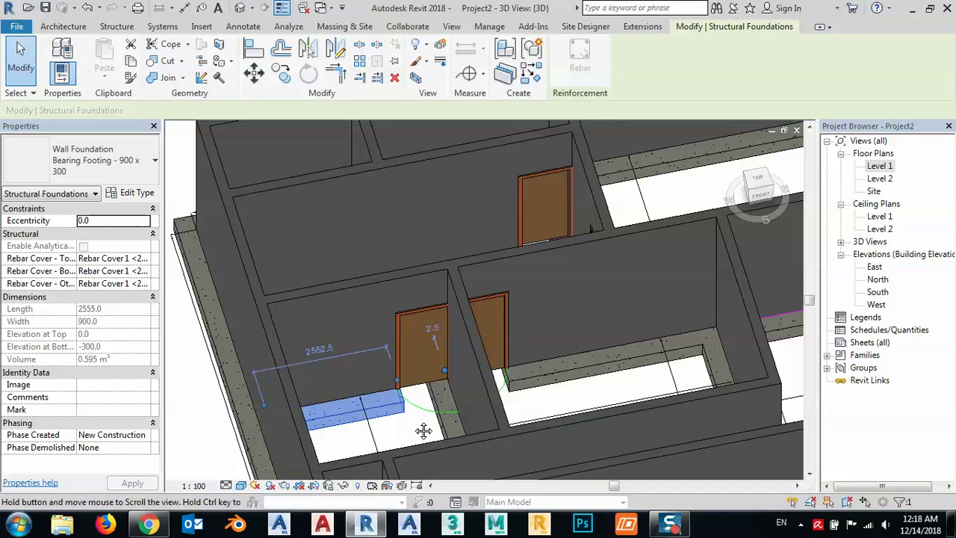
middle_drag(410, 425, 426, 412)
key(Escape)
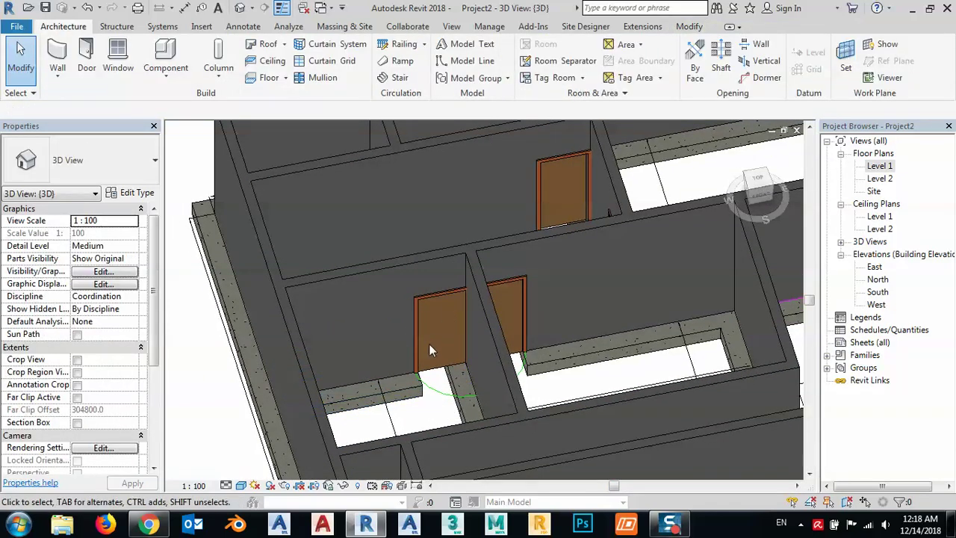
shift+middle_drag(437, 375, 457, 420)
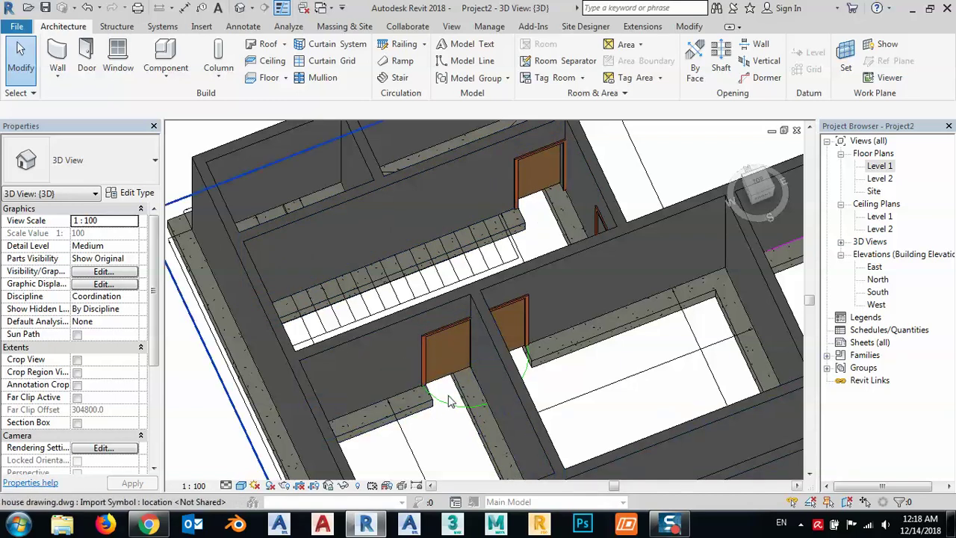
middle_drag(441, 428, 495, 383)
click(475, 372)
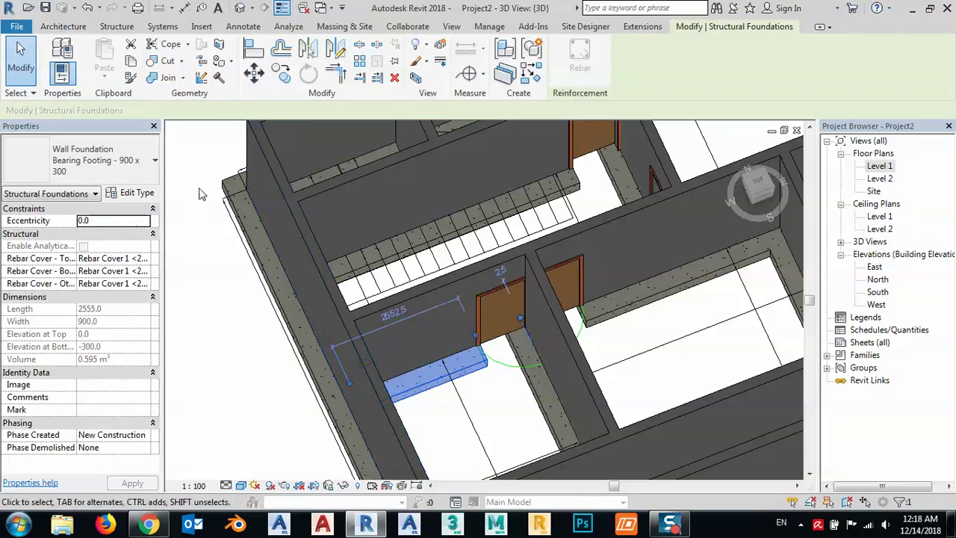
Step: Give the Bearing Footing type Do Not Break At Inserts, thickness 400 and width 600
click(133, 195)
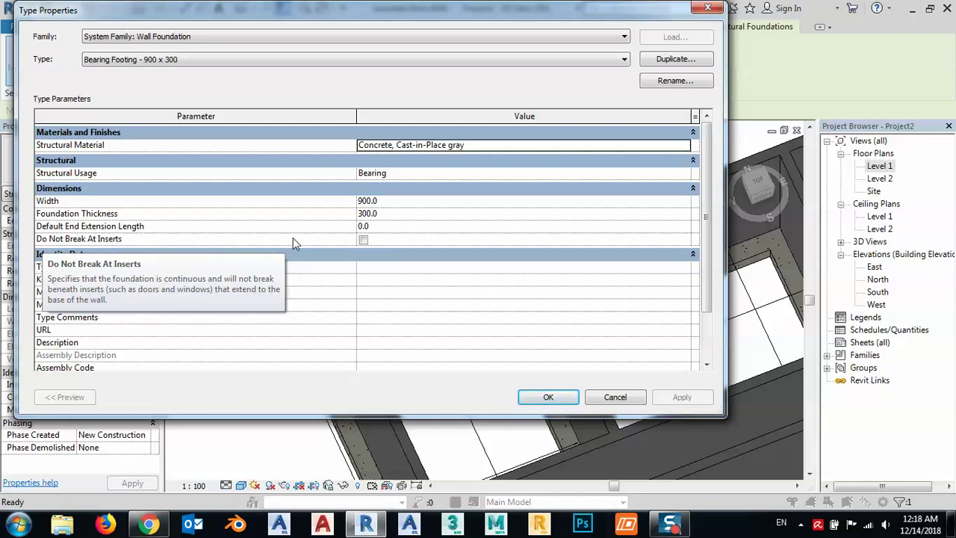
click(363, 240)
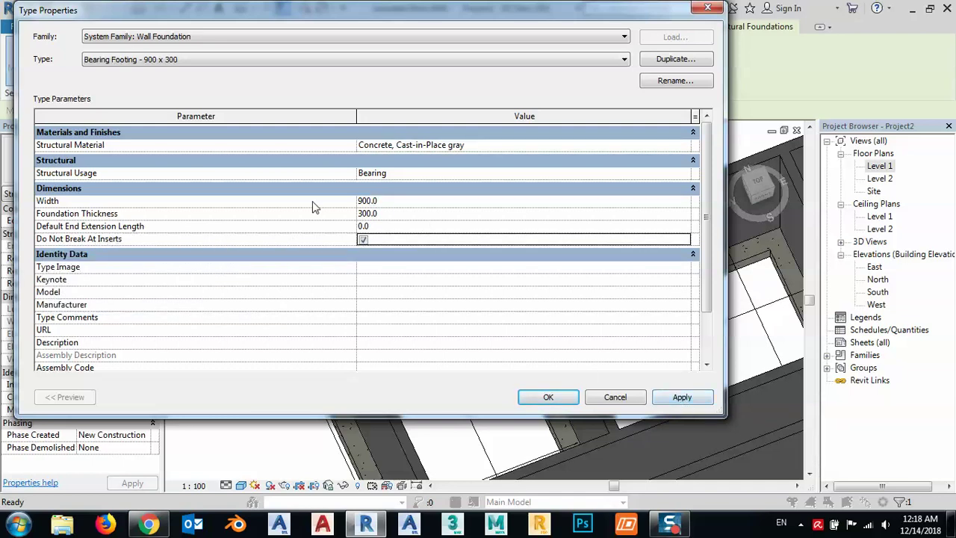
click(398, 214)
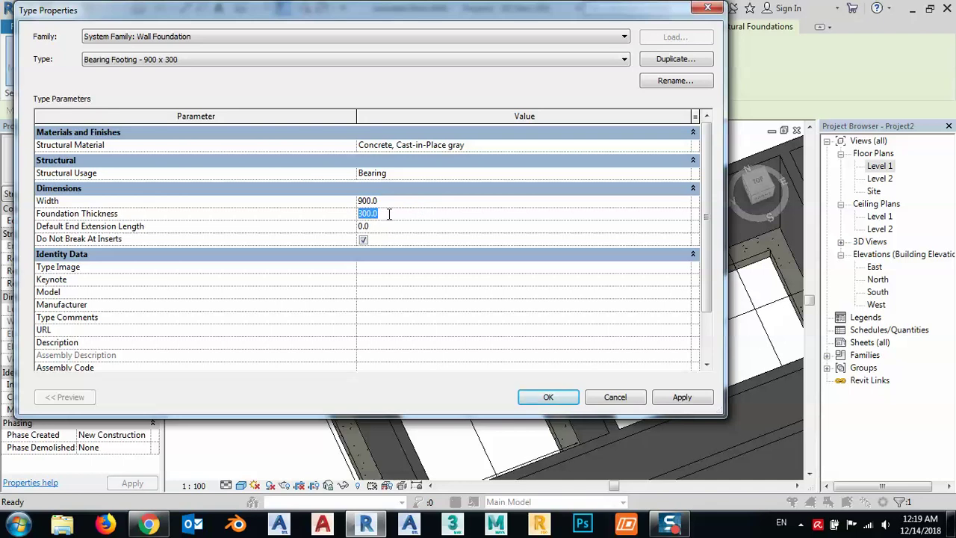
text(400)
click(387, 200)
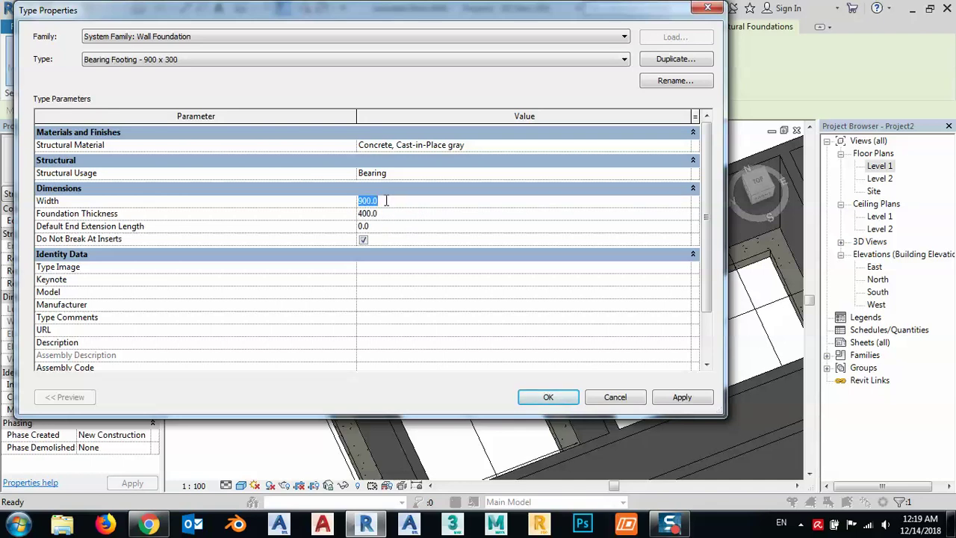
text(600)
click(682, 399)
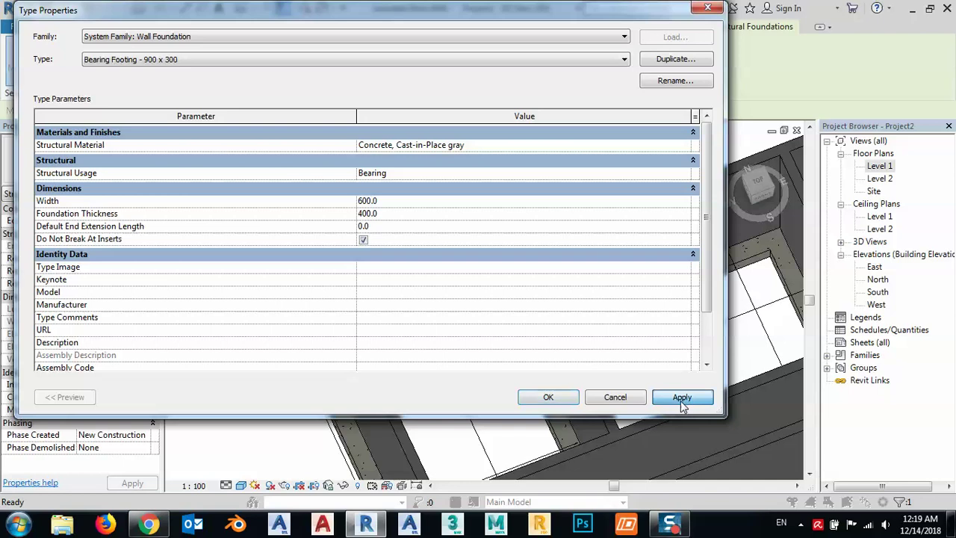
click(549, 397)
Step: Orbit and zoom around the whole house to check the widened 600 mm footings
key(Escape)
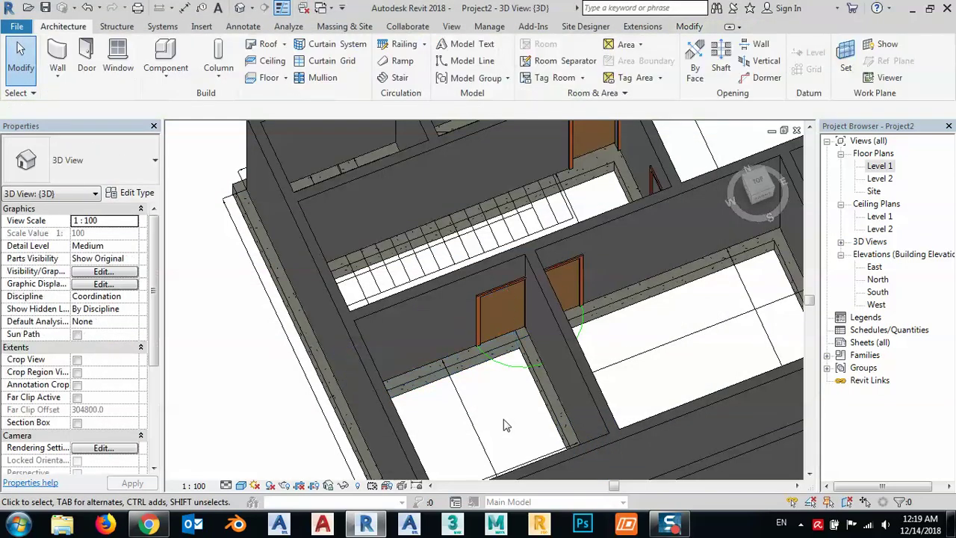
shift+middle_drag(502, 368, 551, 333)
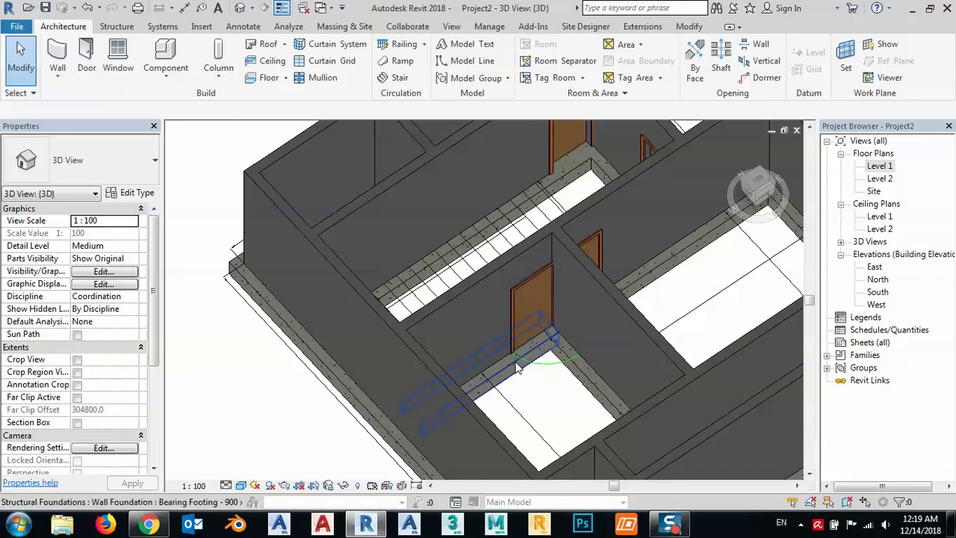
mouse_move(527, 353)
shift+middle_down()
mouse_move(406, 454)
mouse_move(544, 401)
mouse_move(590, 358)
shift+middle_up()
scroll(517, 368, down, 5)
scroll(598, 360, up, 2)
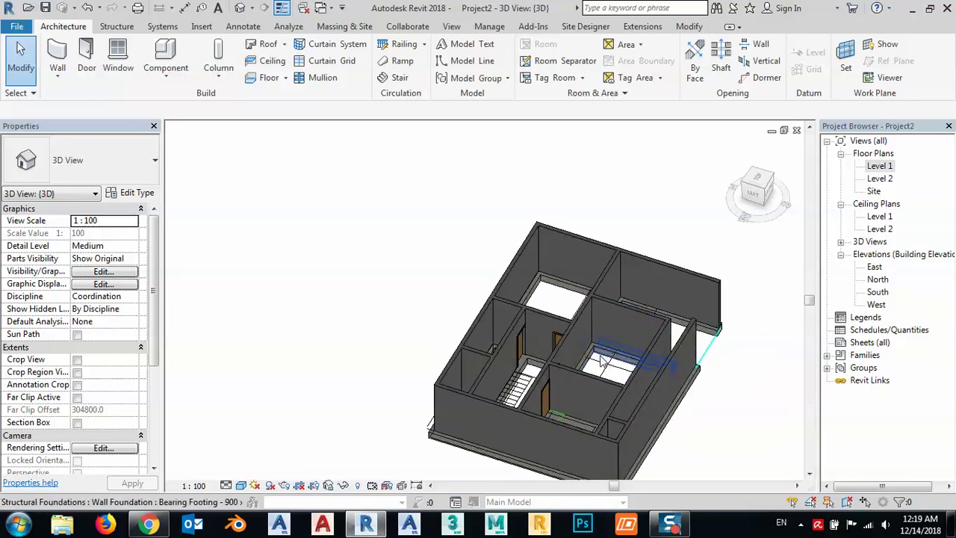
scroll(601, 362, up, 3)
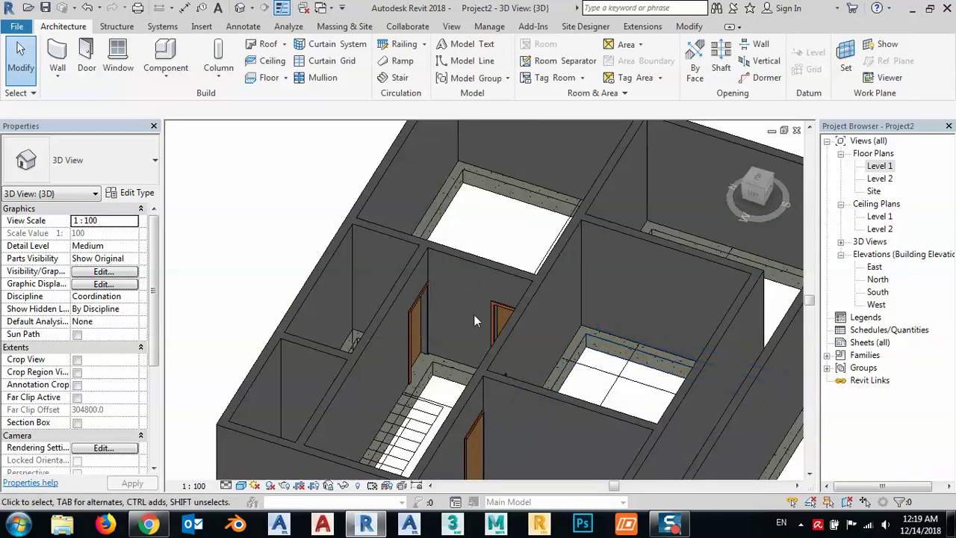
scroll(474, 315, down, 2)
mouse_move(504, 379)
shift+middle_down()
mouse_move(471, 342)
mouse_move(468, 252)
mouse_move(487, 363)
mouse_move(479, 367)
mouse_move(486, 226)
shift+middle_up()
mouse_move(487, 358)
shift+middle_down()
mouse_move(505, 402)
mouse_move(493, 374)
mouse_move(555, 367)
mouse_move(538, 351)
shift+middle_up()
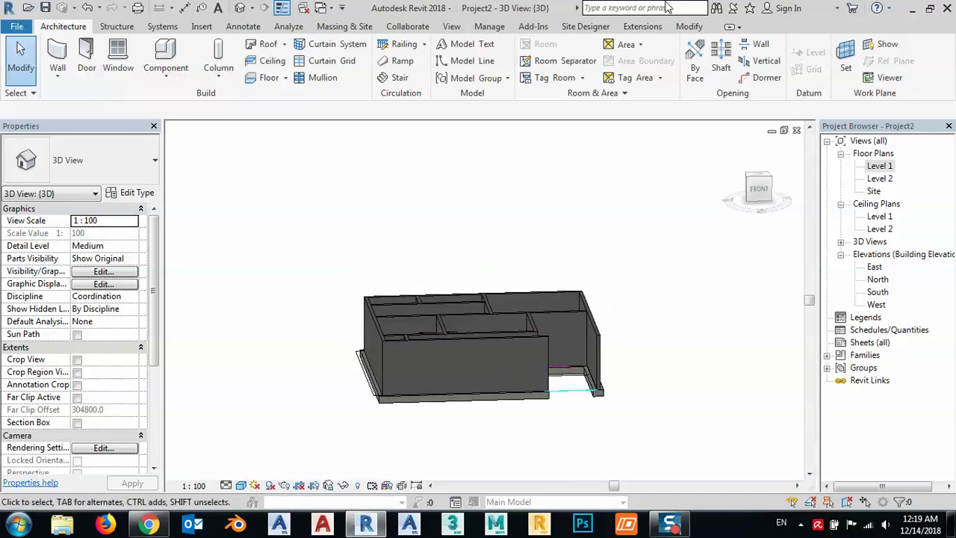
click(451, 27)
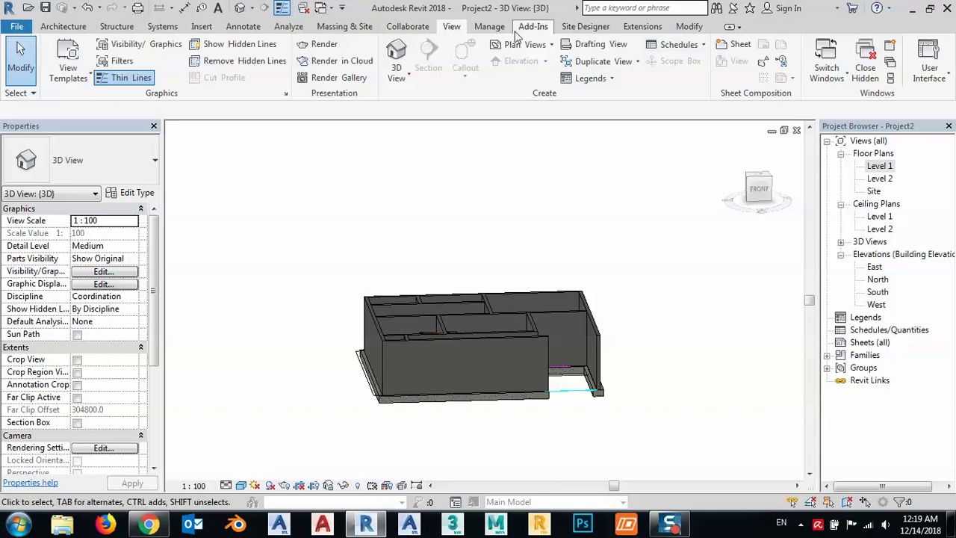
Step: Create a new Schedule/Quantities schedule for the Walls category
click(693, 48)
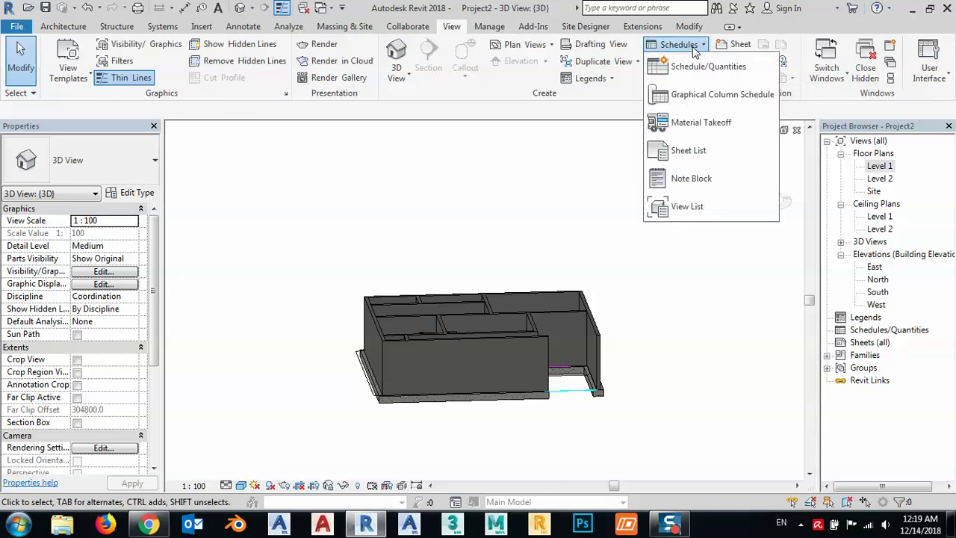
click(695, 69)
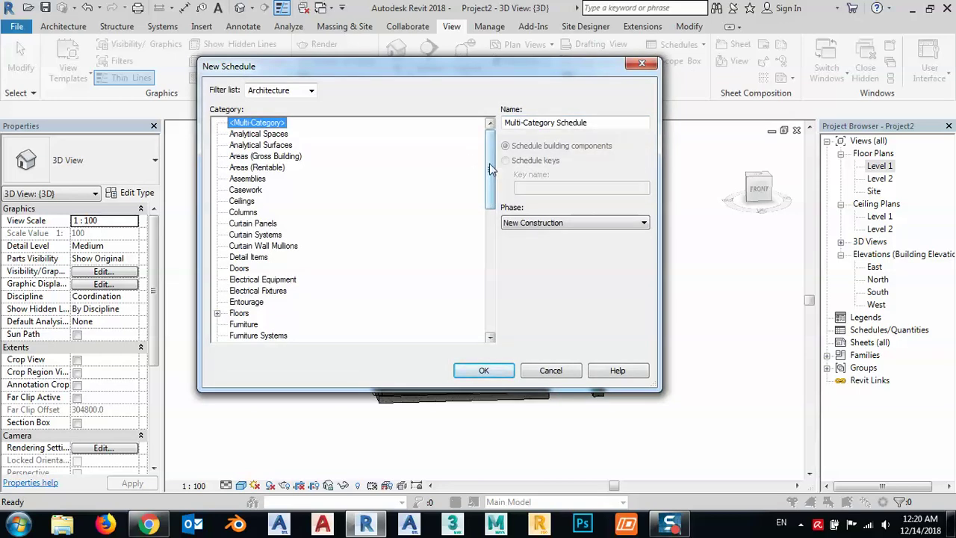
drag(490, 174, 498, 314)
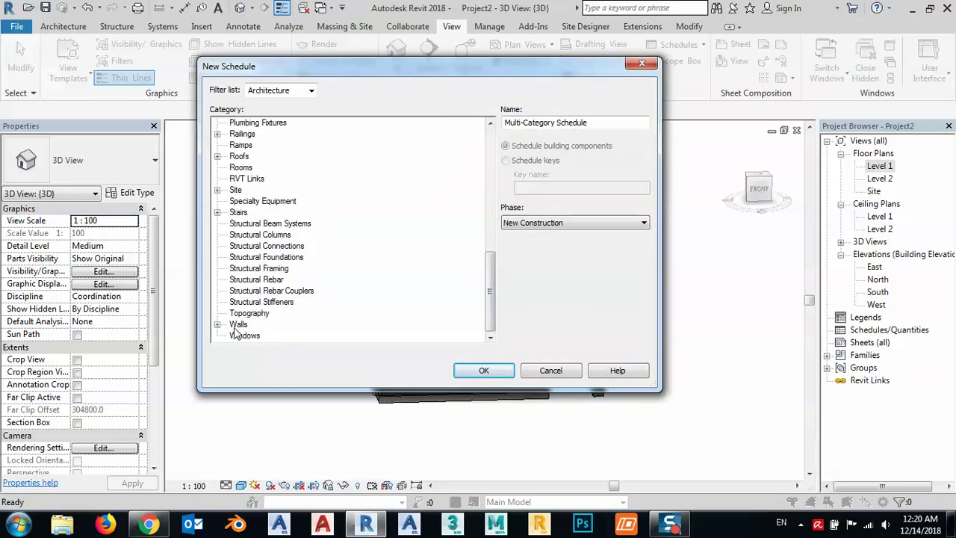
click(237, 326)
click(484, 371)
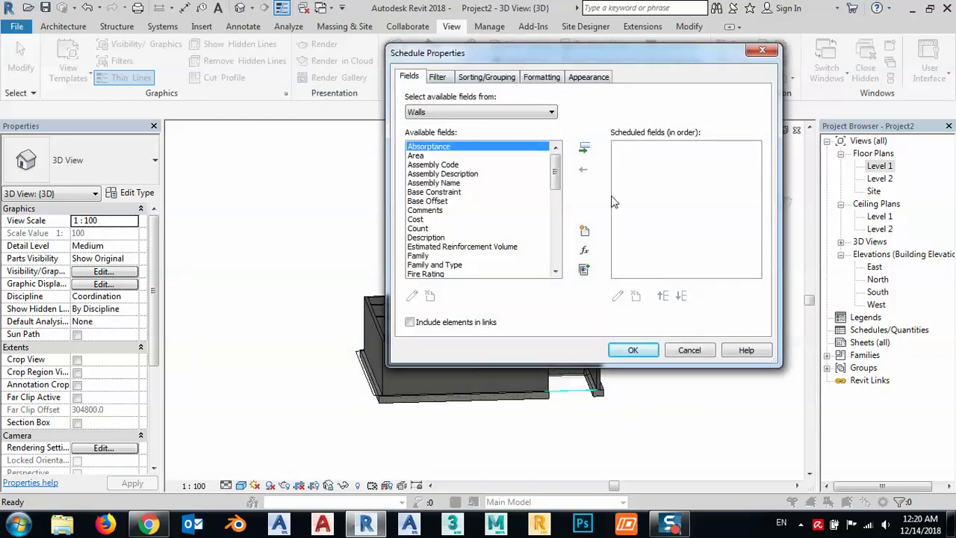
Step: Add Width, Volume and Length as scheduled fields, moving Length above Volume
drag(557, 168, 555, 275)
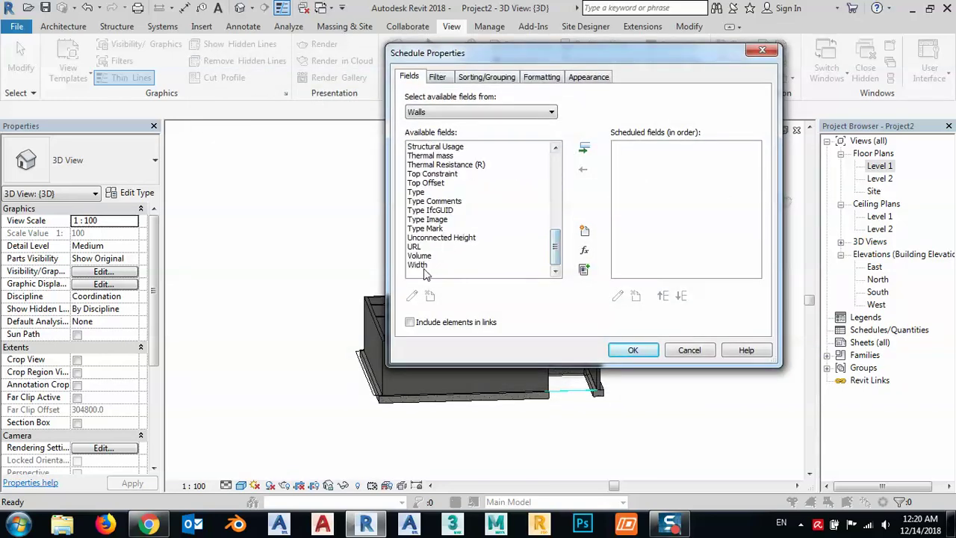
double_click(420, 265)
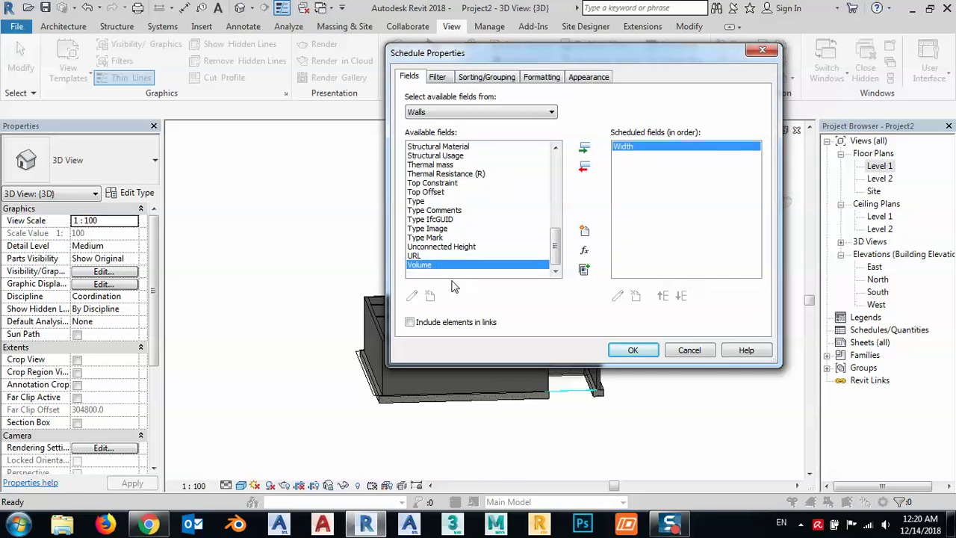
double_click(421, 267)
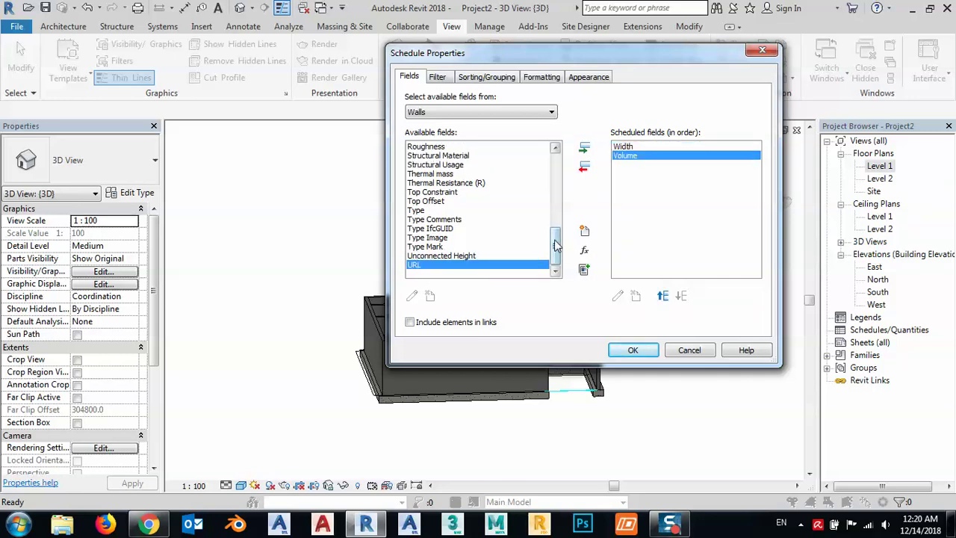
drag(556, 247, 557, 224)
double_click(437, 174)
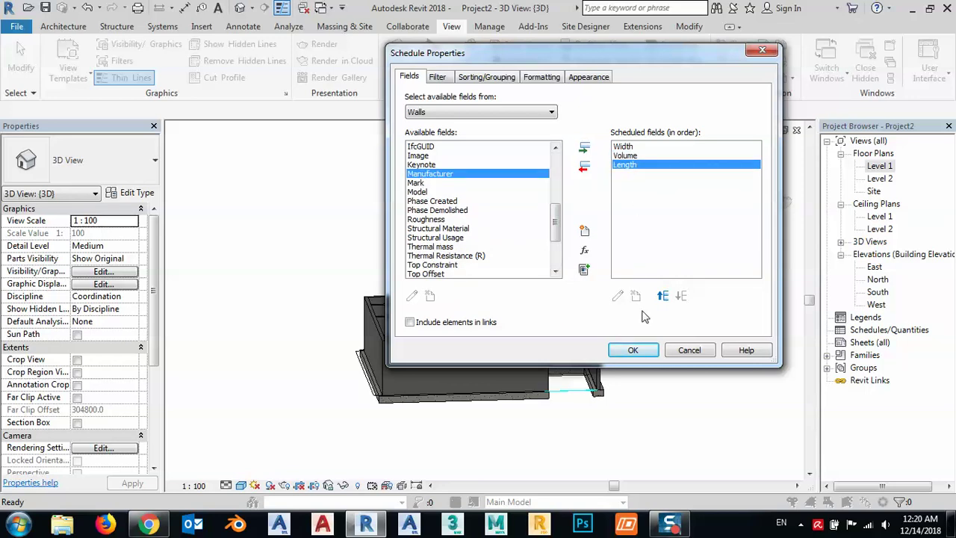
click(663, 295)
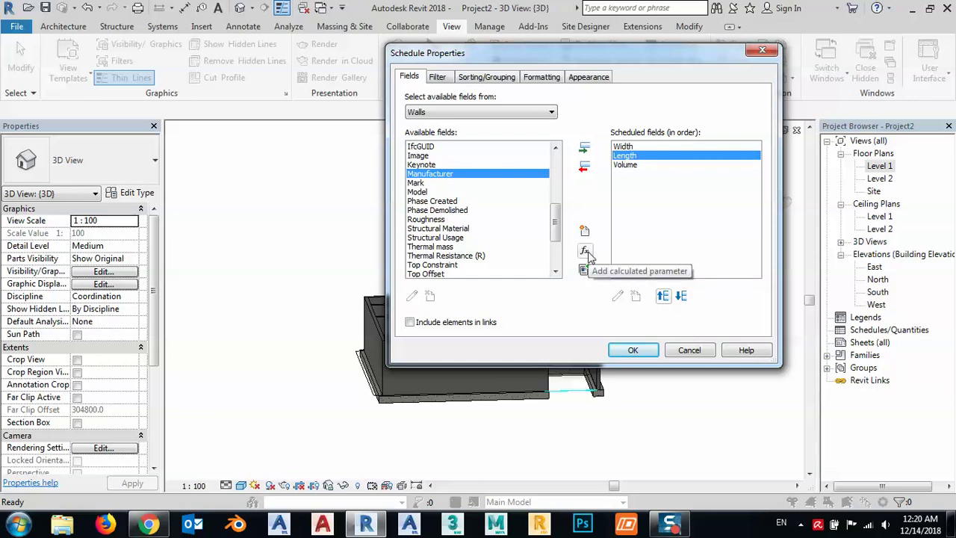
Step: Create the calculated field 'No. of blocks' with formula Volume/(.4*.21*.2), placed after Volume
click(586, 252)
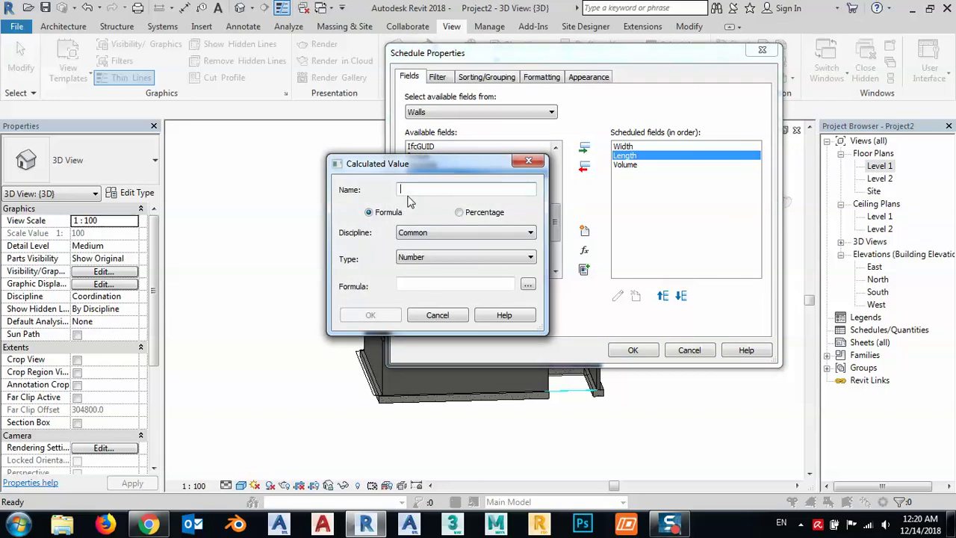
text(N)
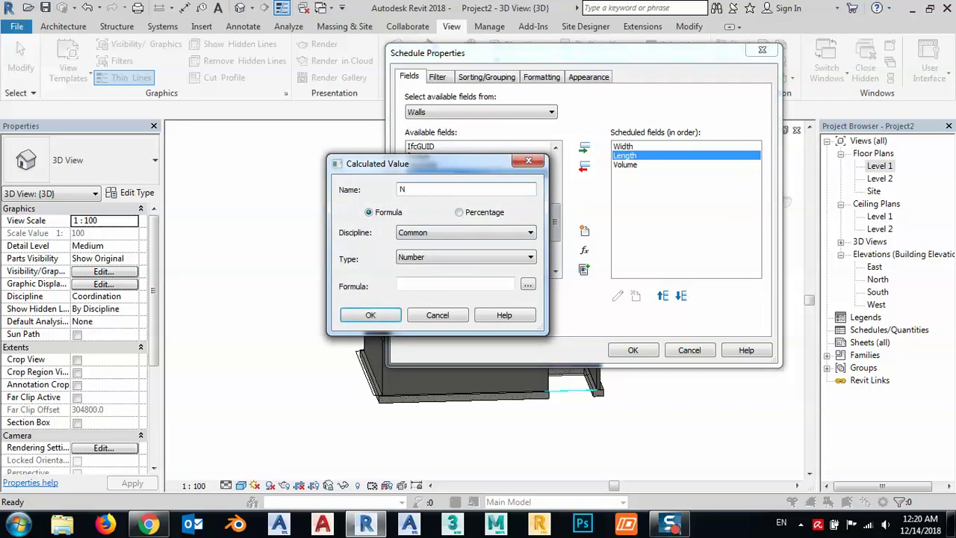
text(o. o)
text(f bloc)
text(ks)
click(436, 286)
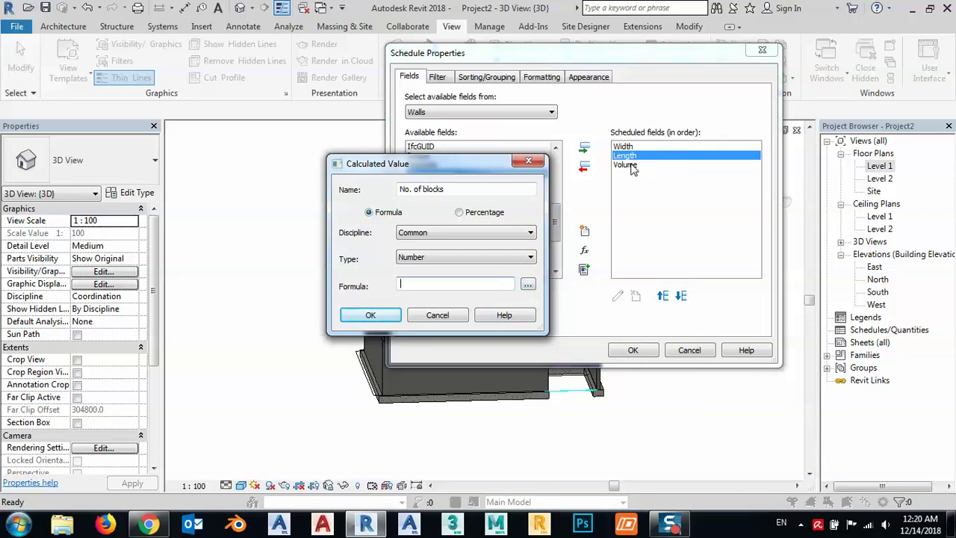
click(528, 285)
click(527, 286)
click(302, 232)
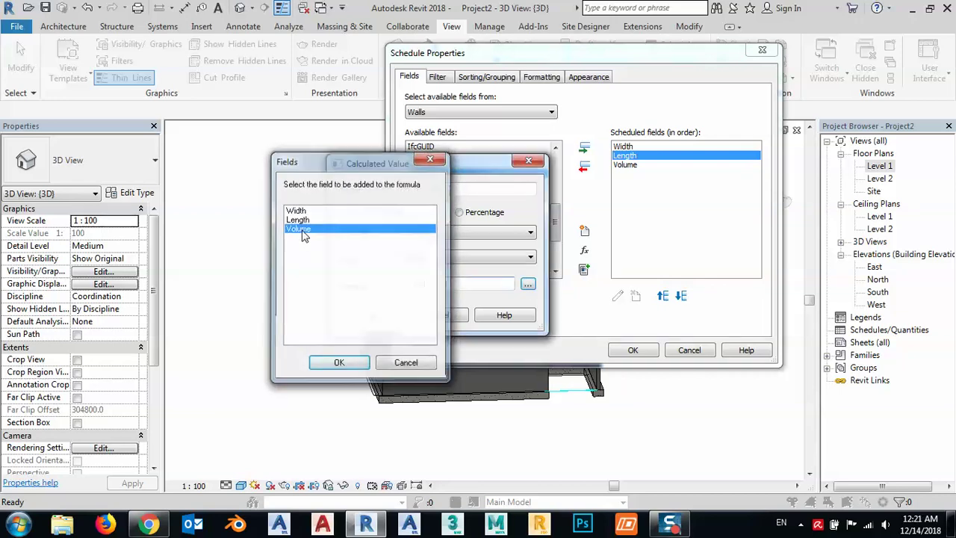
double_click(302, 232)
text(/)
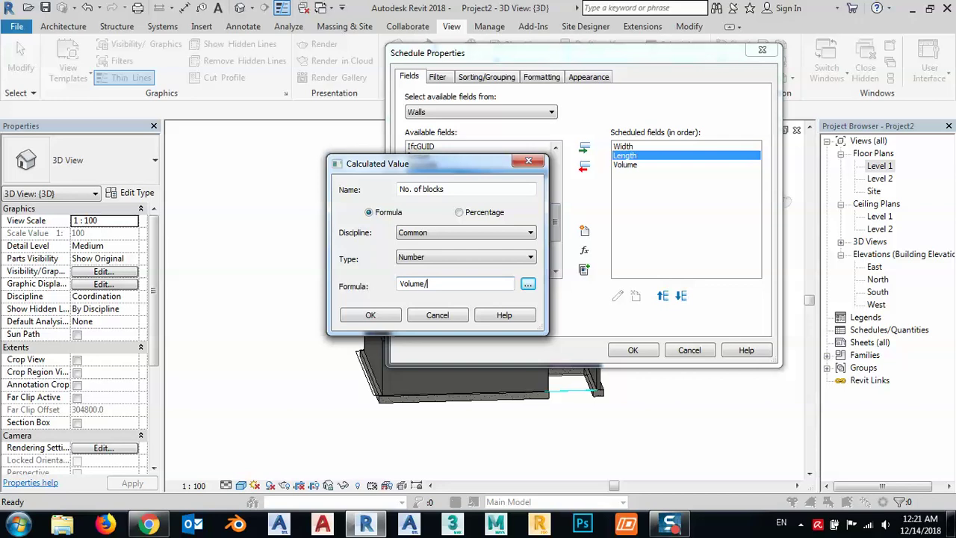
text(()
text(.2)
text(*)
text())
click(472, 262)
drag(449, 285, 453, 287)
click(370, 315)
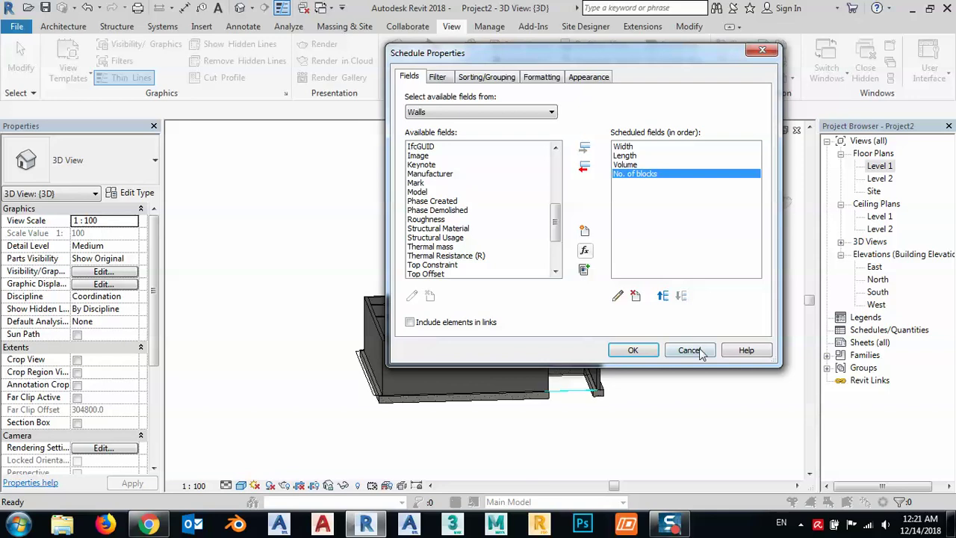
Step: Create the Wall Schedule and format the No. of blocks column D as Fixed, 0 decimal places
click(633, 351)
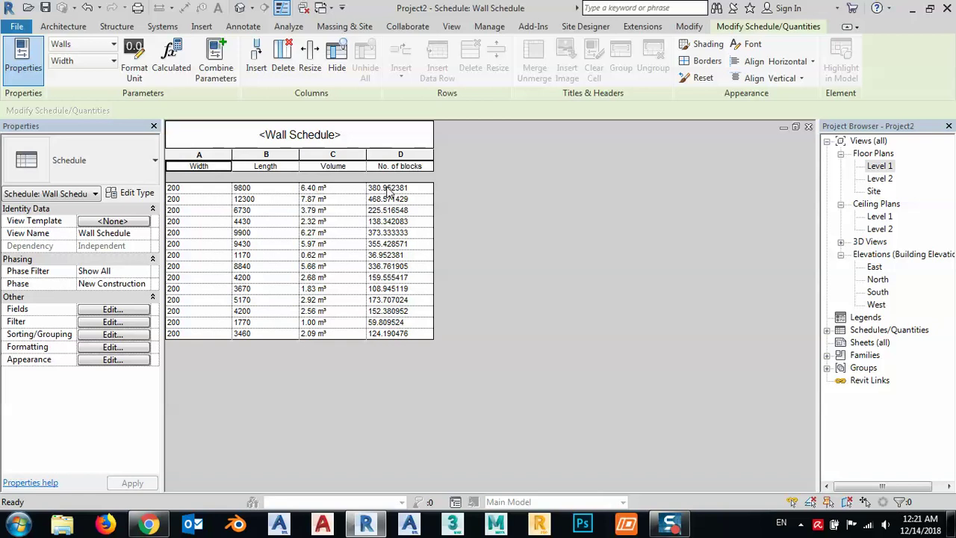
drag(388, 192, 390, 336)
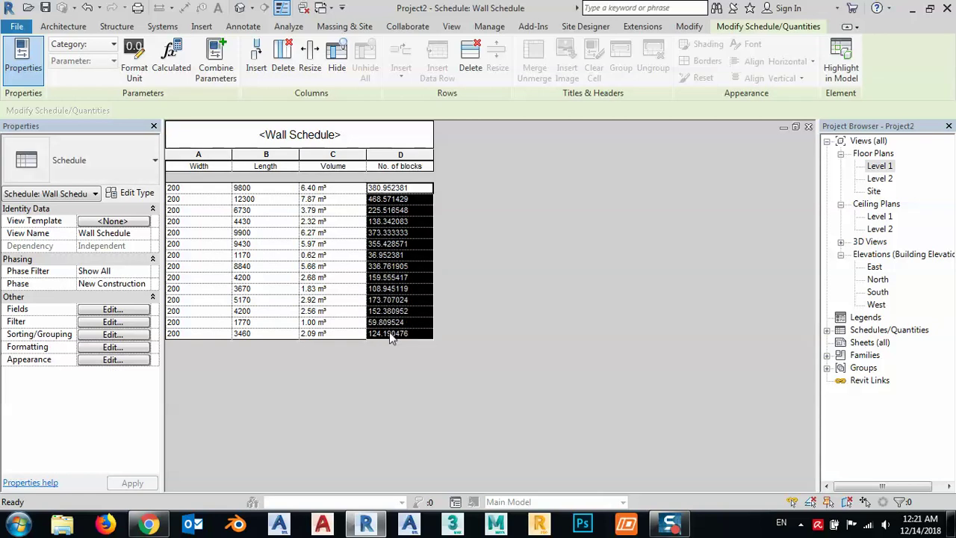
click(134, 67)
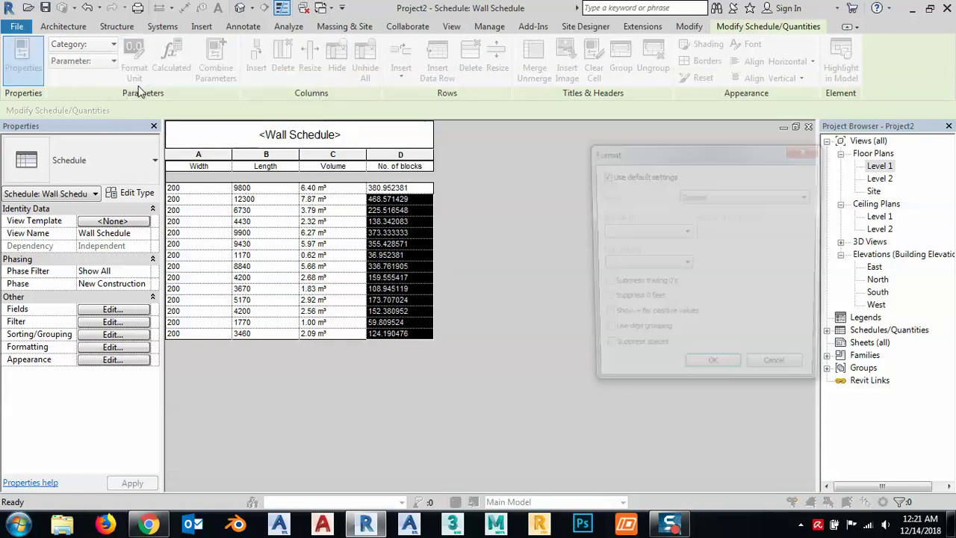
click(617, 176)
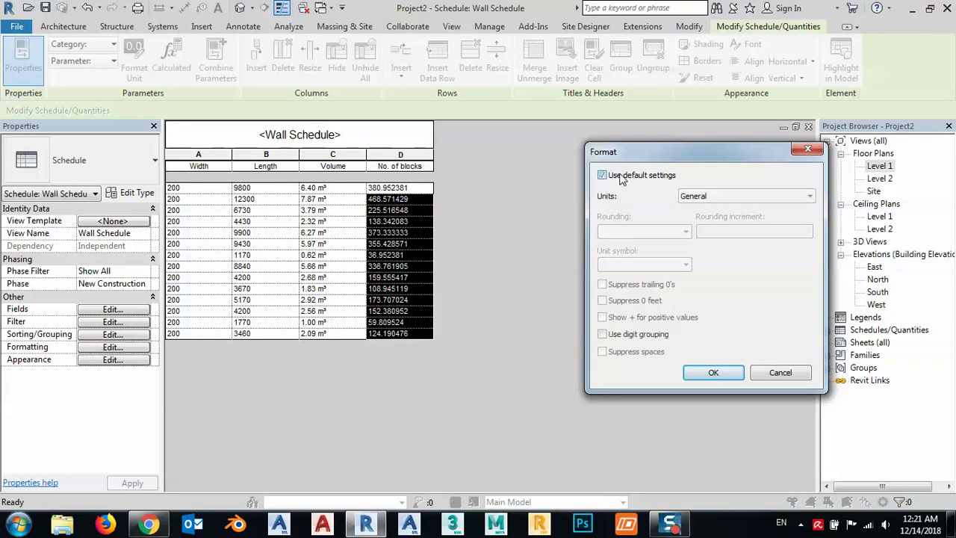
click(724, 195)
click(723, 194)
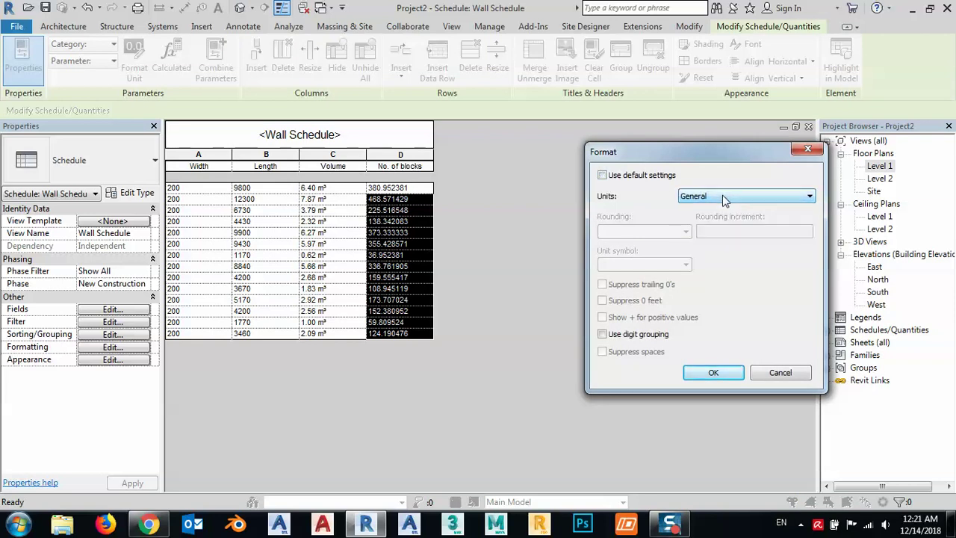
click(723, 194)
click(715, 218)
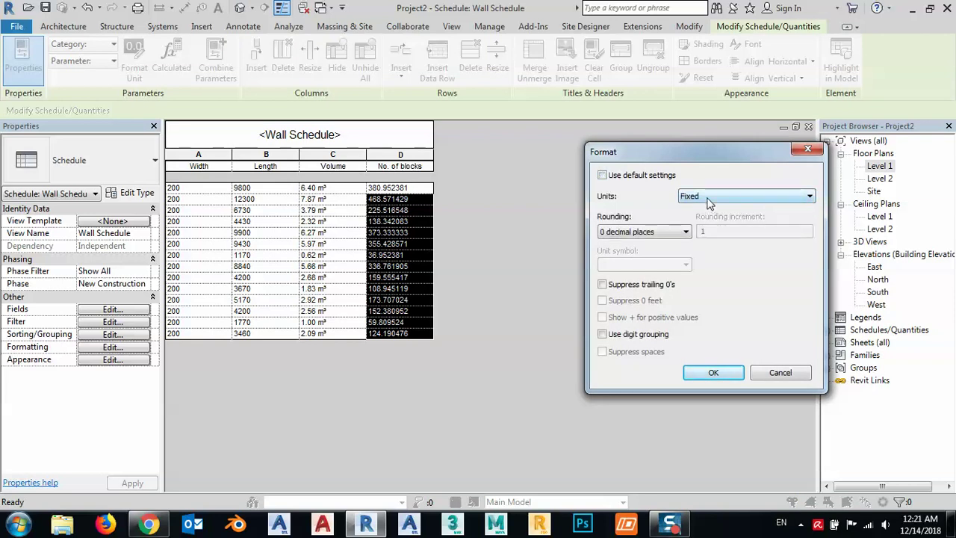
click(647, 233)
click(646, 271)
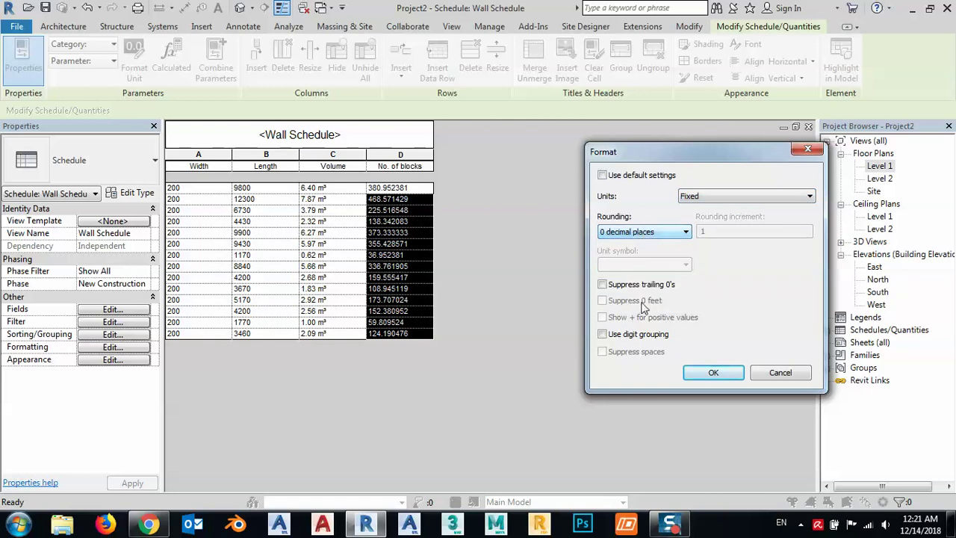
click(690, 372)
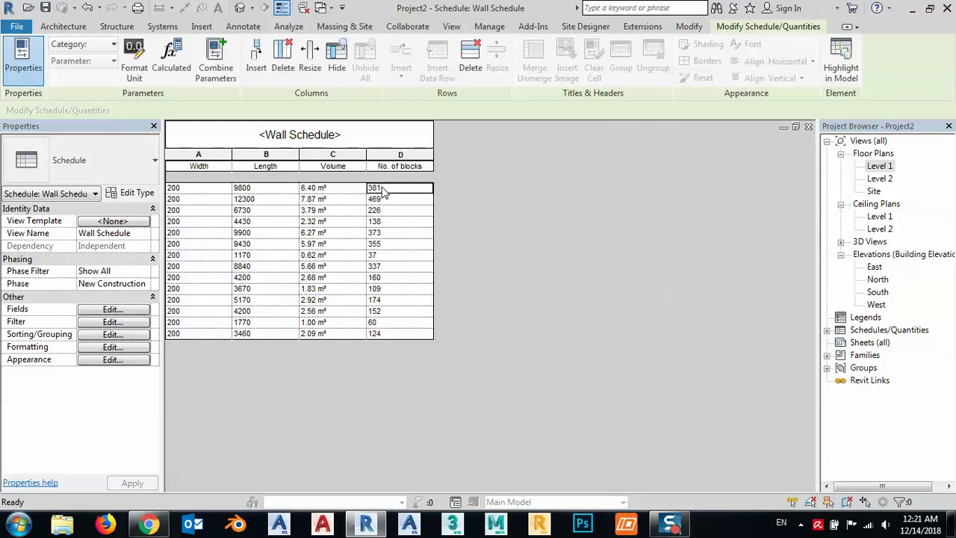
drag(396, 202, 391, 335)
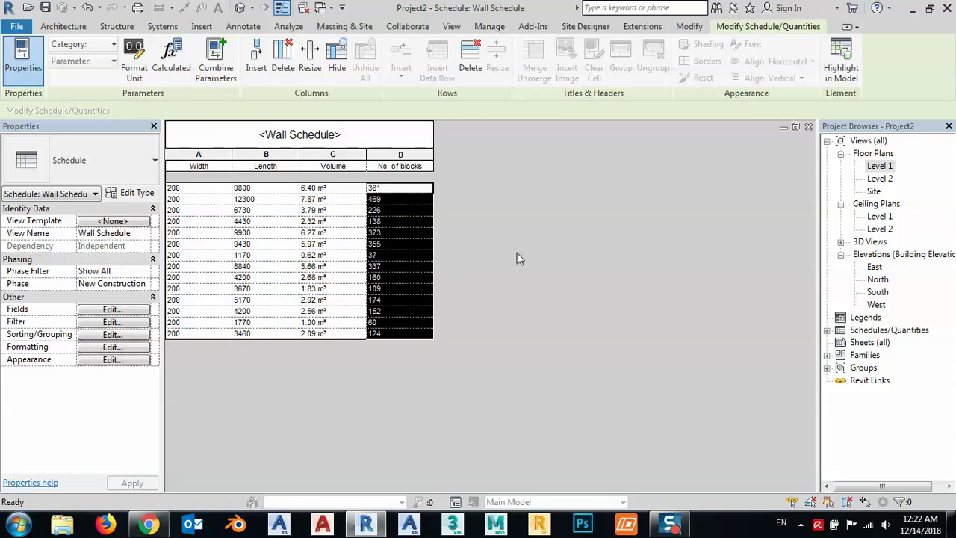
click(403, 256)
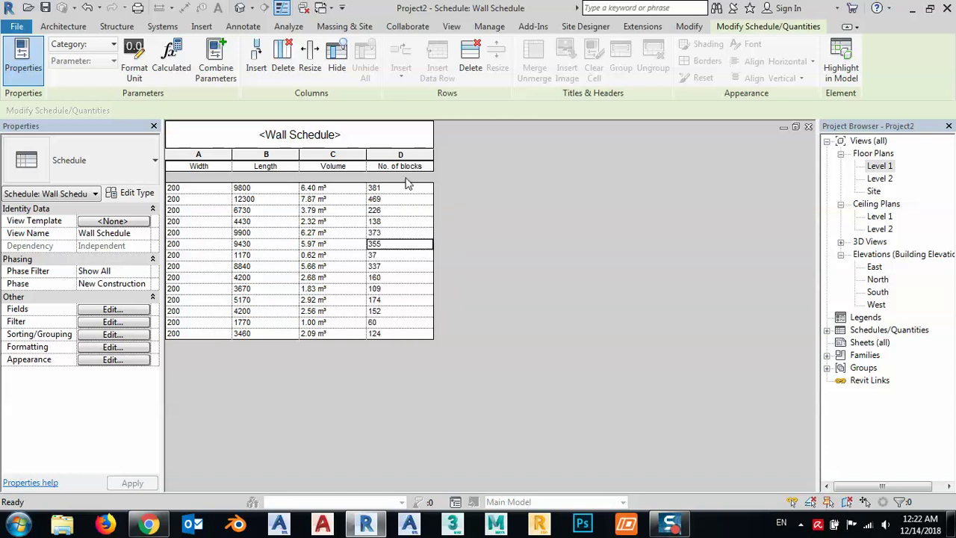
mouse_move(400, 190)
mouse_down()
mouse_move(399, 326)
mouse_move(394, 341)
mouse_move(394, 187)
mouse_move(385, 363)
mouse_up()
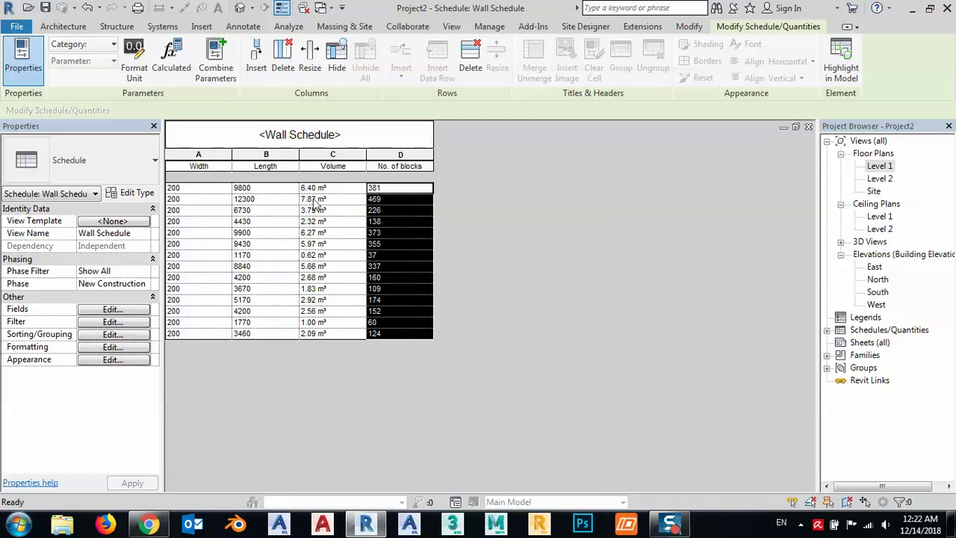
Step: Select the bottom wall of the house on the Level 1 floor plan
double_click(880, 166)
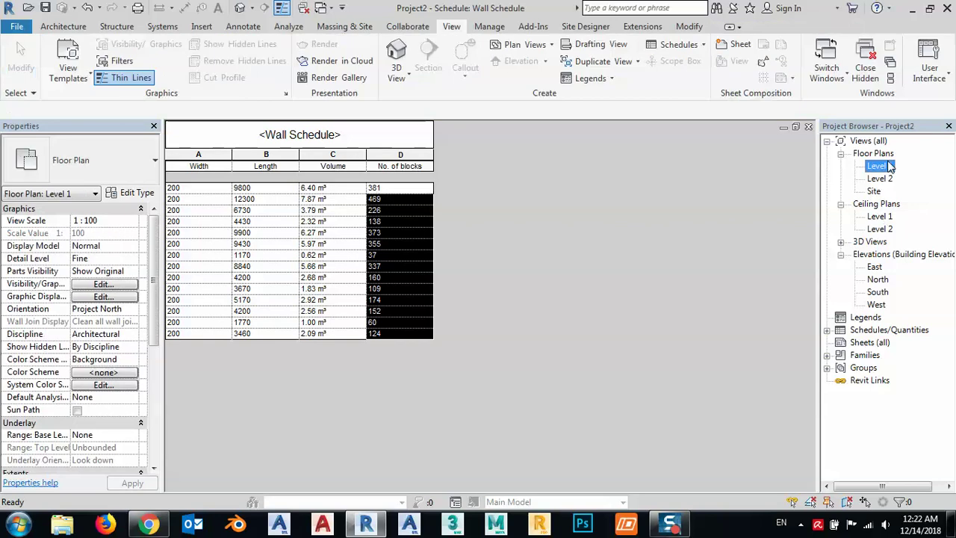
scroll(543, 206, down, 3)
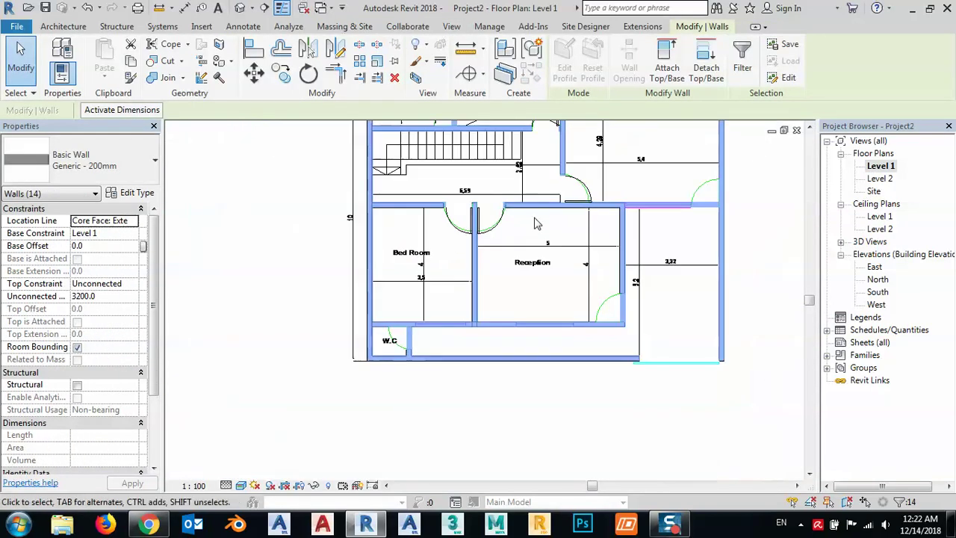
scroll(543, 299, down, 3)
key(Escape)
click(540, 302)
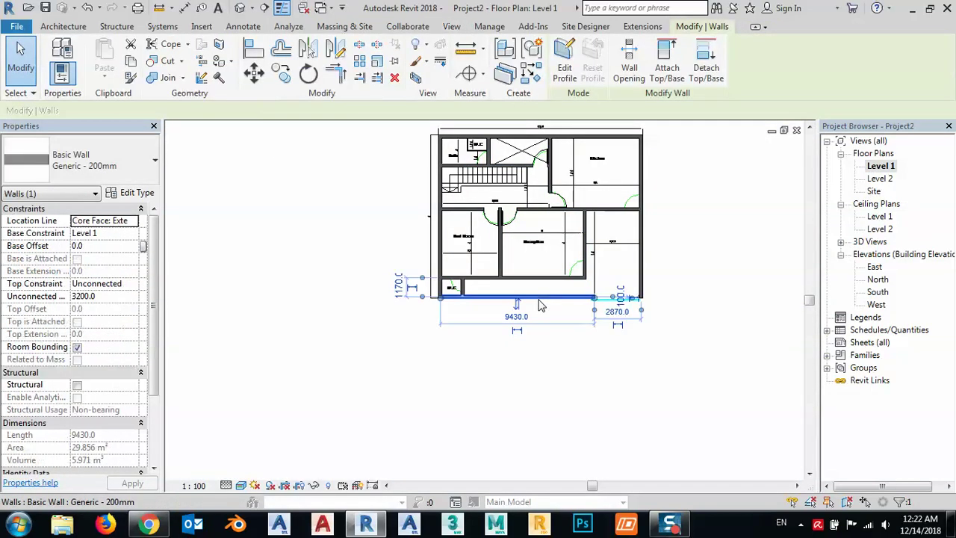
scroll(523, 314, up, 1)
scroll(522, 322, up, 1)
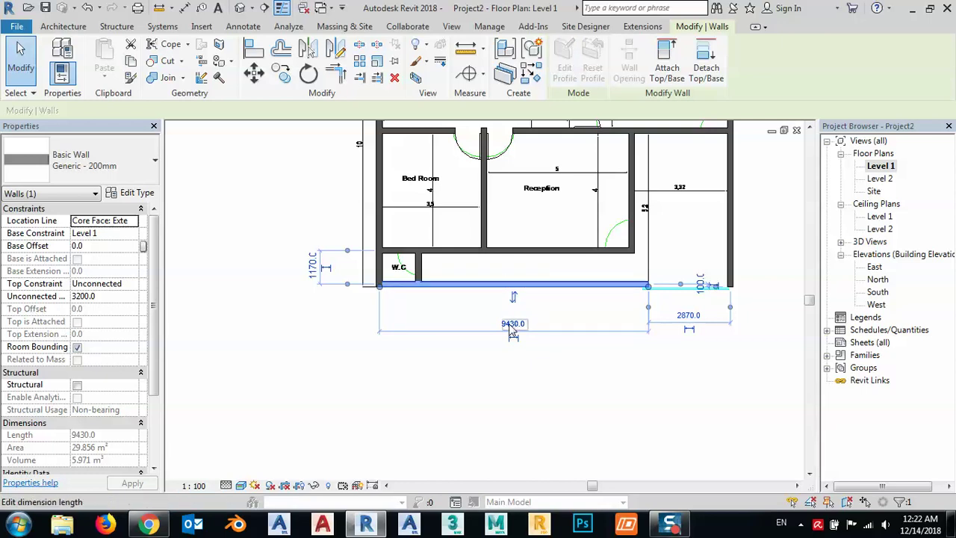
Step: In the Wall Schedule, highlight the 12300 and then the 9430 length rows
double_click(870, 330)
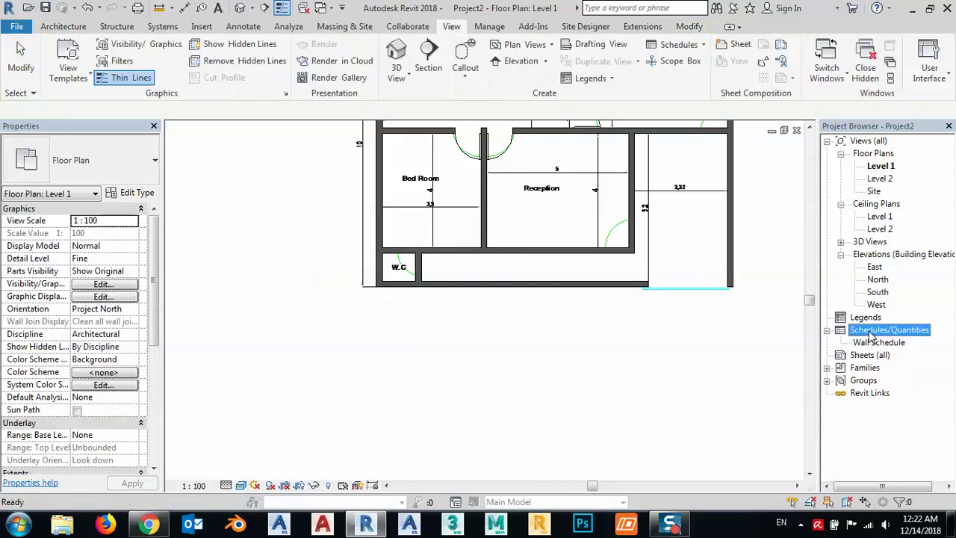
double_click(875, 342)
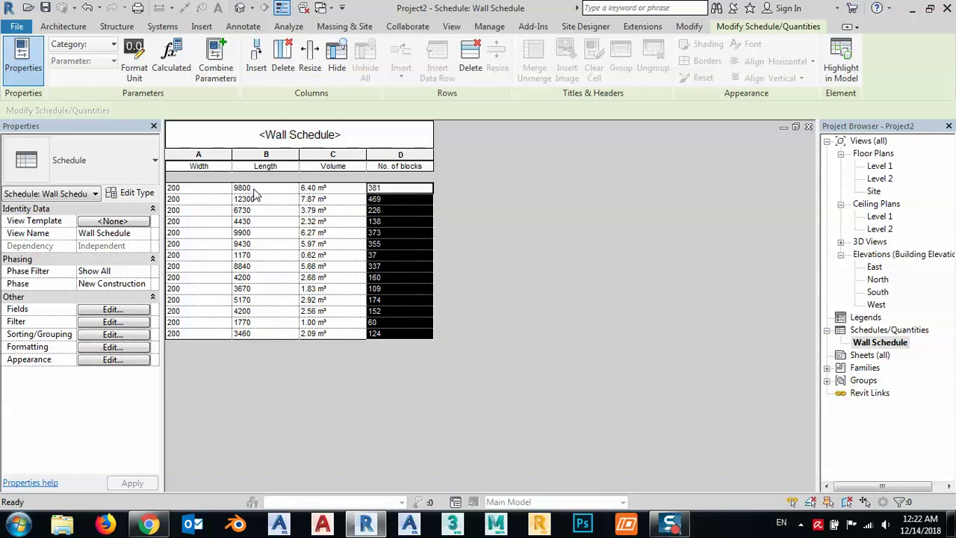
click(253, 203)
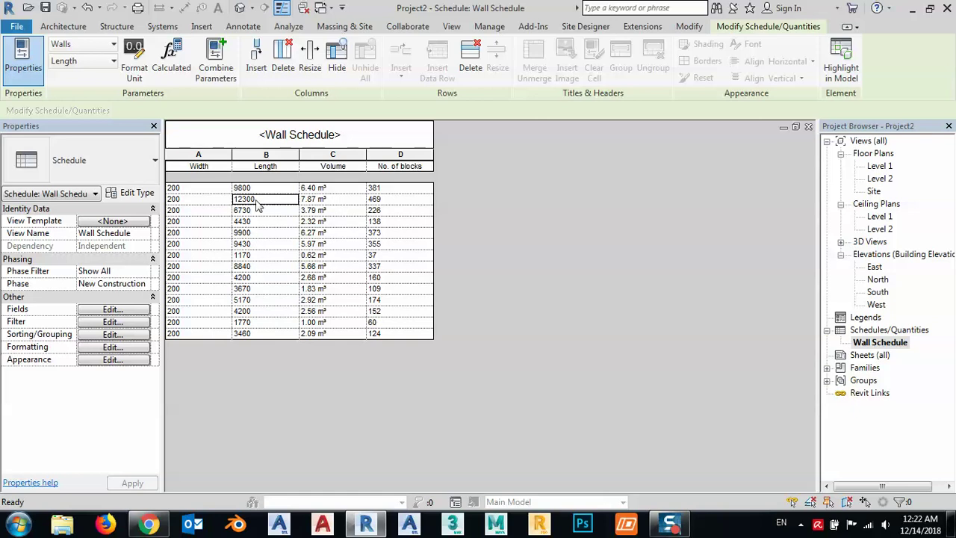
click(260, 245)
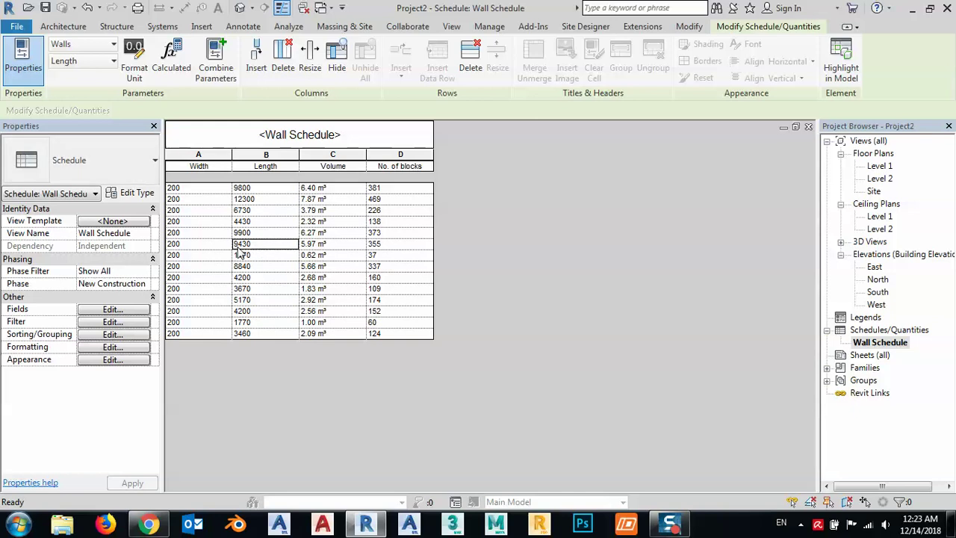
Step: Compare schedule and Level 1 plan, then pan the plan to the 9430 bottom wall
double_click(879, 167)
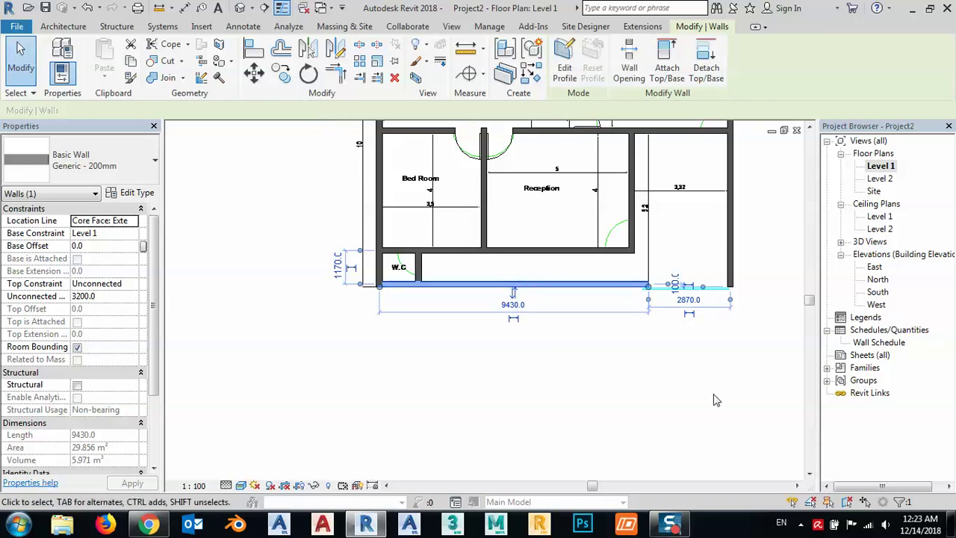
double_click(874, 342)
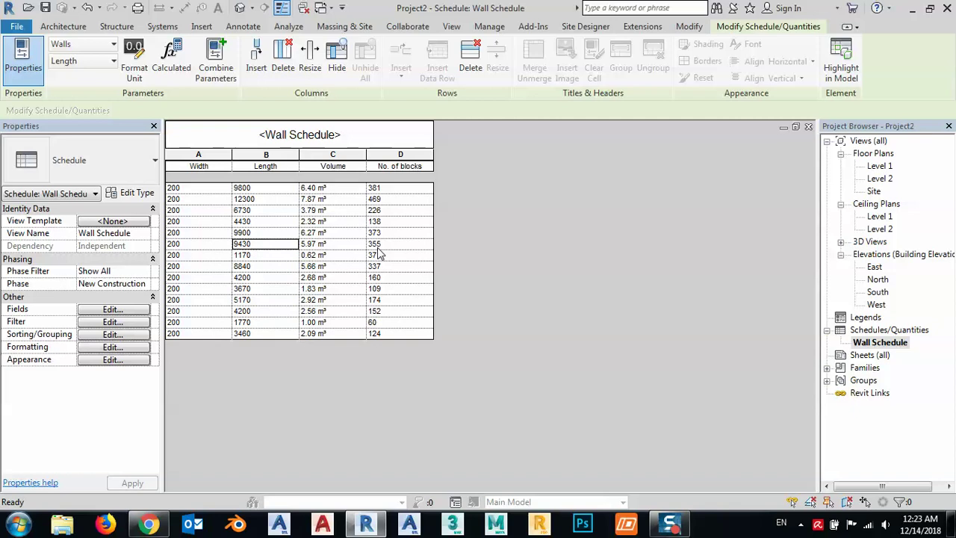
double_click(876, 166)
middle_drag(349, 205, 260, 250)
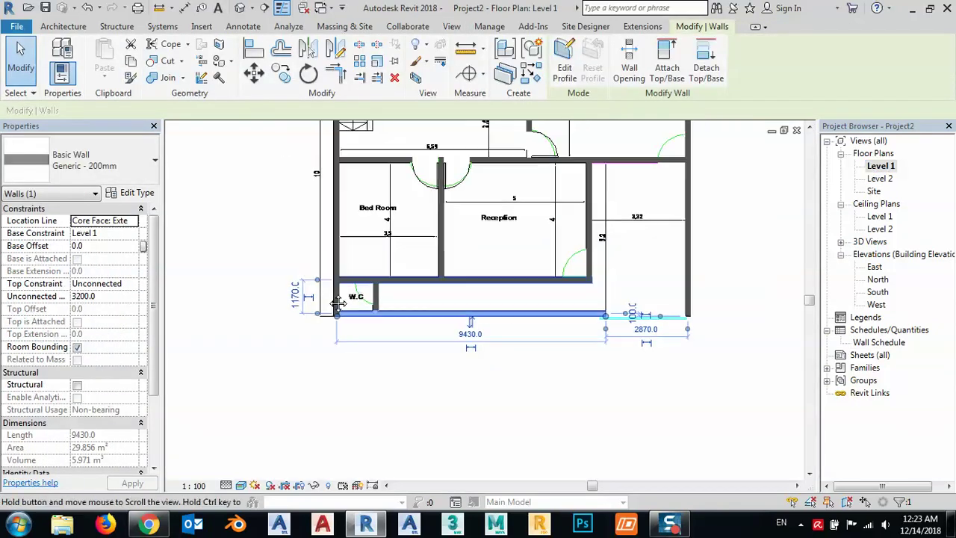
click(75, 30)
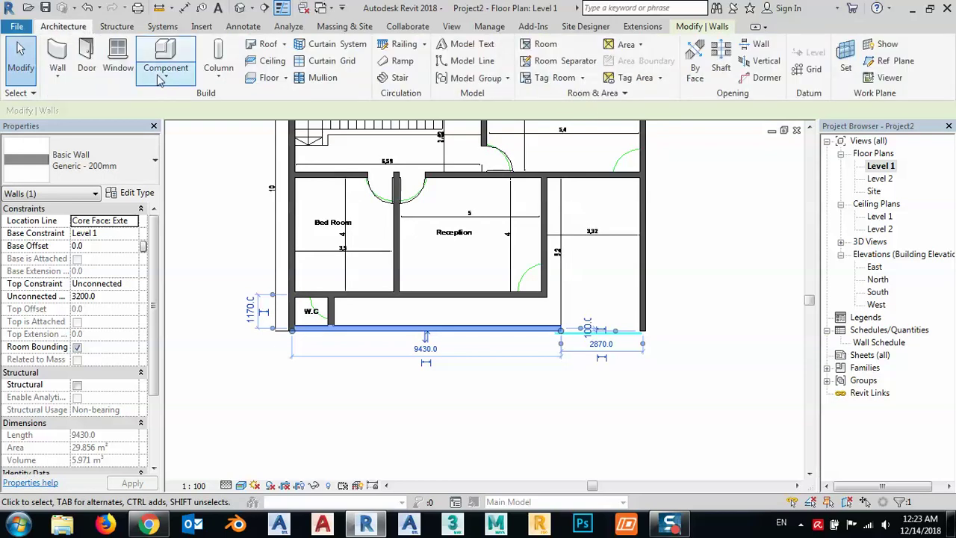
Step: Place an M_Fixed 0915 x 1830mm window in the long bottom wall
click(118, 52)
scroll(440, 327, up, 2)
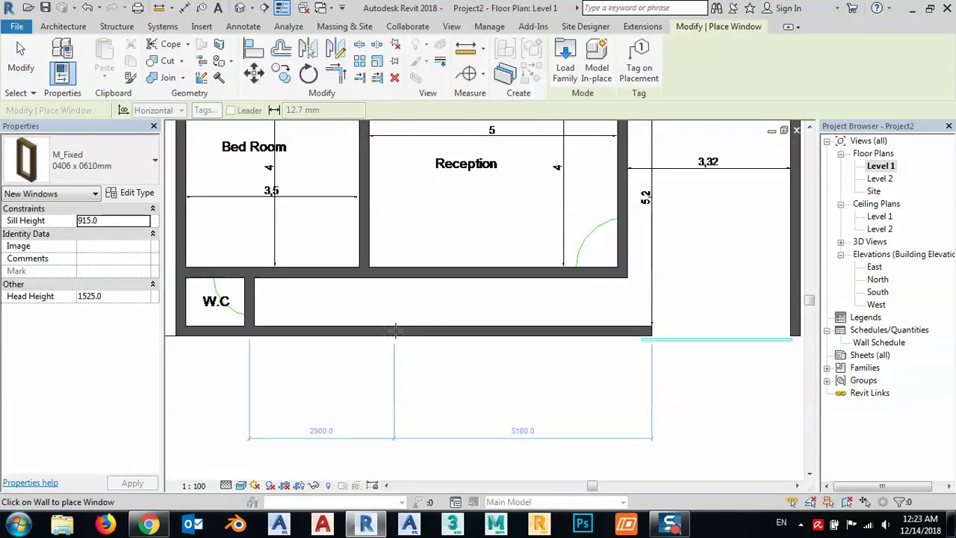
click(104, 165)
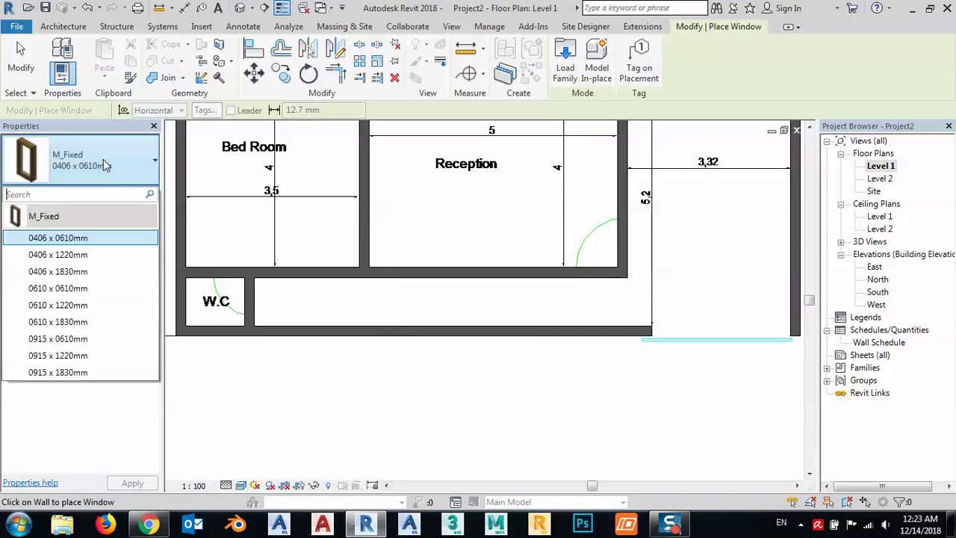
click(59, 374)
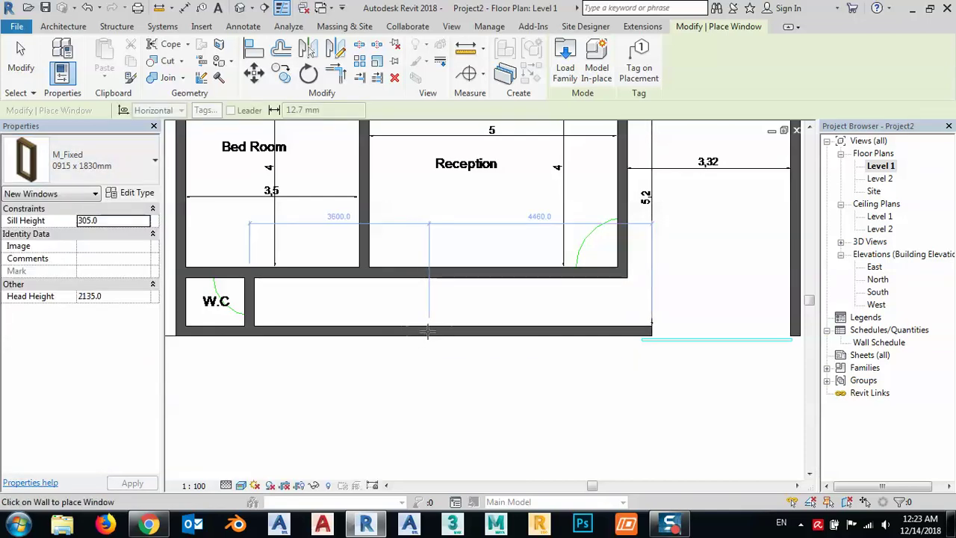
click(427, 334)
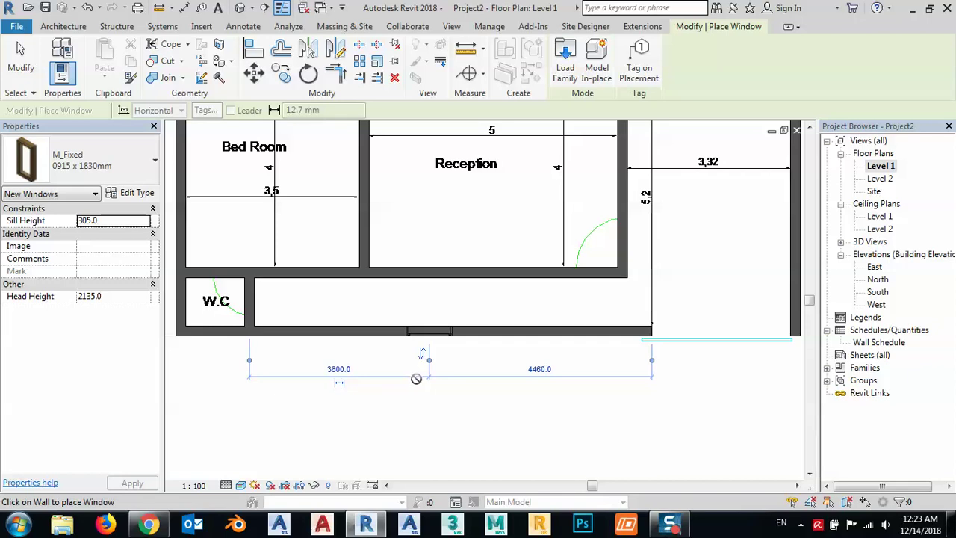
key(Escape)
key(Escape)
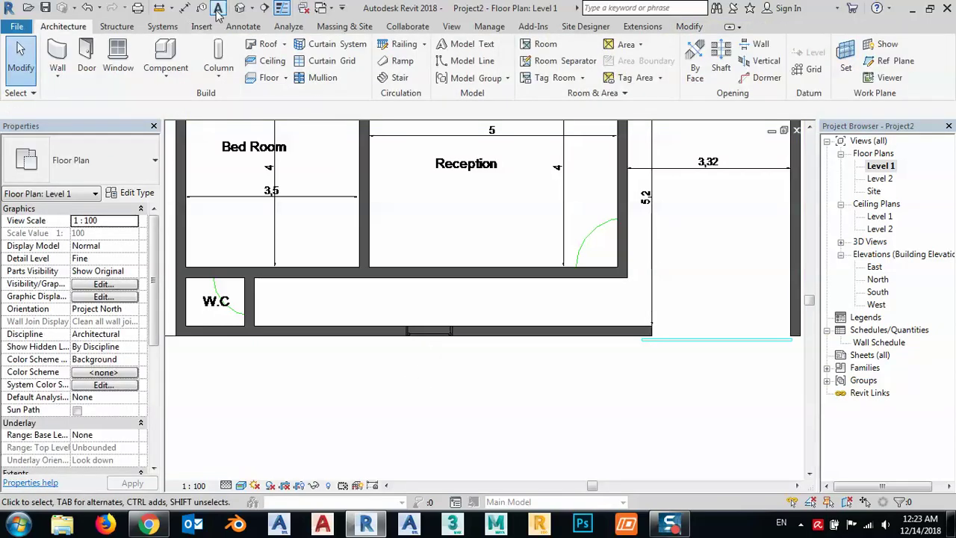
Step: In the 3D view, change the window type's Width and Height to 2000 mm
click(239, 8)
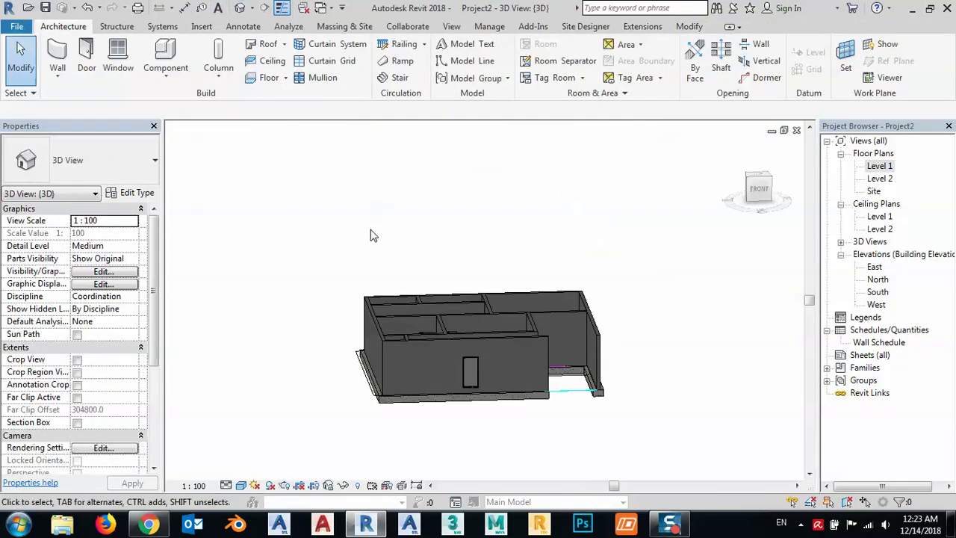
click(466, 375)
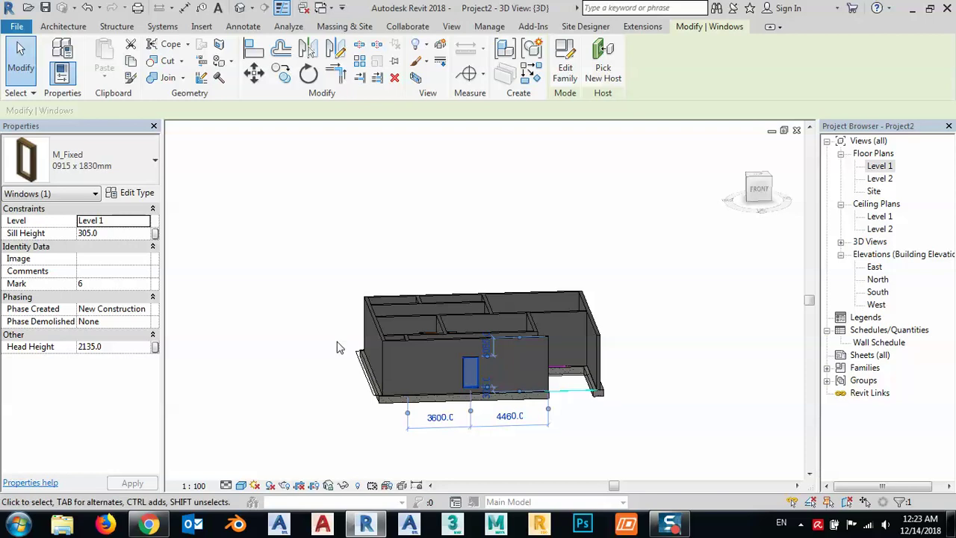
click(130, 195)
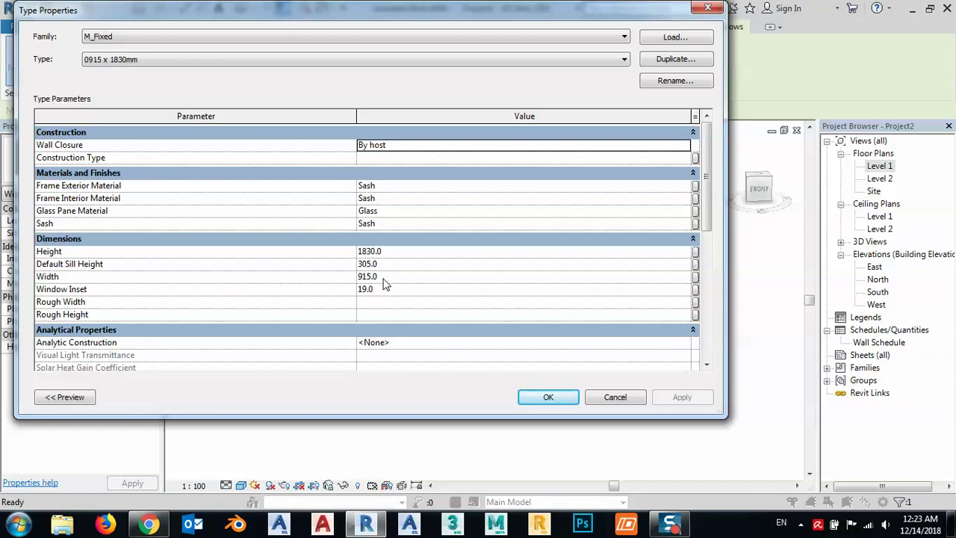
click(388, 277)
text(2)
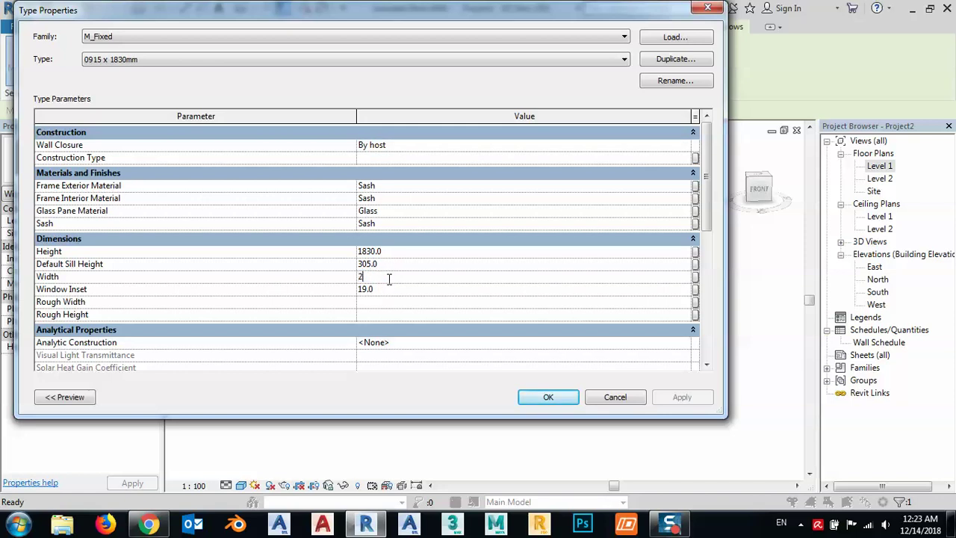
text(000)
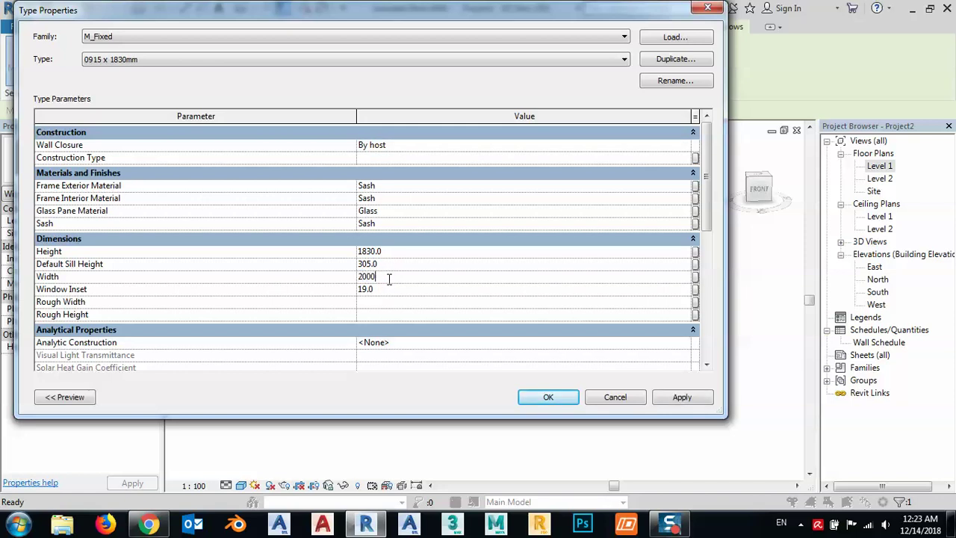
click(390, 252)
text(200)
key(Return)
click(669, 401)
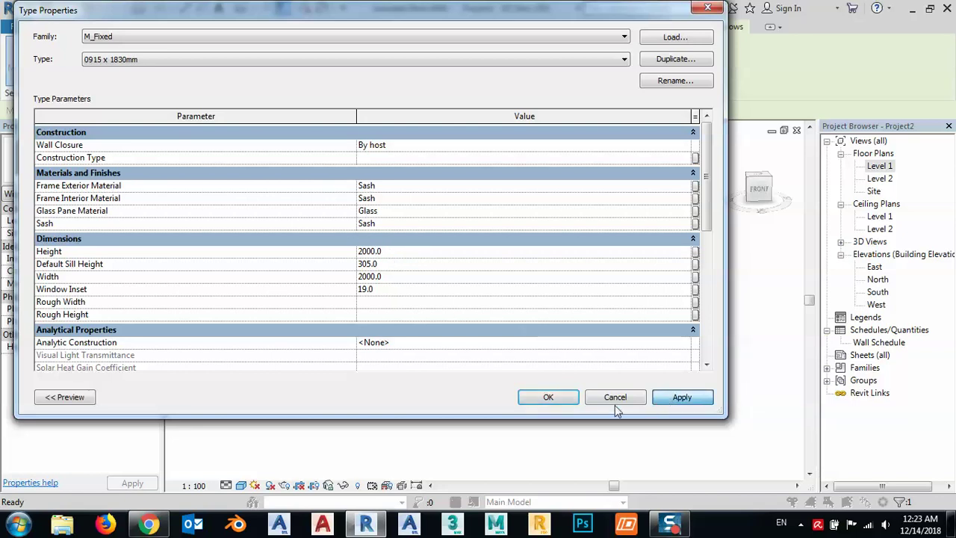
click(547, 397)
key(Escape)
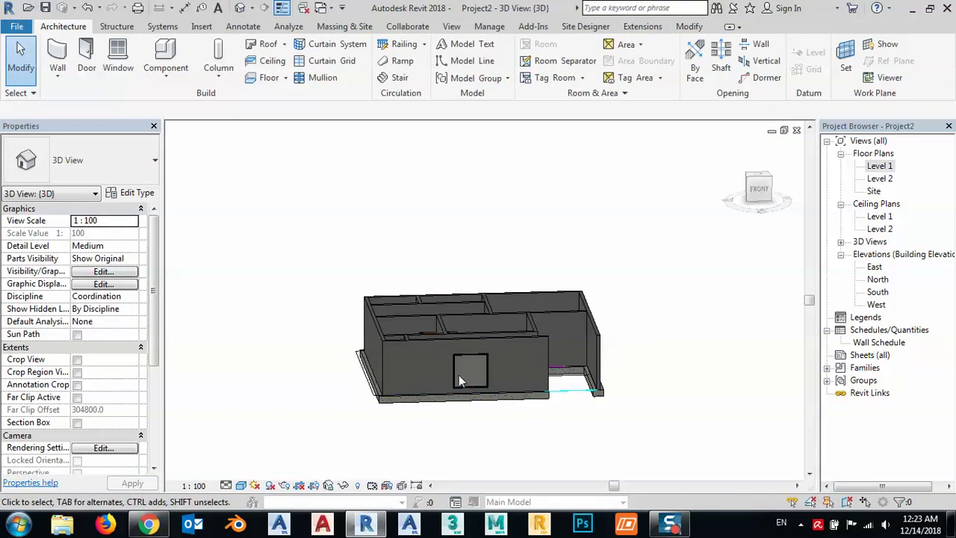
Step: Review the 9430 wall row (5.17 m³, 308 blocks), then show the new window on Level 1
shift+middle_drag(458, 375, 484, 397)
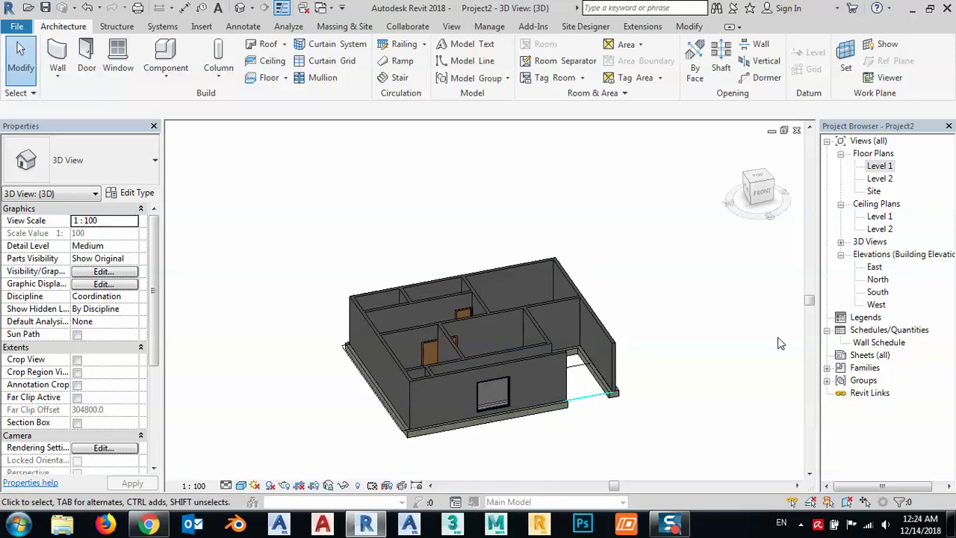
double_click(871, 345)
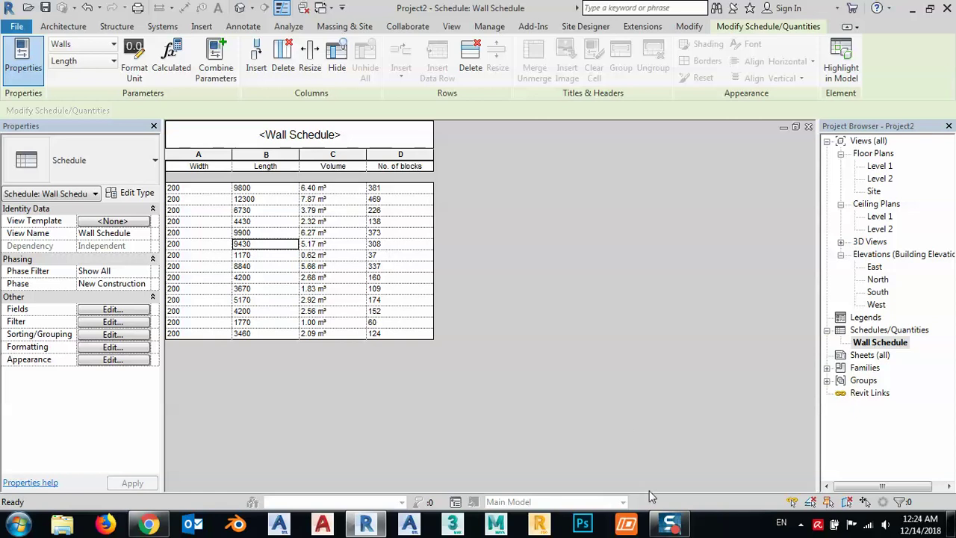
mouse_move(670, 524)
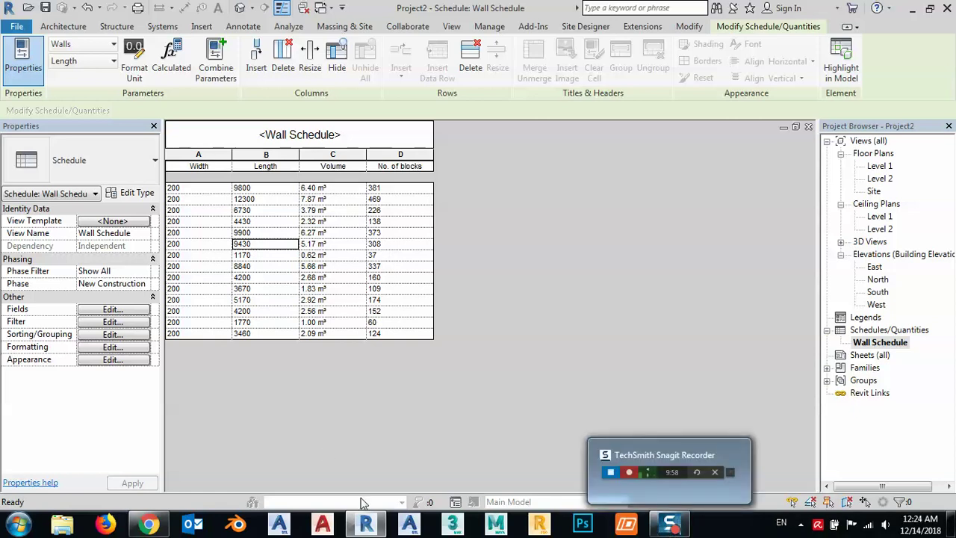
double_click(882, 166)
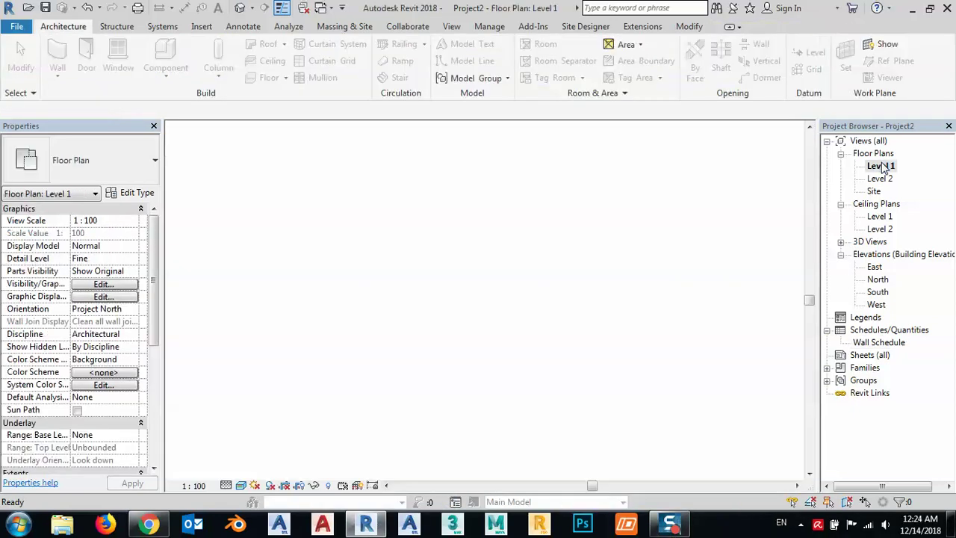
middle_drag(471, 279, 502, 362)
scroll(502, 362, down, 1)
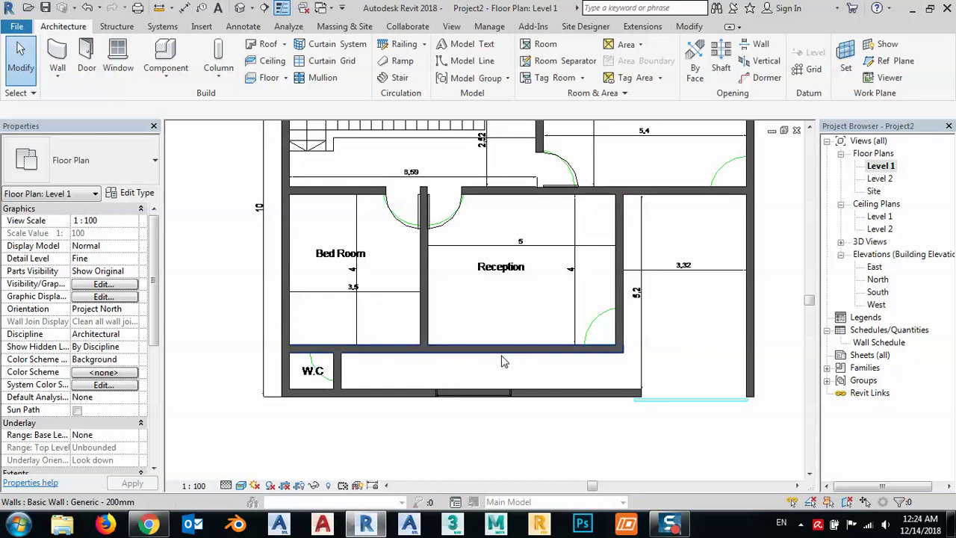